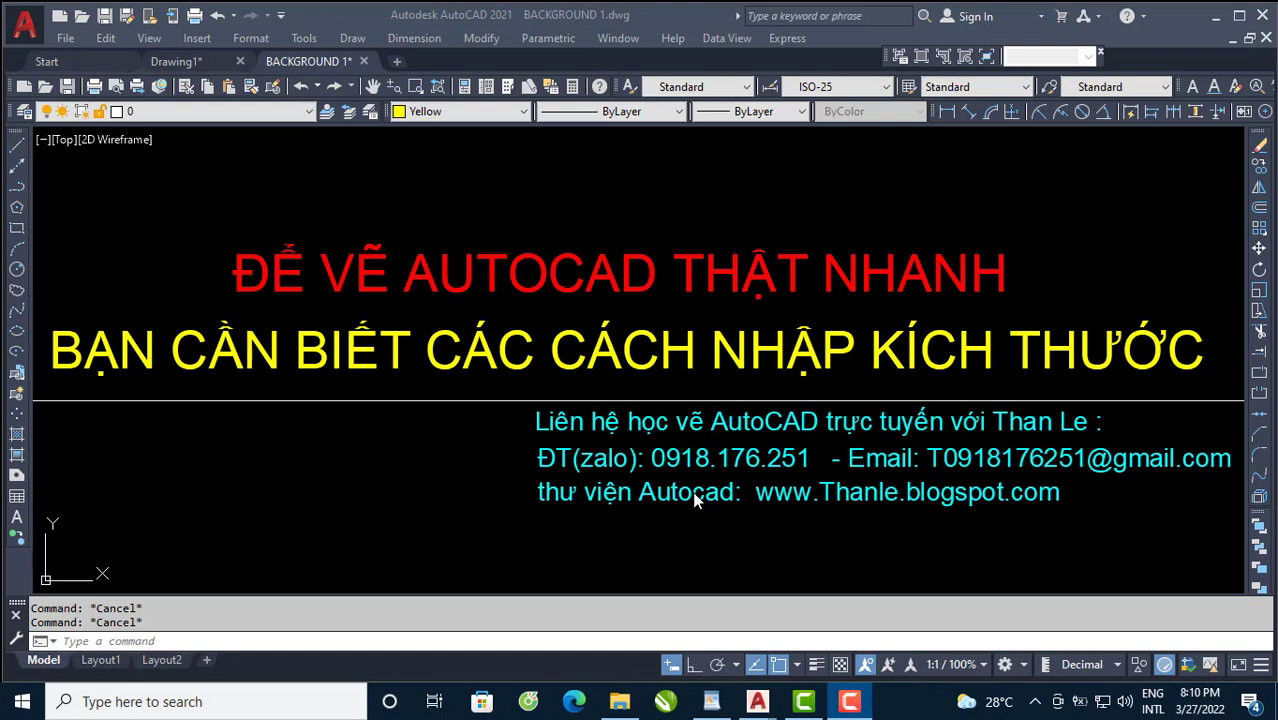
Switch from the BACKGROUND 1 sheet to the empty Drawing1 tab.
left_click(184, 60)
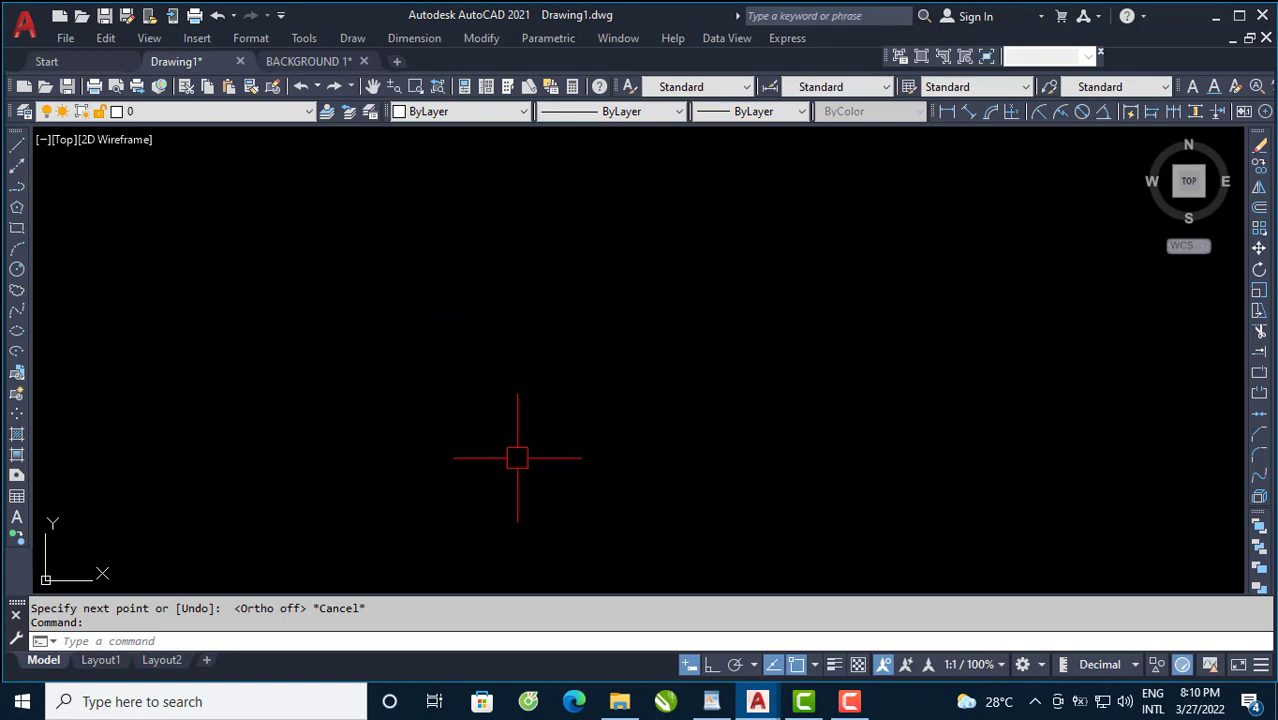
Draw a 1000-unit horizontal line from a picked point with Ortho on.
left_click(16, 146)
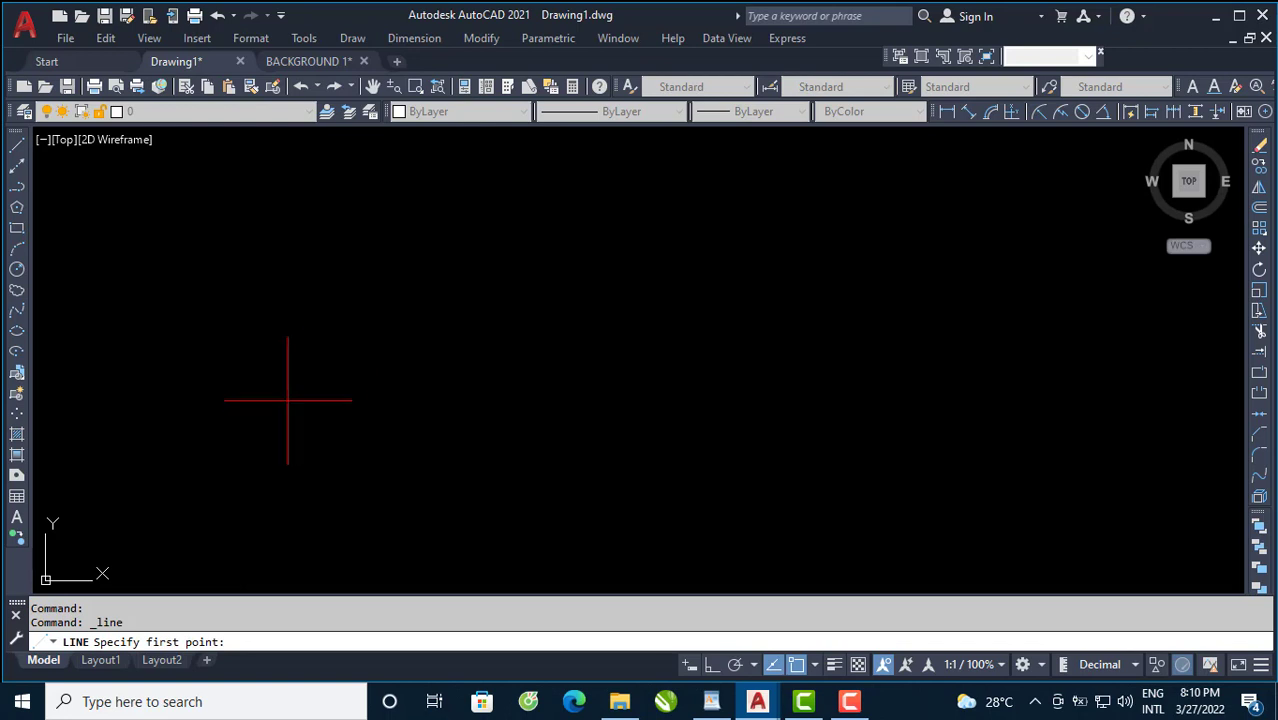
left_click(288, 402)
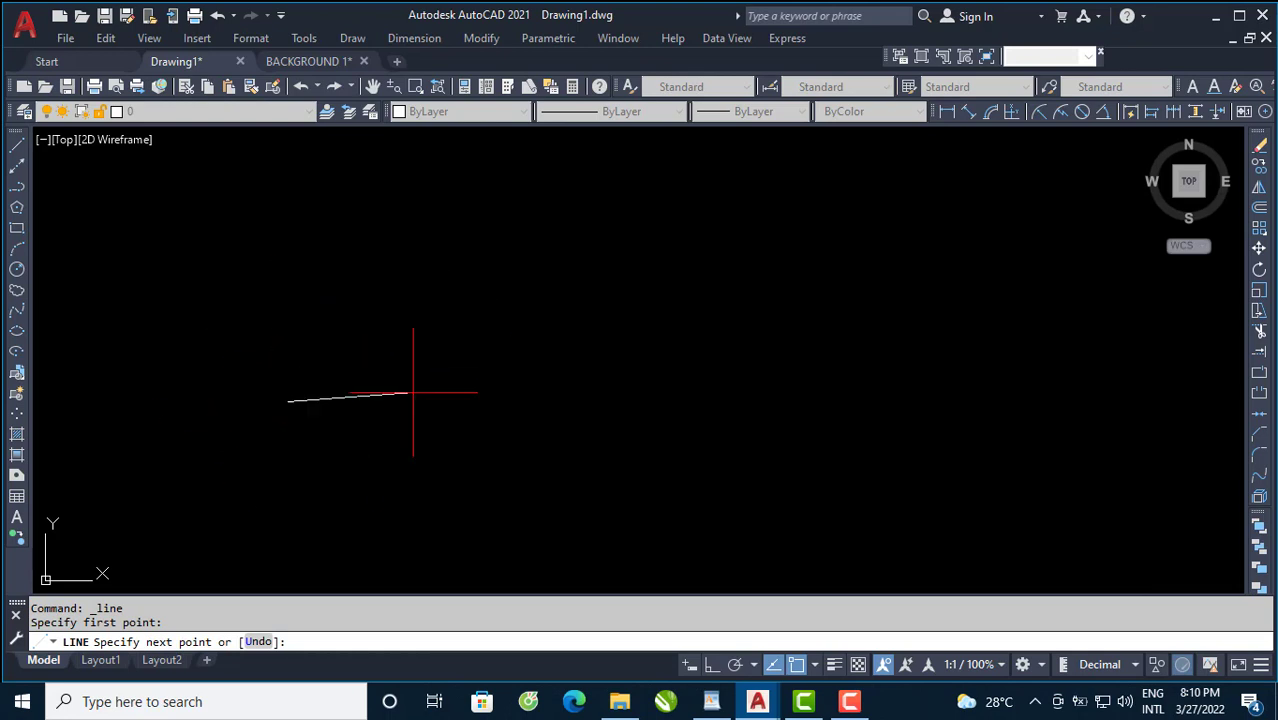
left_click(712, 665)
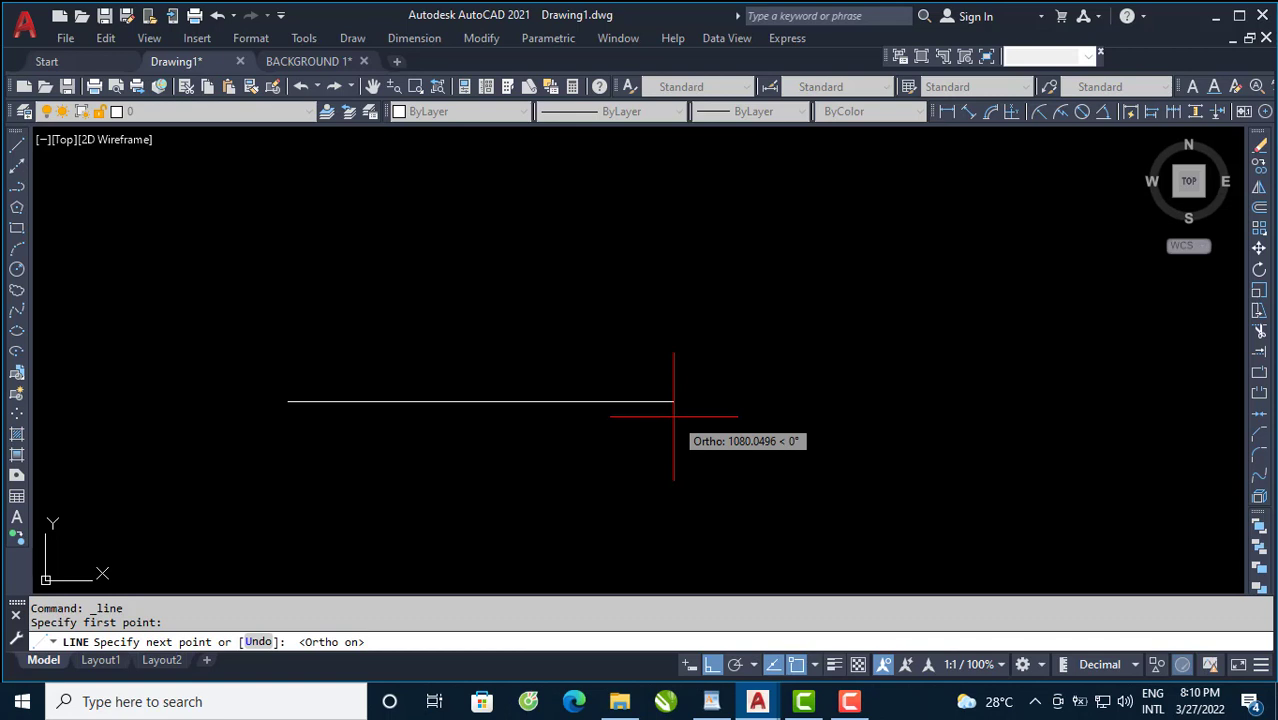
type("1000")
key("Return")
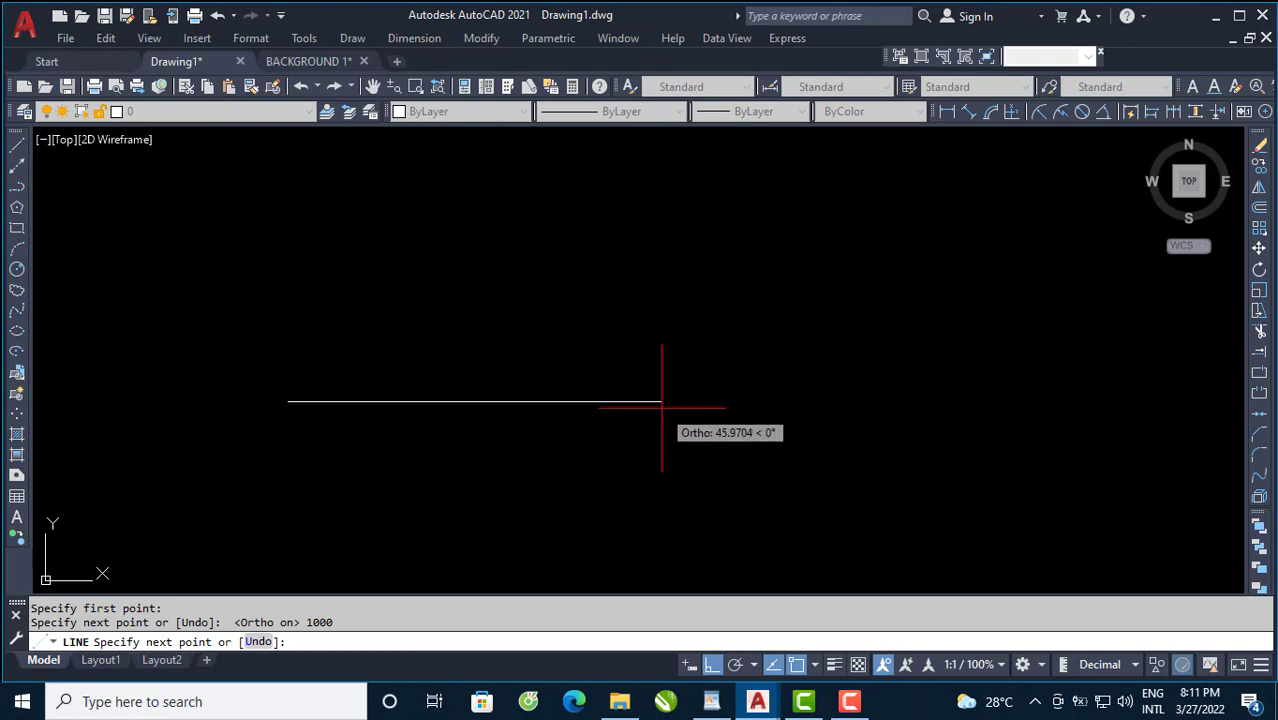
scroll(633, 405, "up", 1)
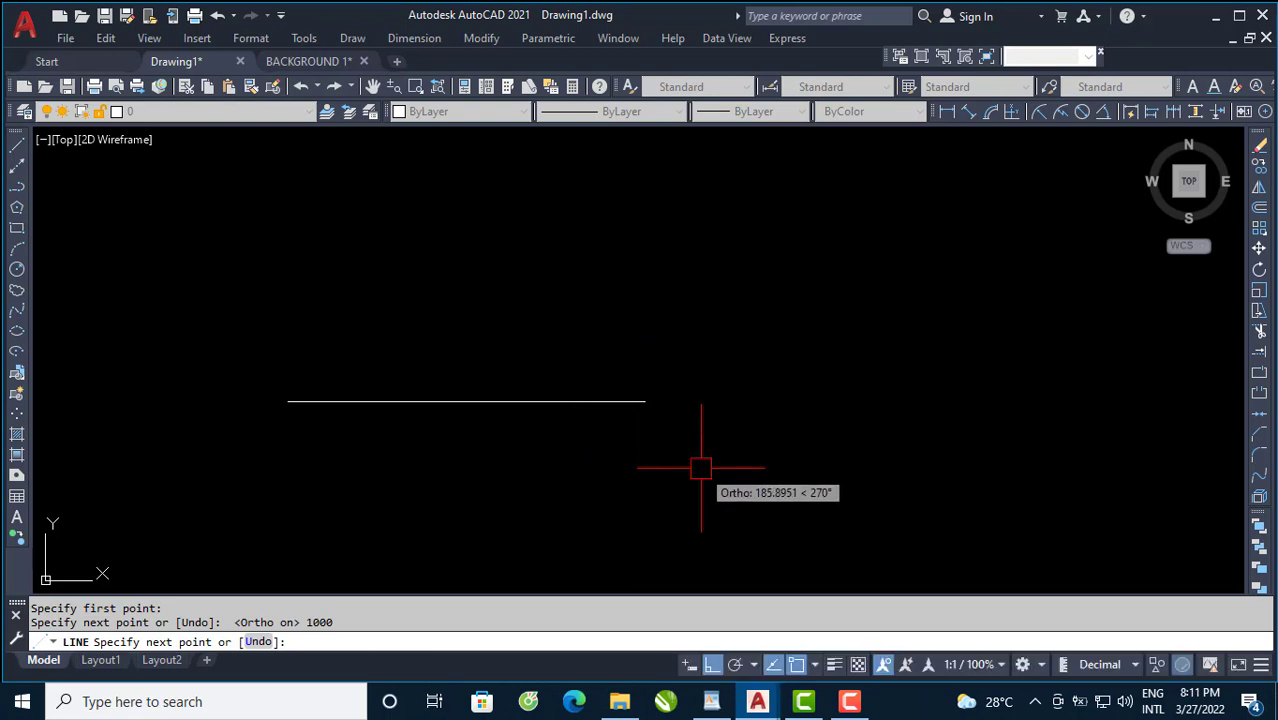
key("Escape")
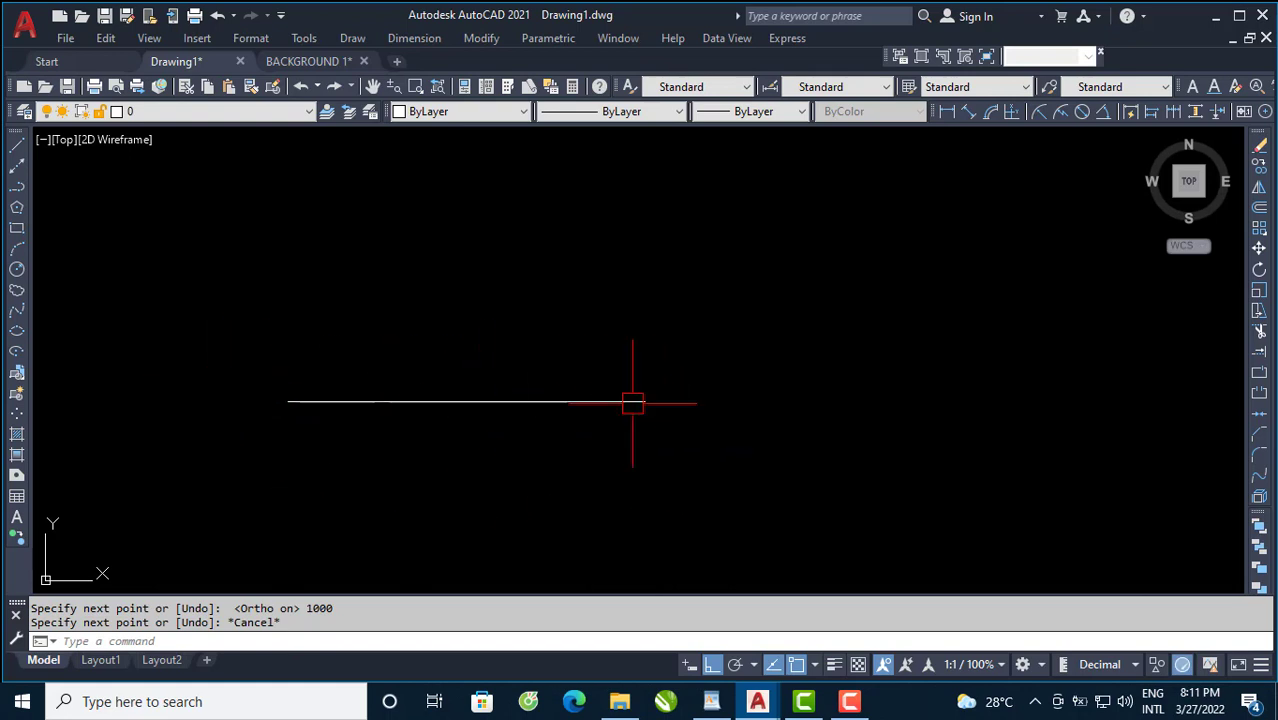
mouse_move(632, 402)
middle_mouse_down()
mouse_move(770, 419)
mouse_move(801, 408)
middle_mouse_up()
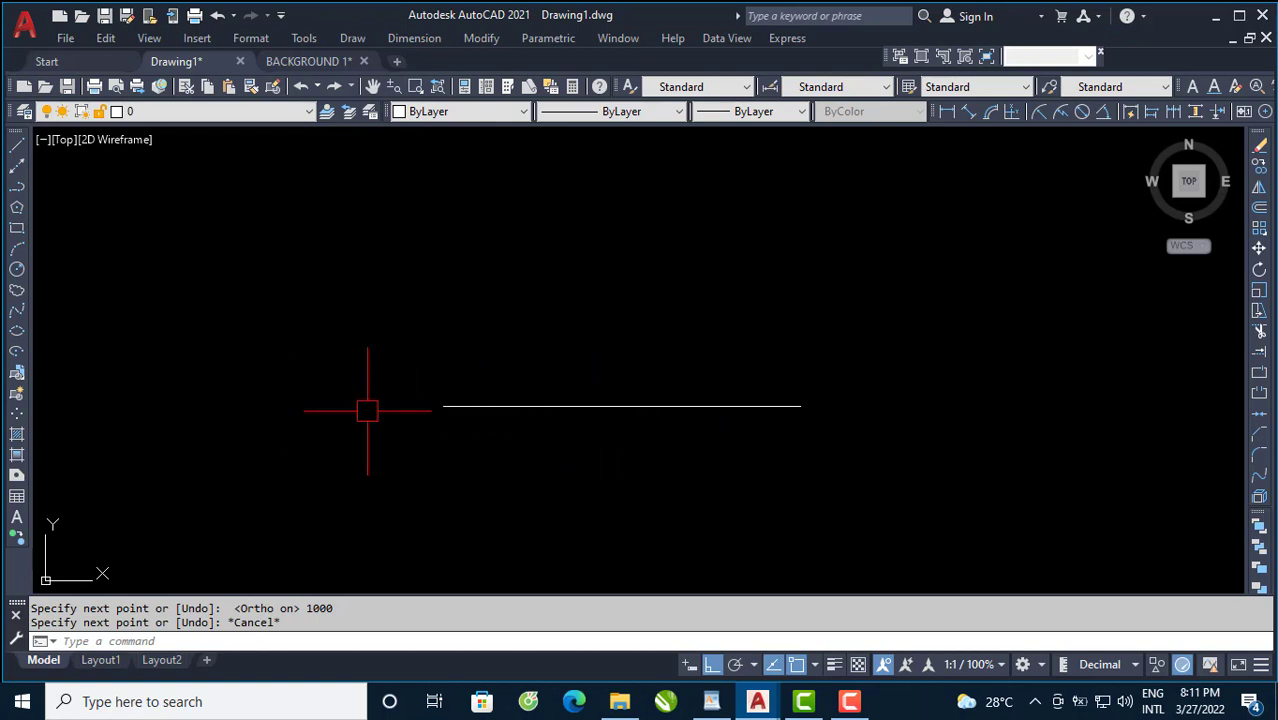
scroll(387, 320, "down", 2)
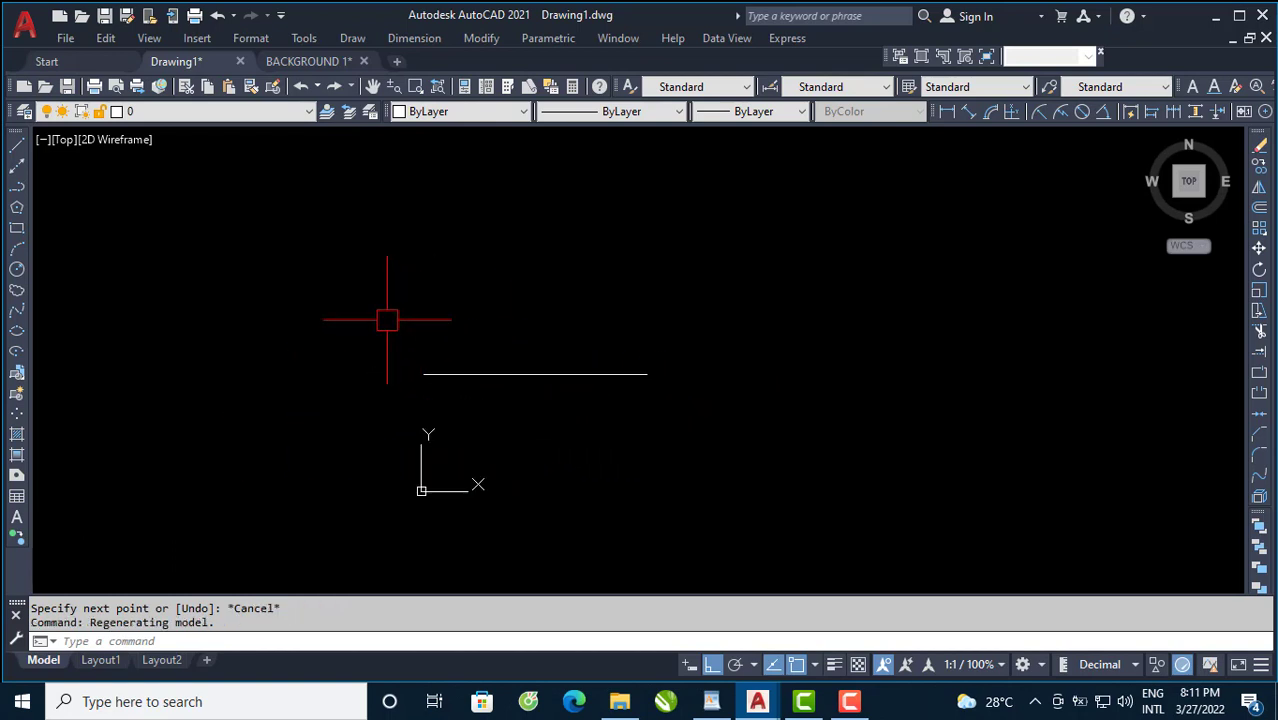
mouse_move(462, 380)
middle_mouse_down()
mouse_move(389, 427)
mouse_move(371, 286)
middle_mouse_up()
Start a new line at absolute point 500,500 and turn Ortho off.
left_click(16, 145)
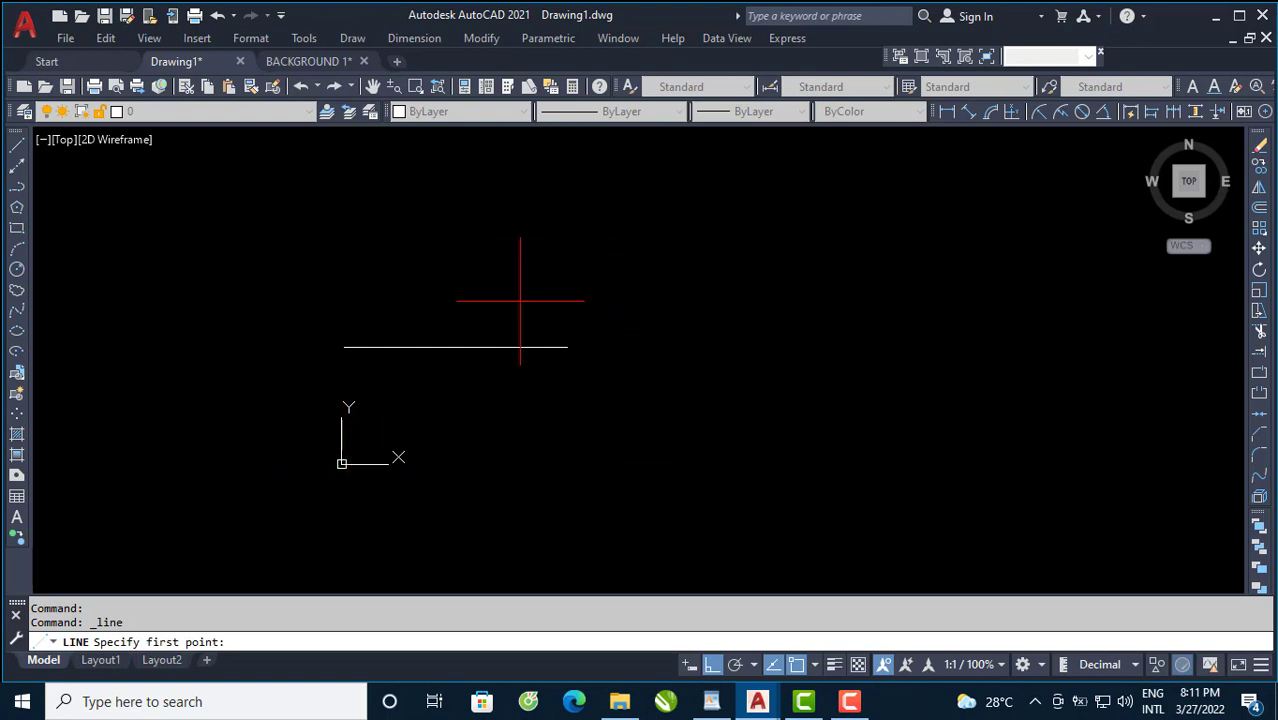
middle_click_drag(488, 325, 376, 439)
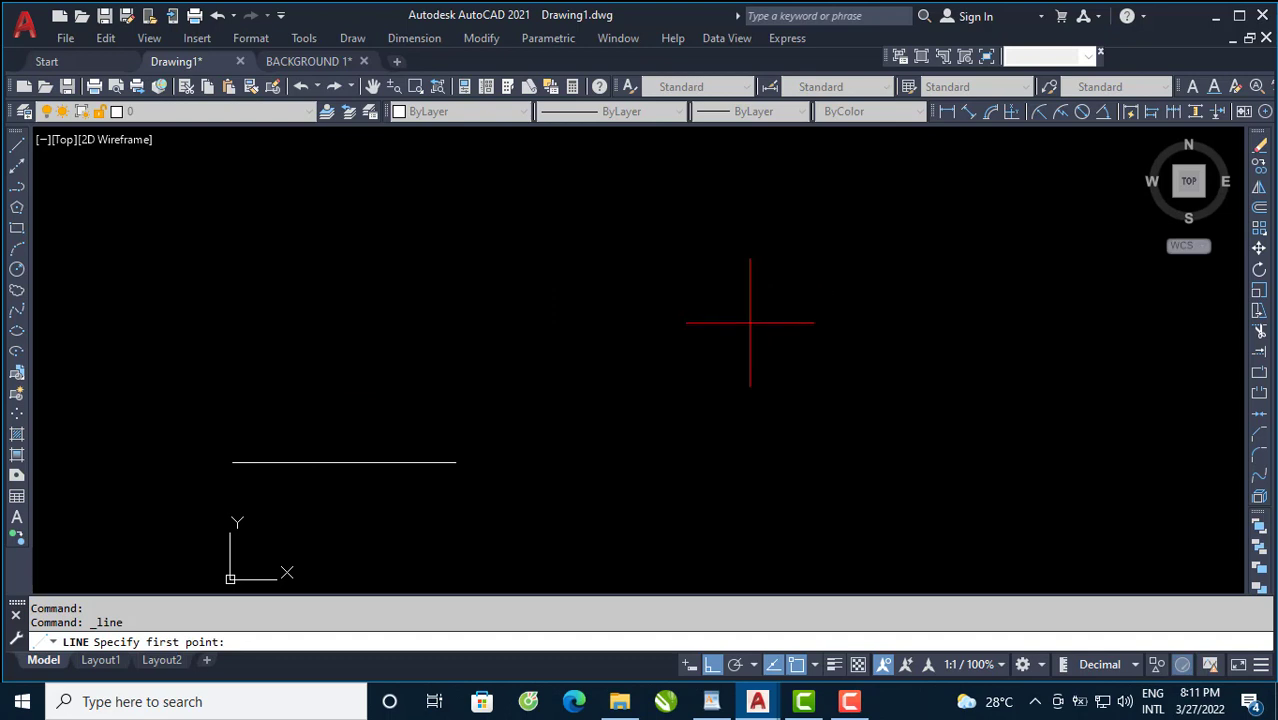
middle_click_drag(665, 395, 730, 337)
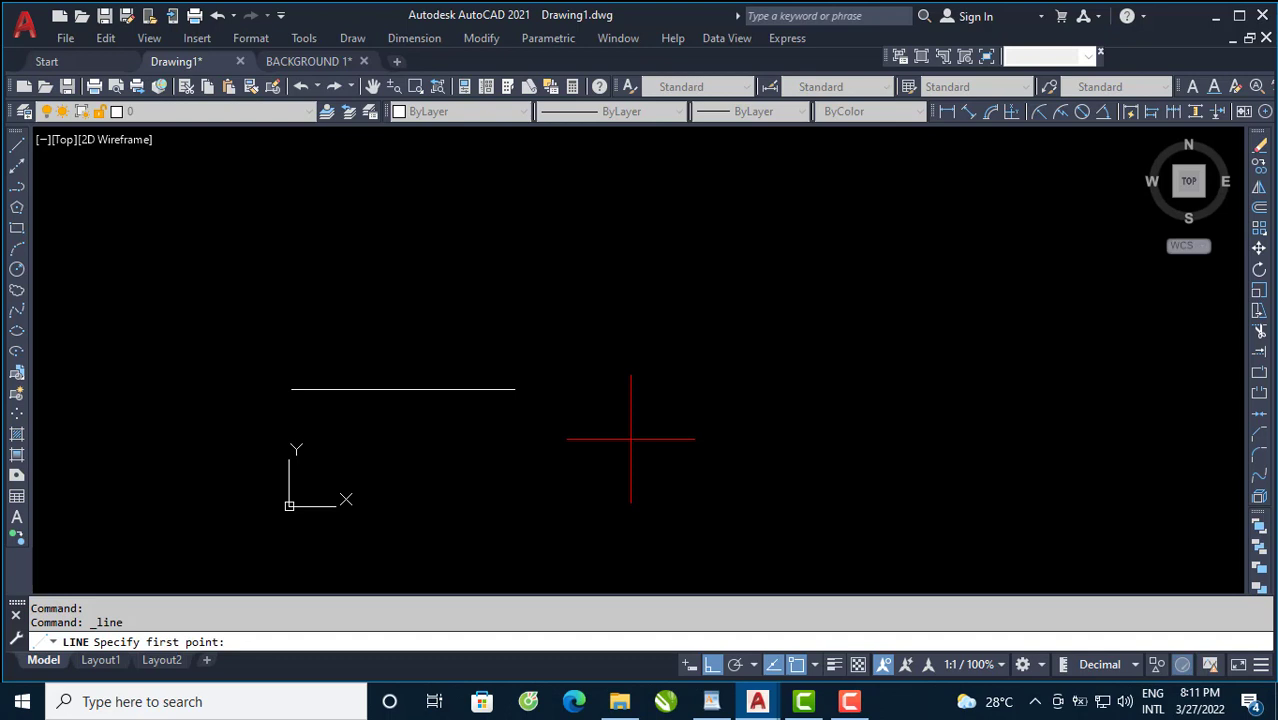
type("500")
type(",500")
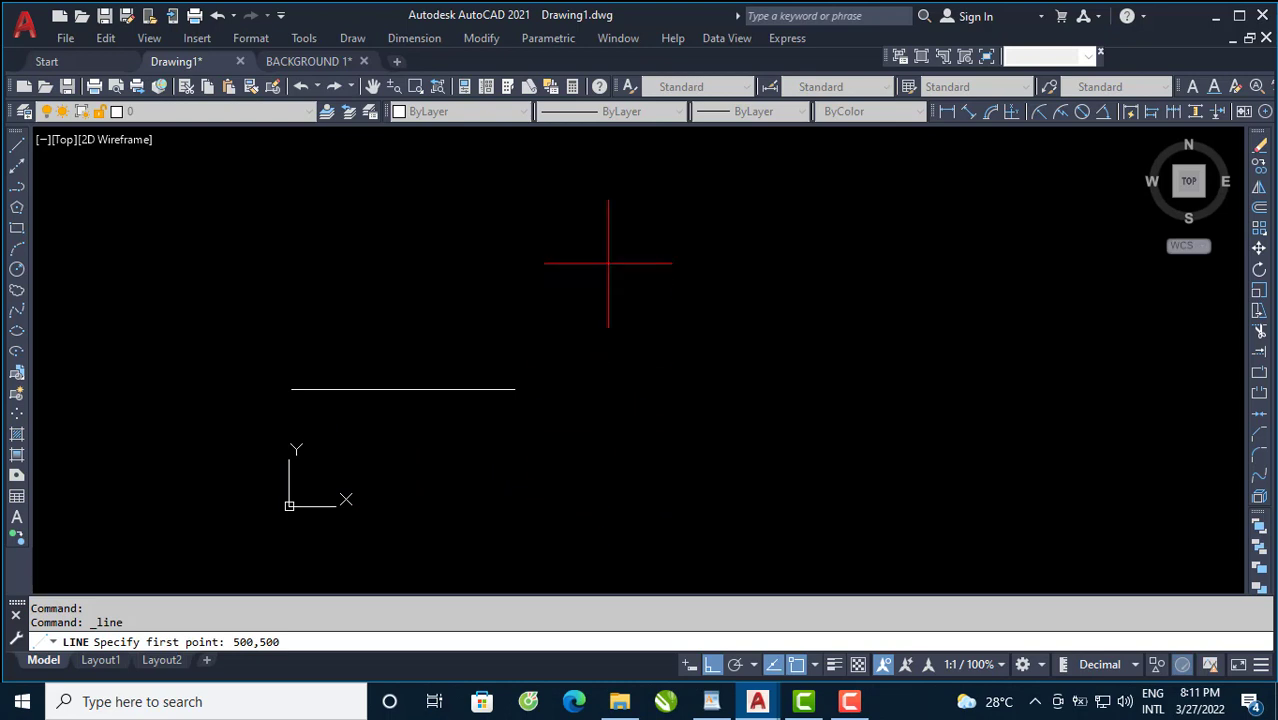
key("Return")
scroll(402, 442, "up", 2)
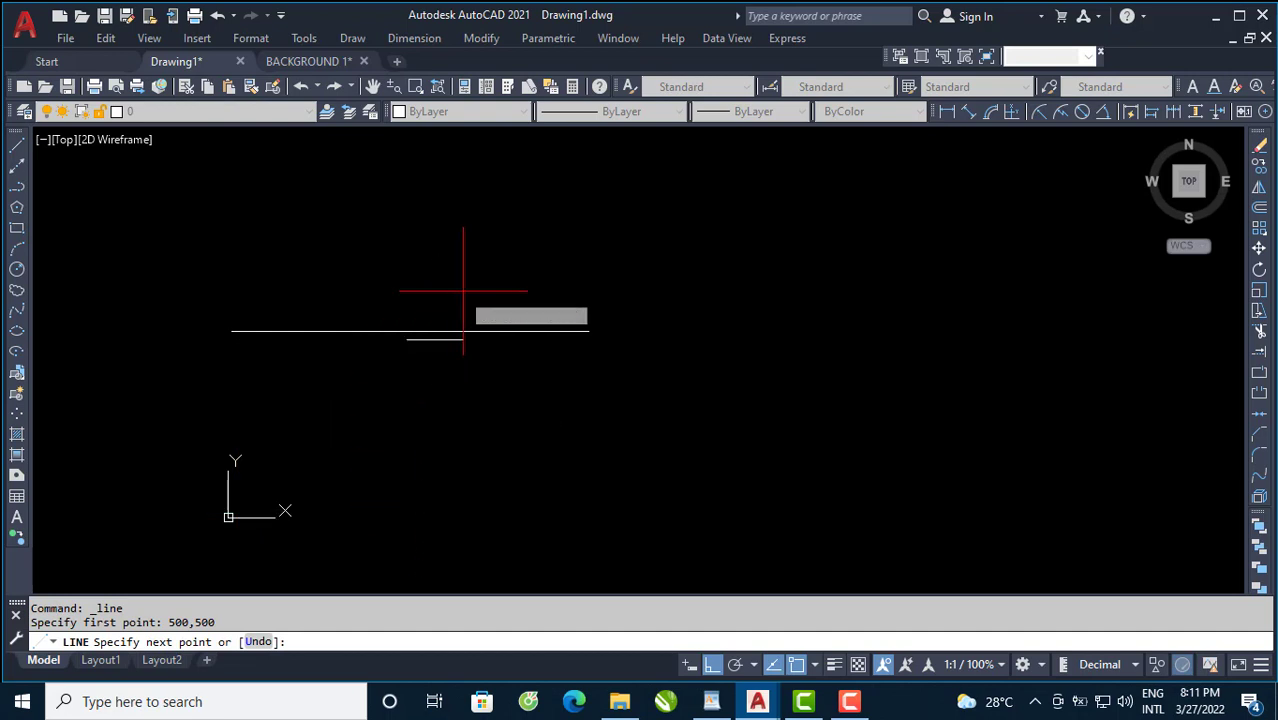
left_click(713, 668)
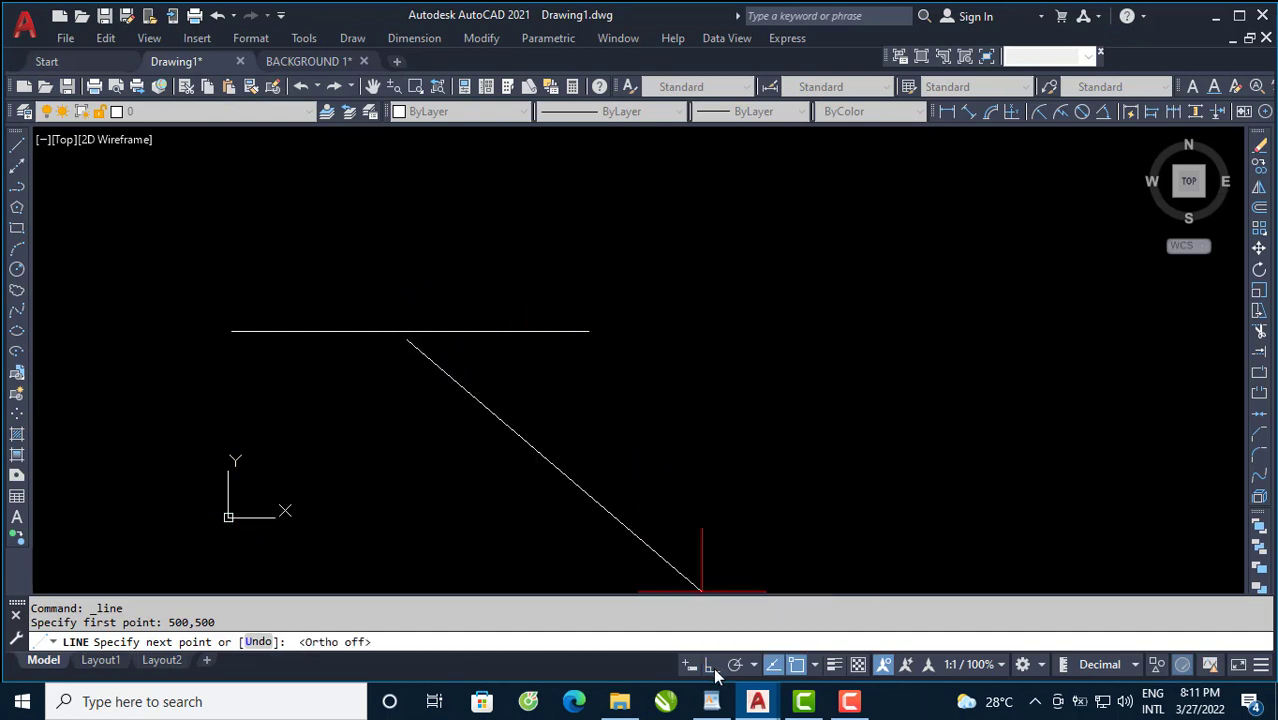
scroll(650, 328, "down", 2)
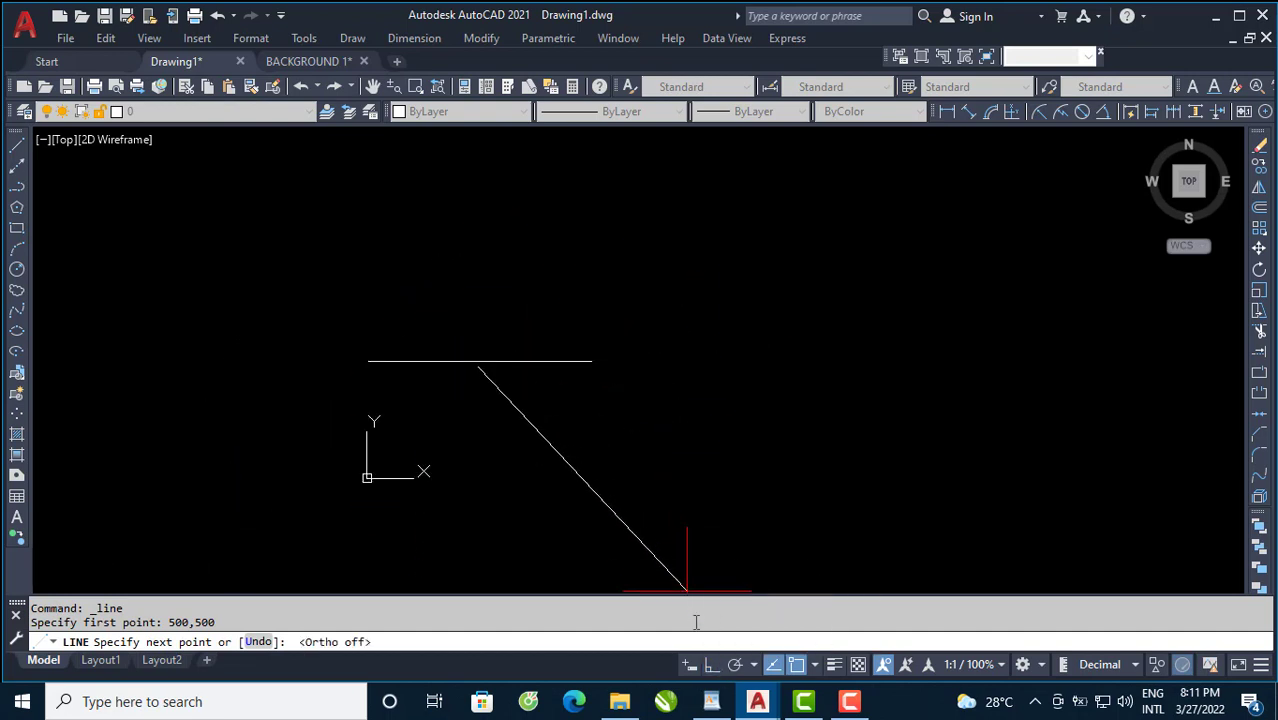
middle_click_drag(640, 295, 578, 350)
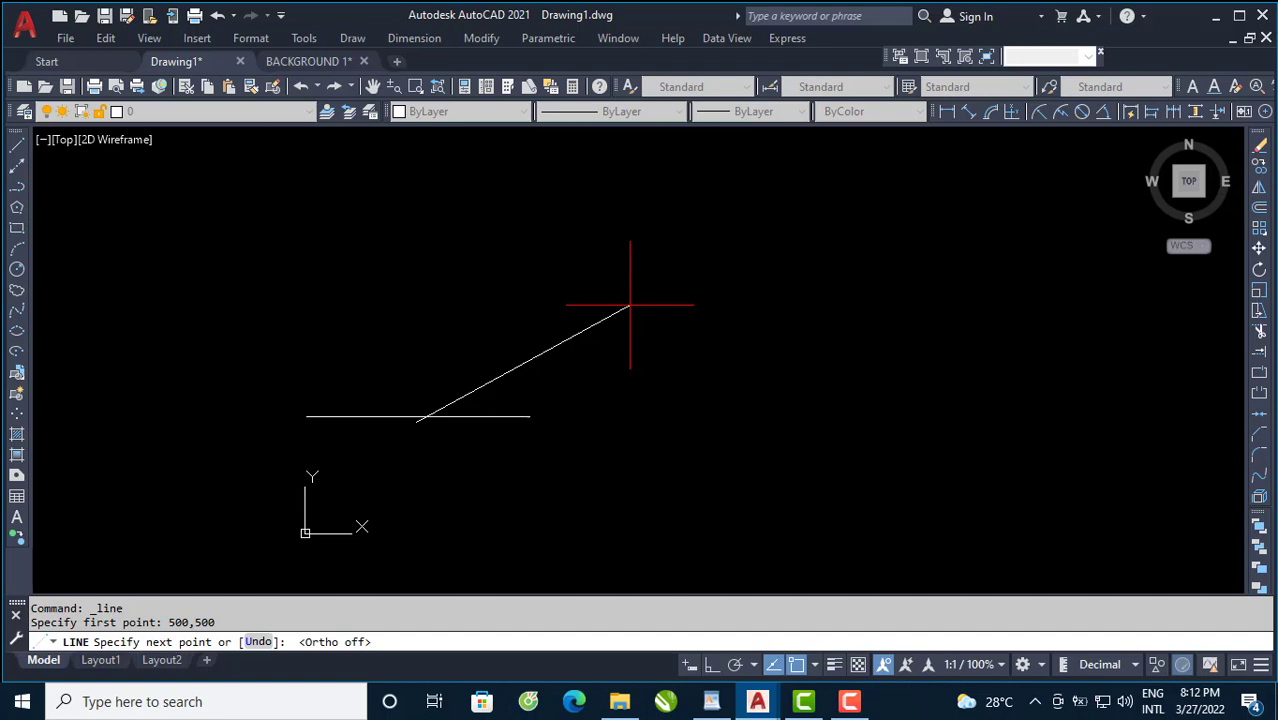
type("@")
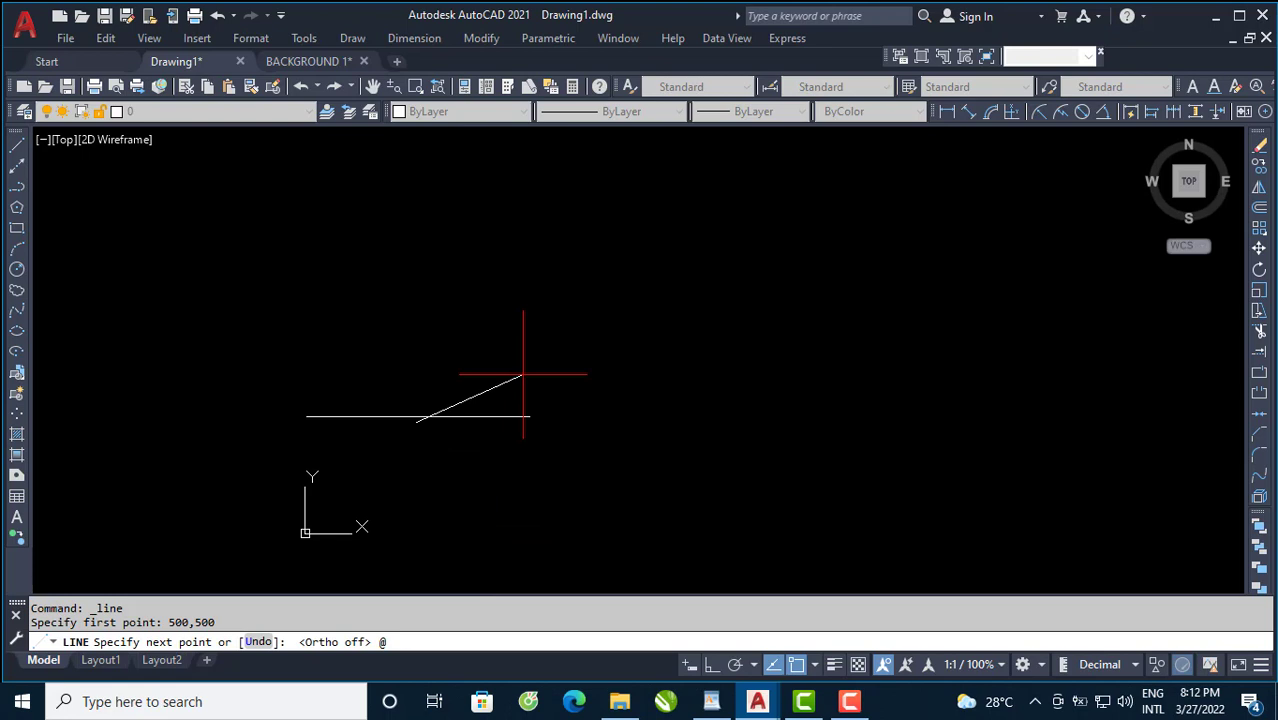
type("1000")
type(",1")
type("000")
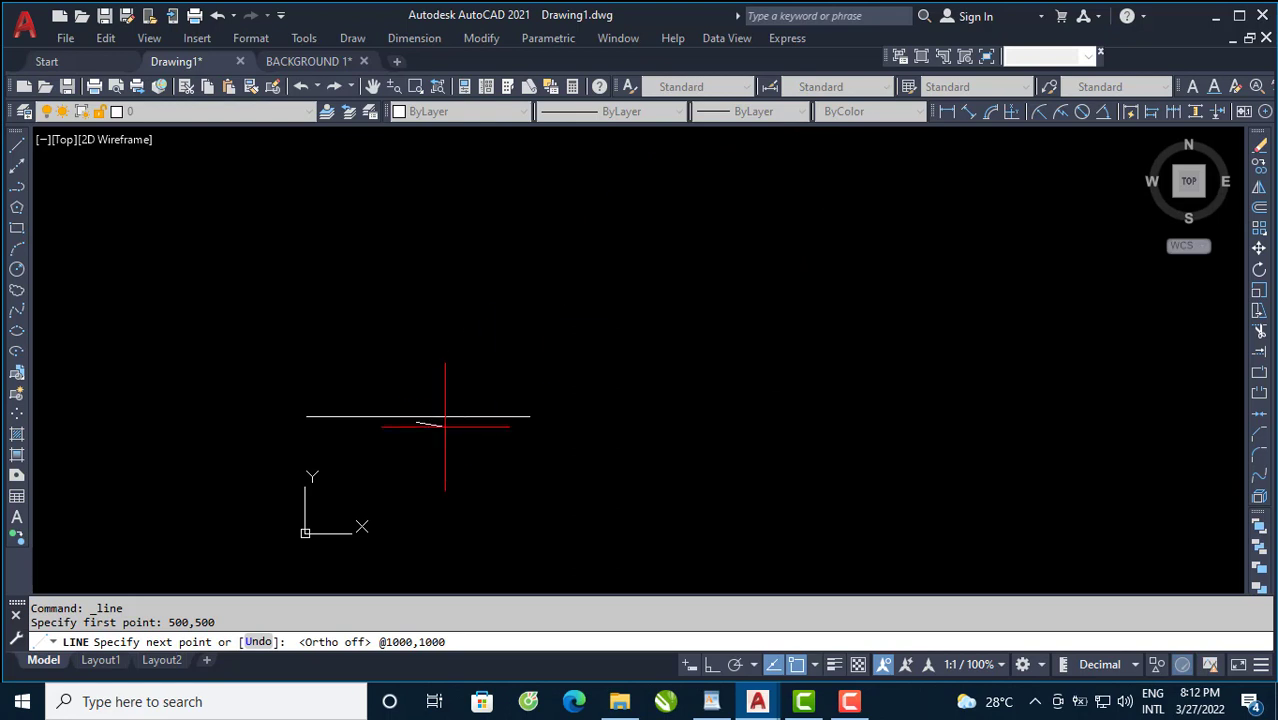
key("Return")
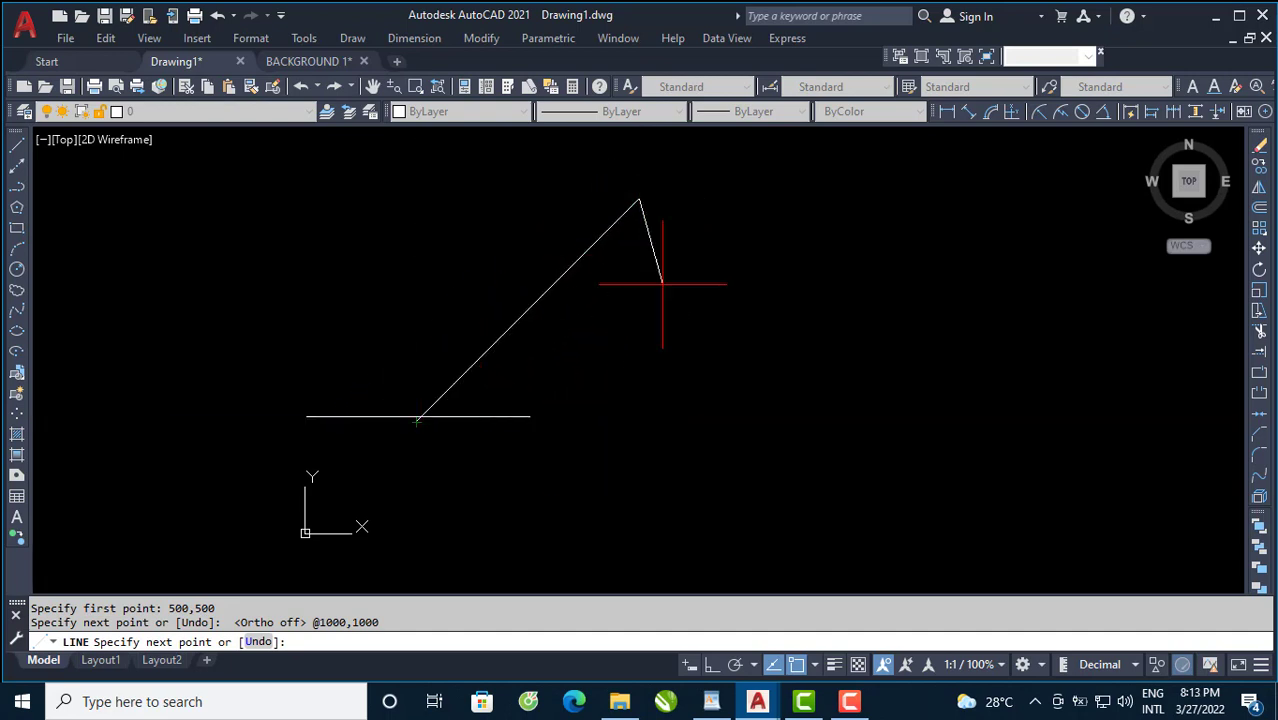
key("Return")
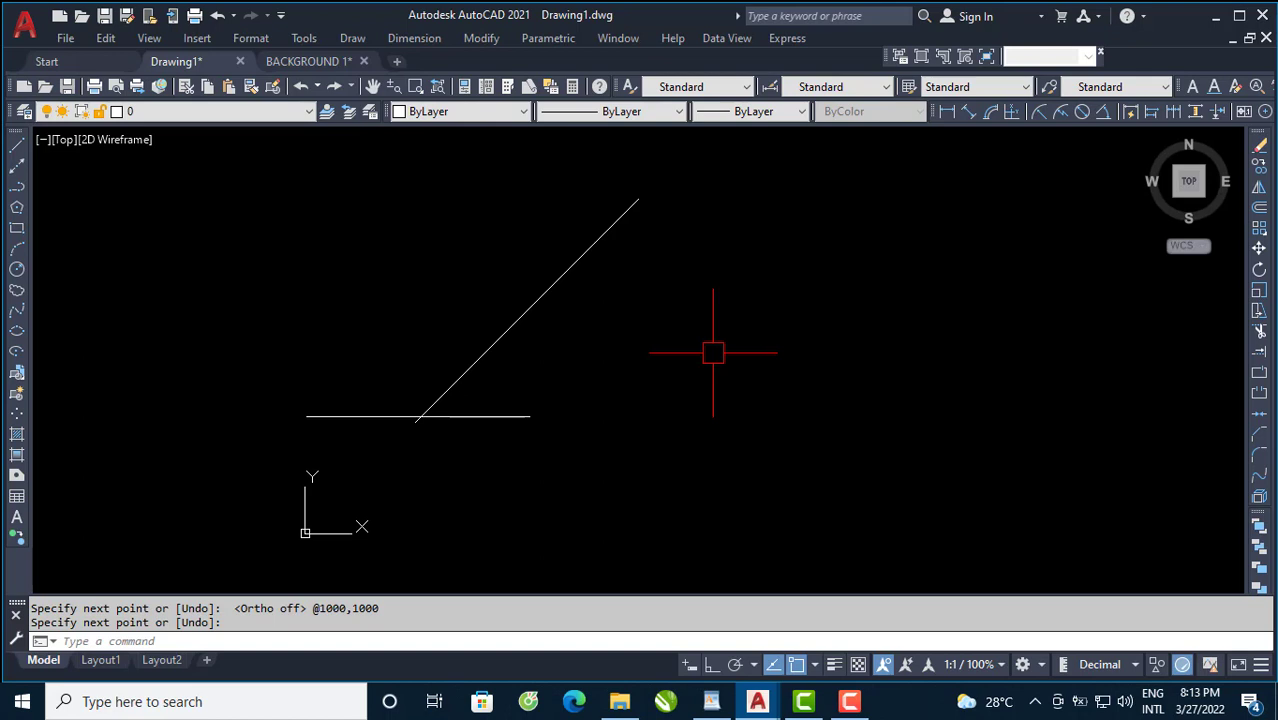
middle_click_drag(593, 365, 301, 395)
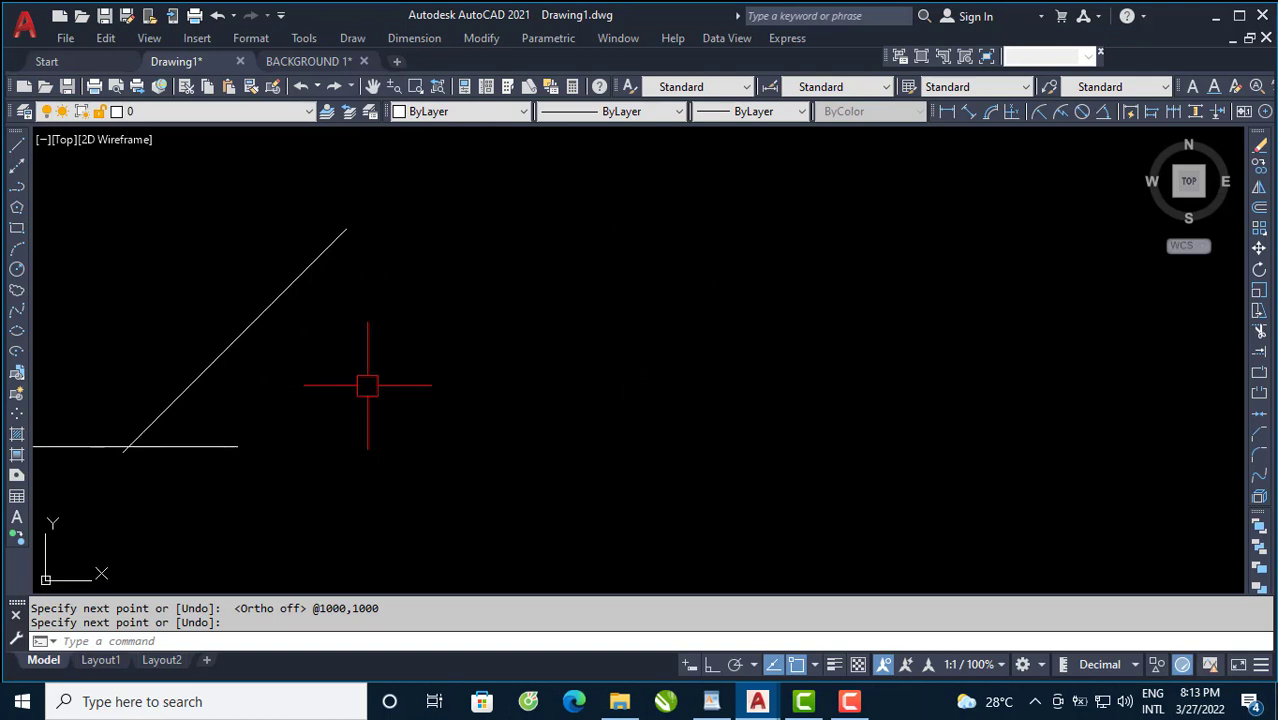
left_click(22, 232)
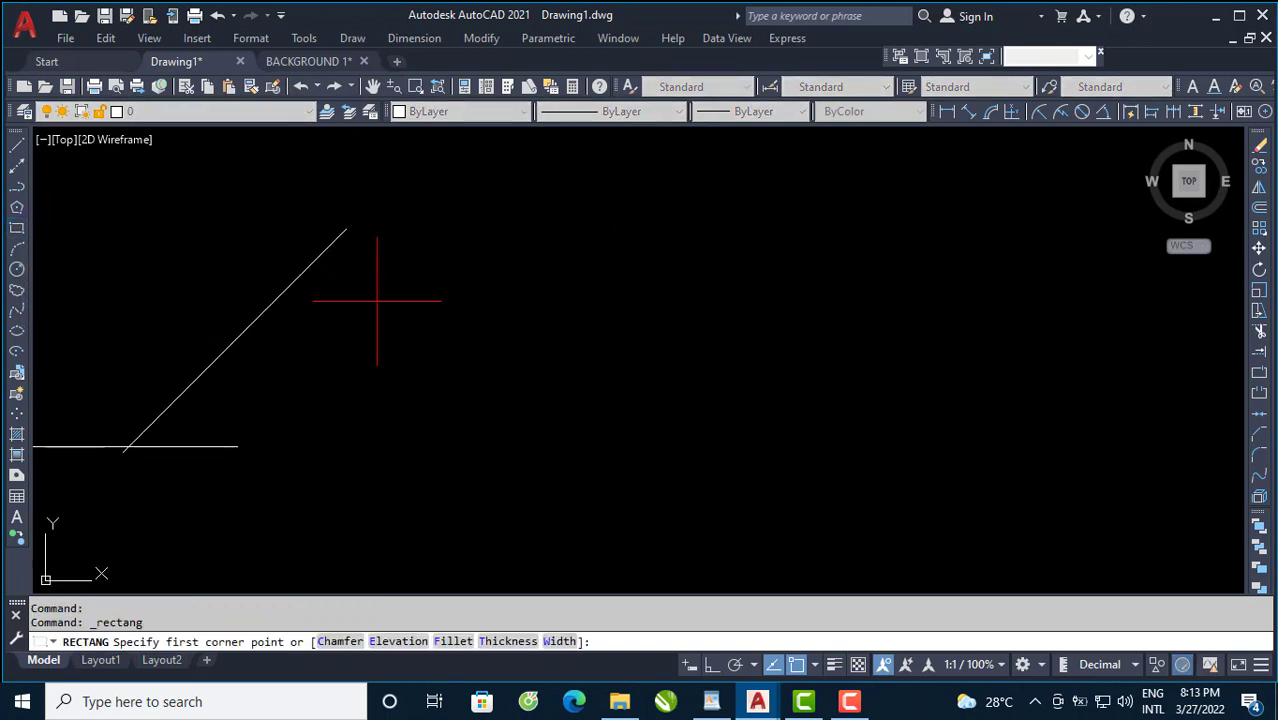
left_click(514, 467)
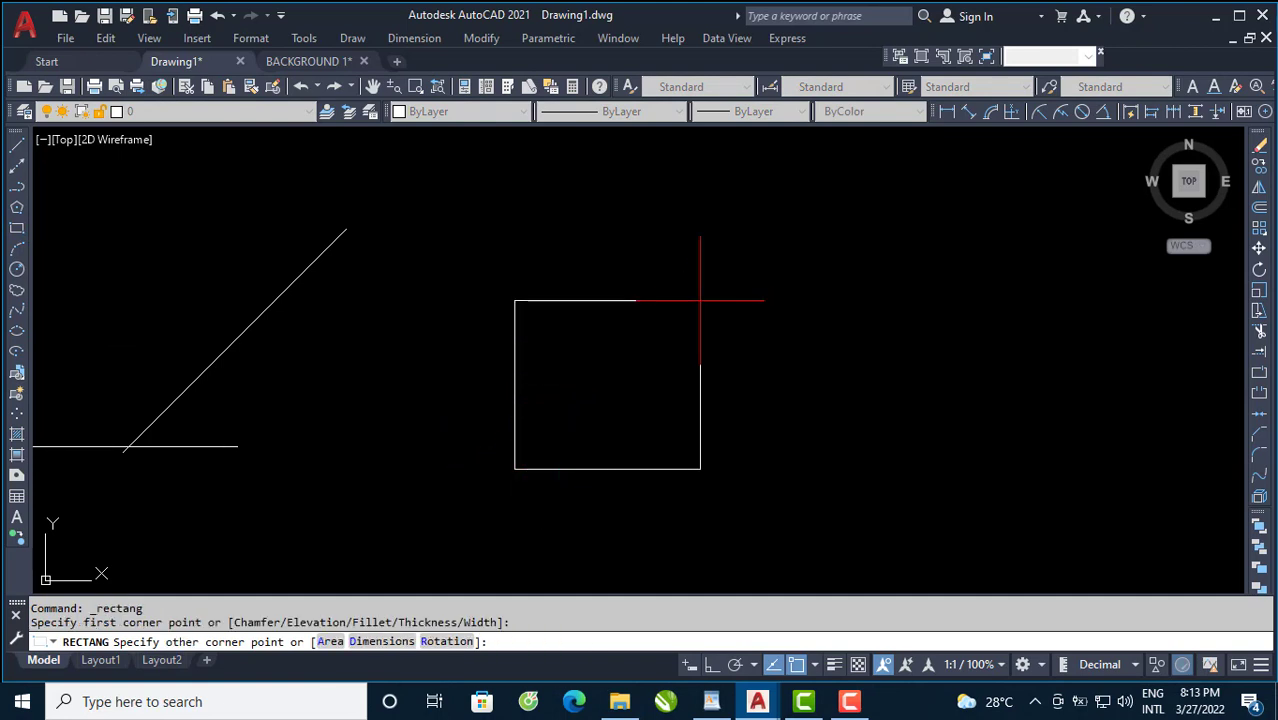
type("@2000,1000")
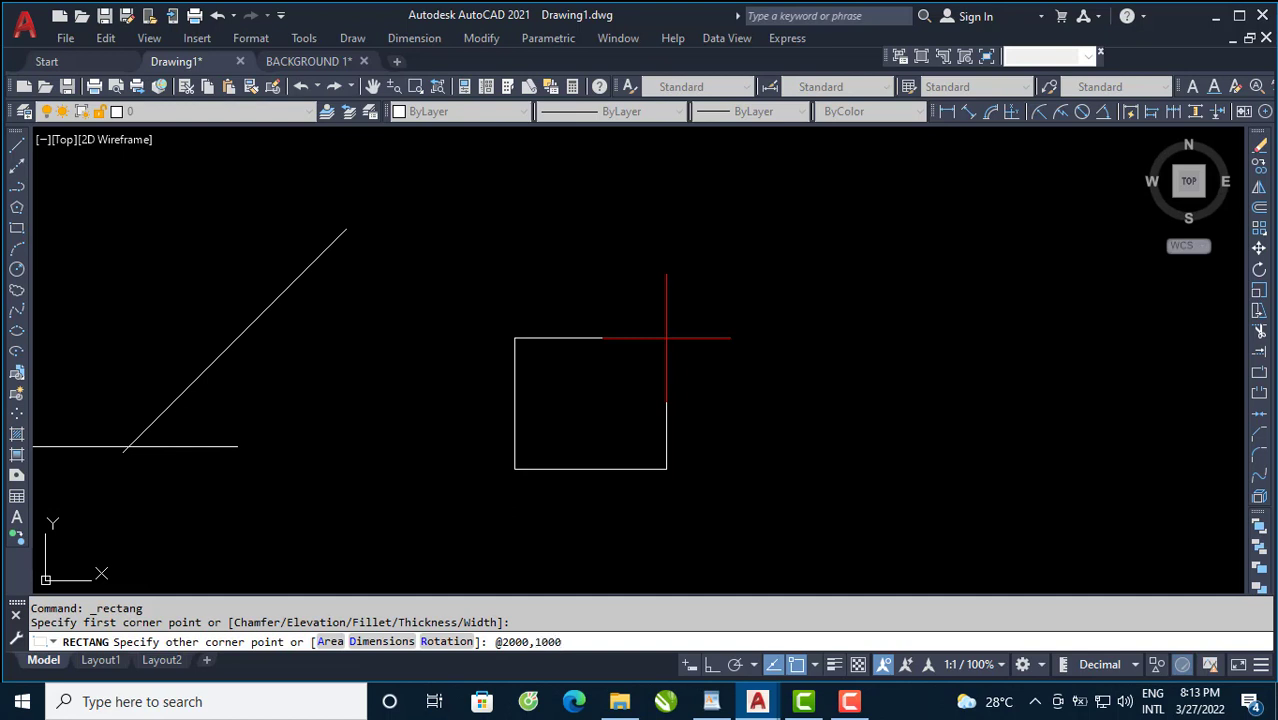
key("Return")
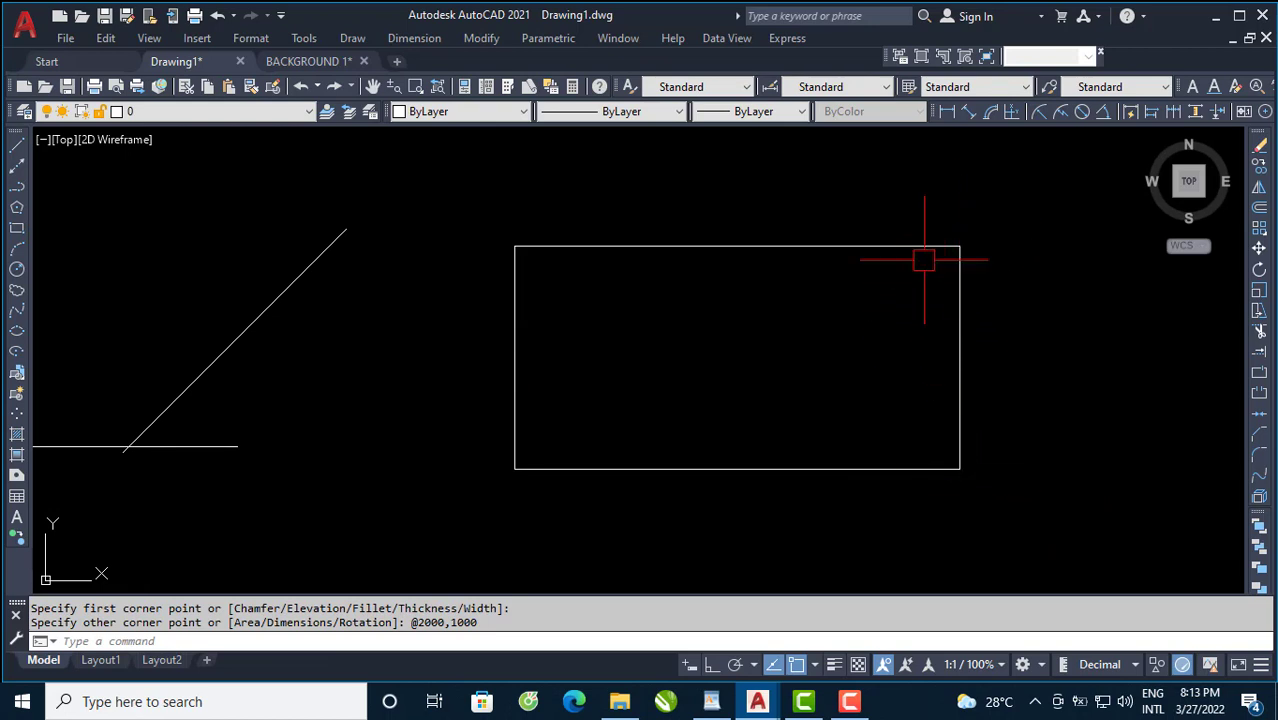
scroll(450, 307, "down", 2)
middle_click_drag(699, 271, 429, 287)
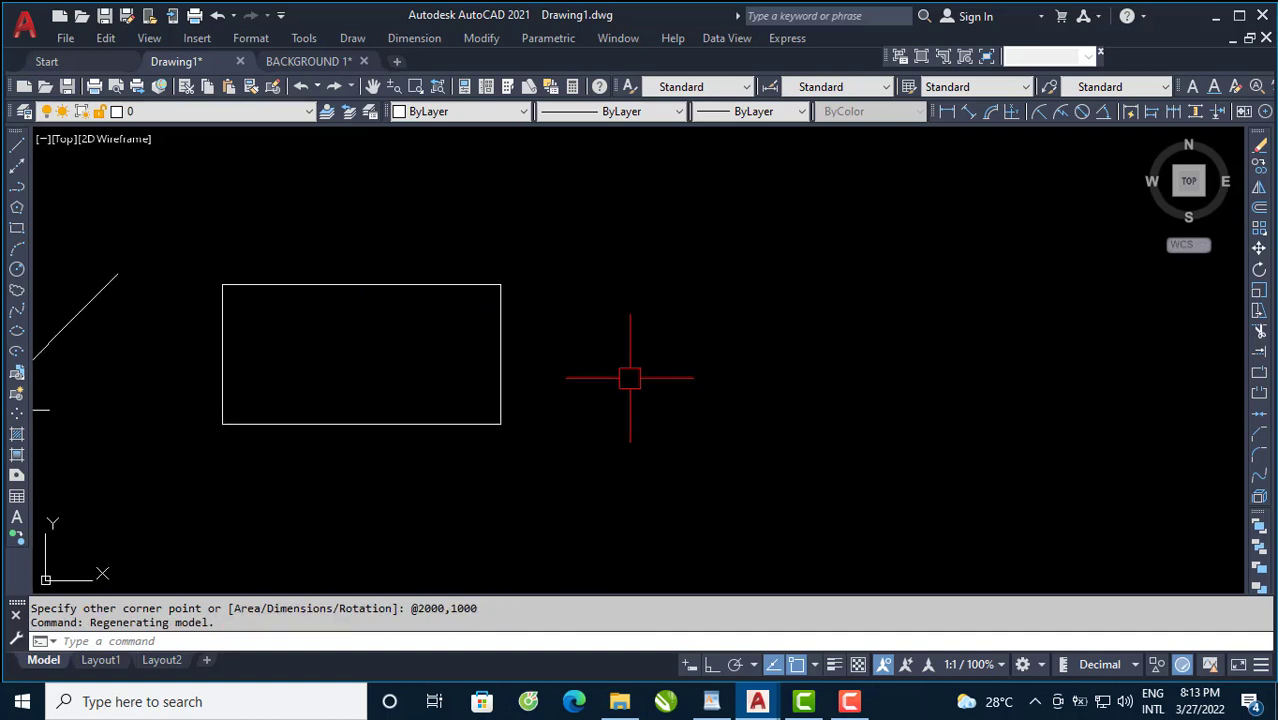
Draw a small 50 by 50 square from a picked corner.
left_click(17, 230)
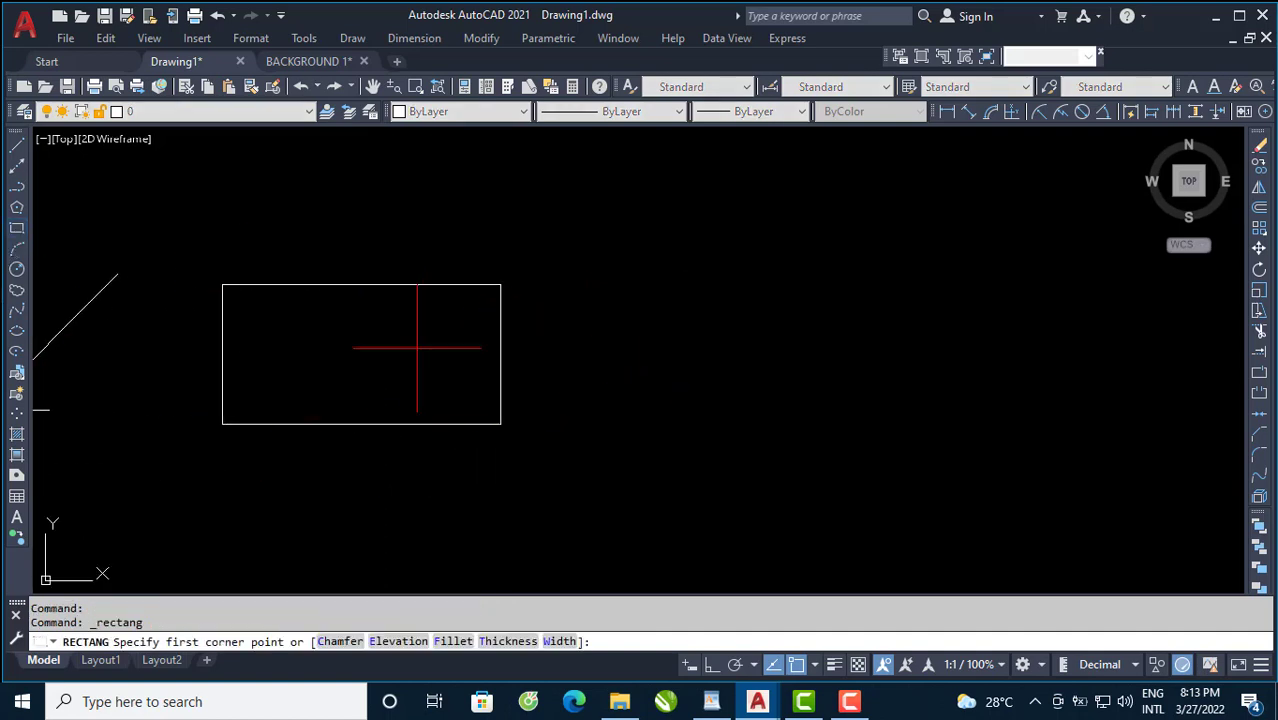
left_click(676, 410)
type("@50,50")
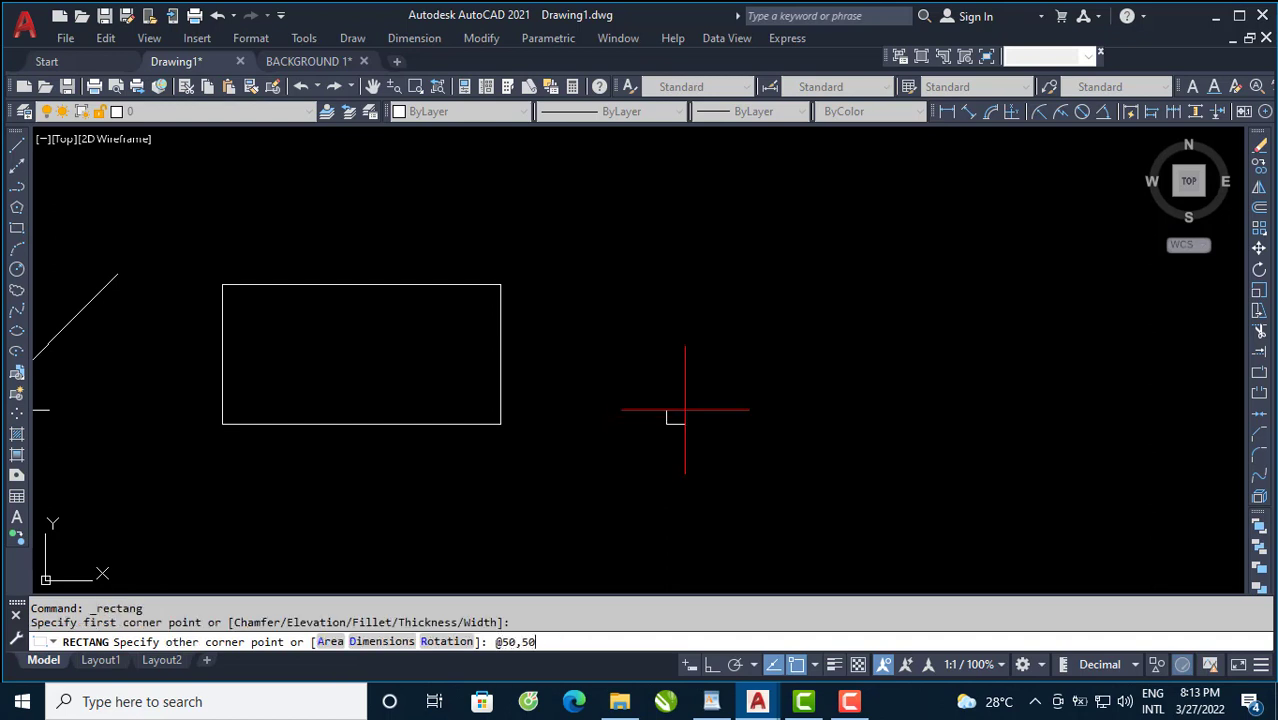
key("Return")
scroll(685, 410, "up", 4)
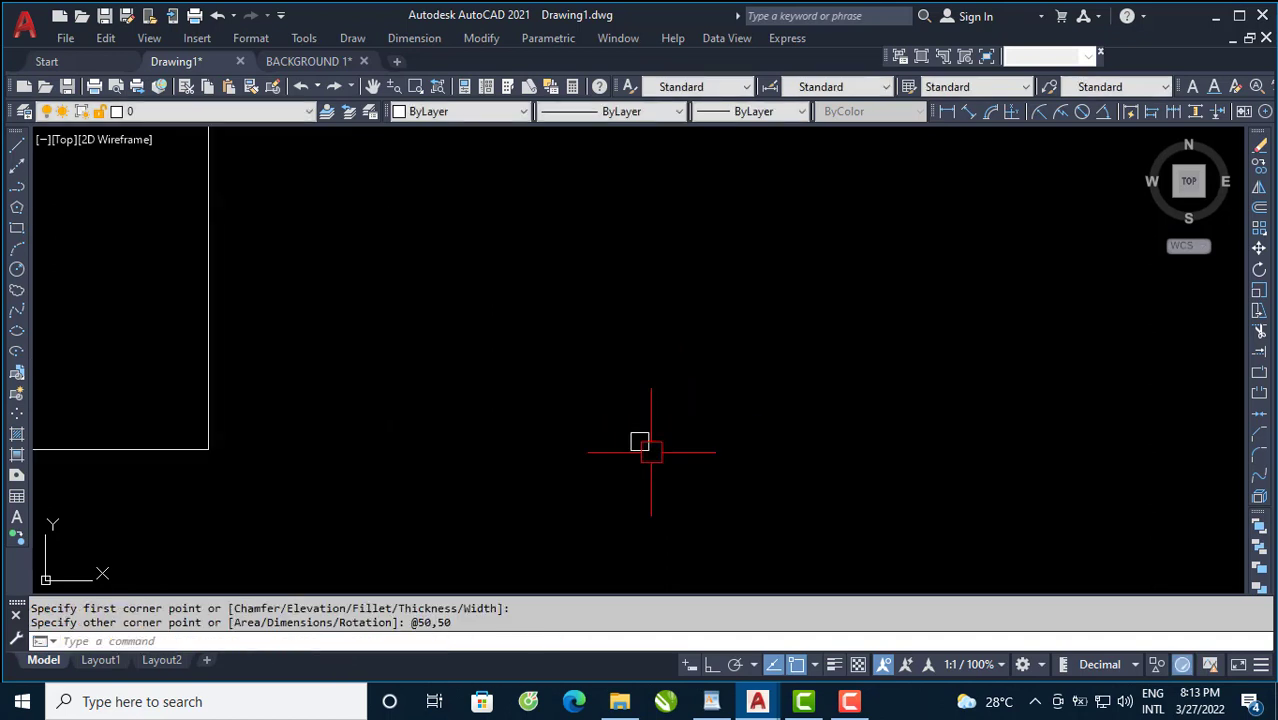
middle_click_drag(645, 440, 553, 470)
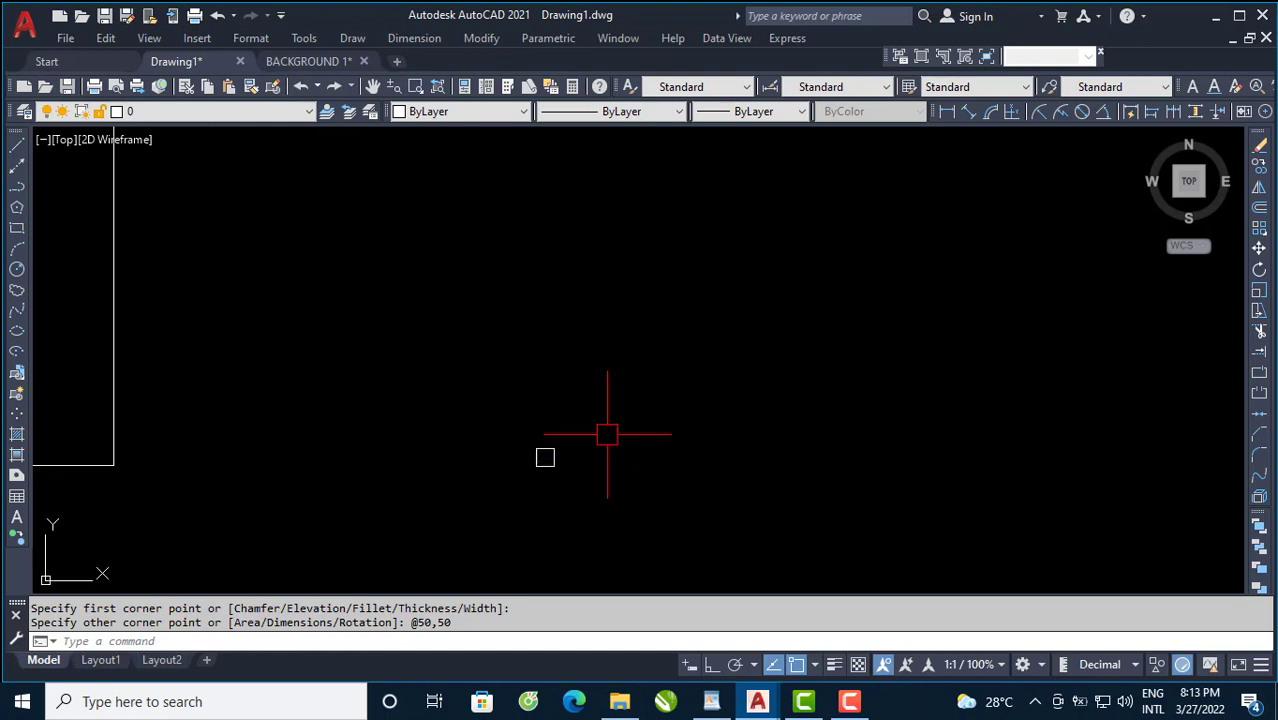
Erase the stray copy of the square left by an aborted COPY.
left_click(528, 438)
type("co")
key("Return")
left_click(665, 468)
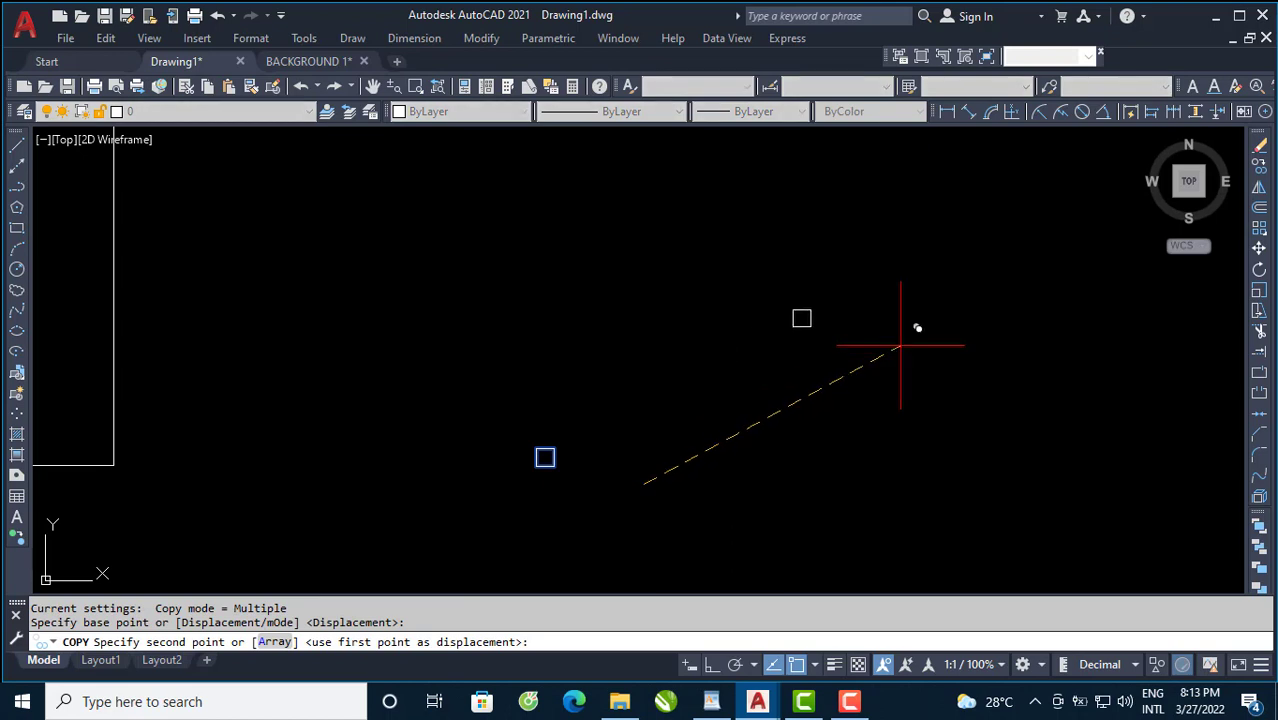
left_click(921, 329)
key("Escape")
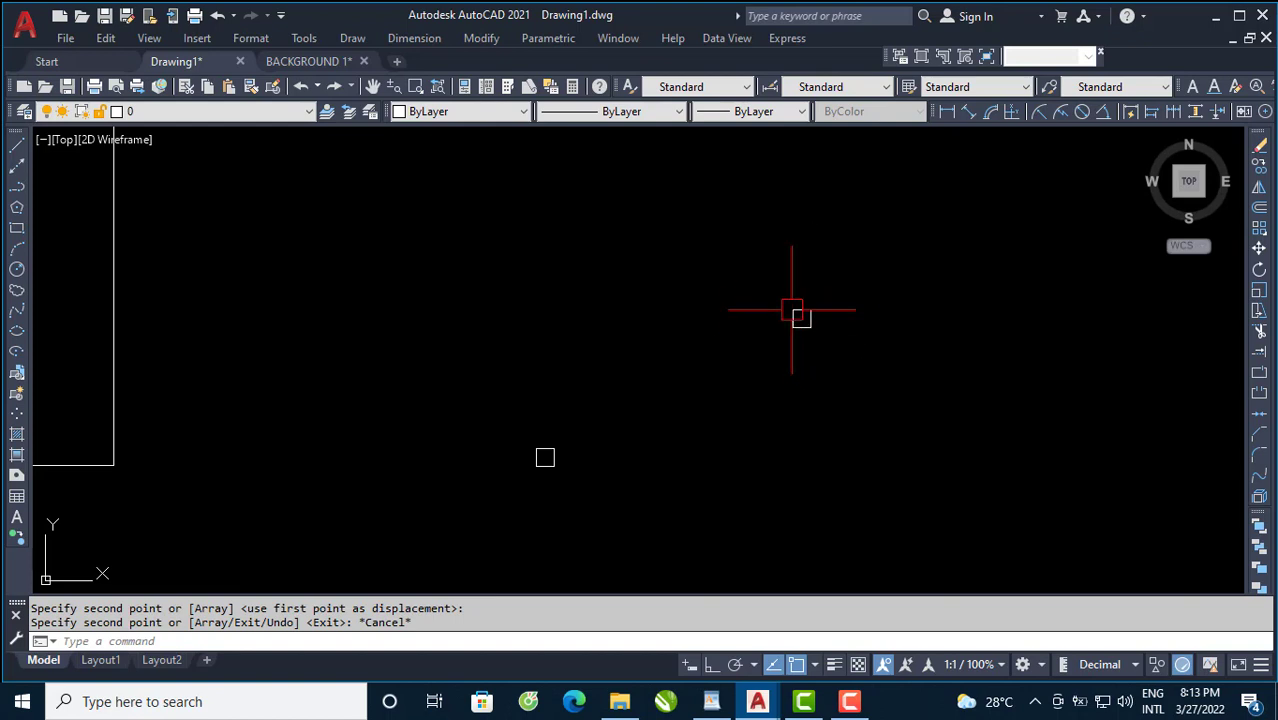
left_click(835, 368)
left_click(792, 245)
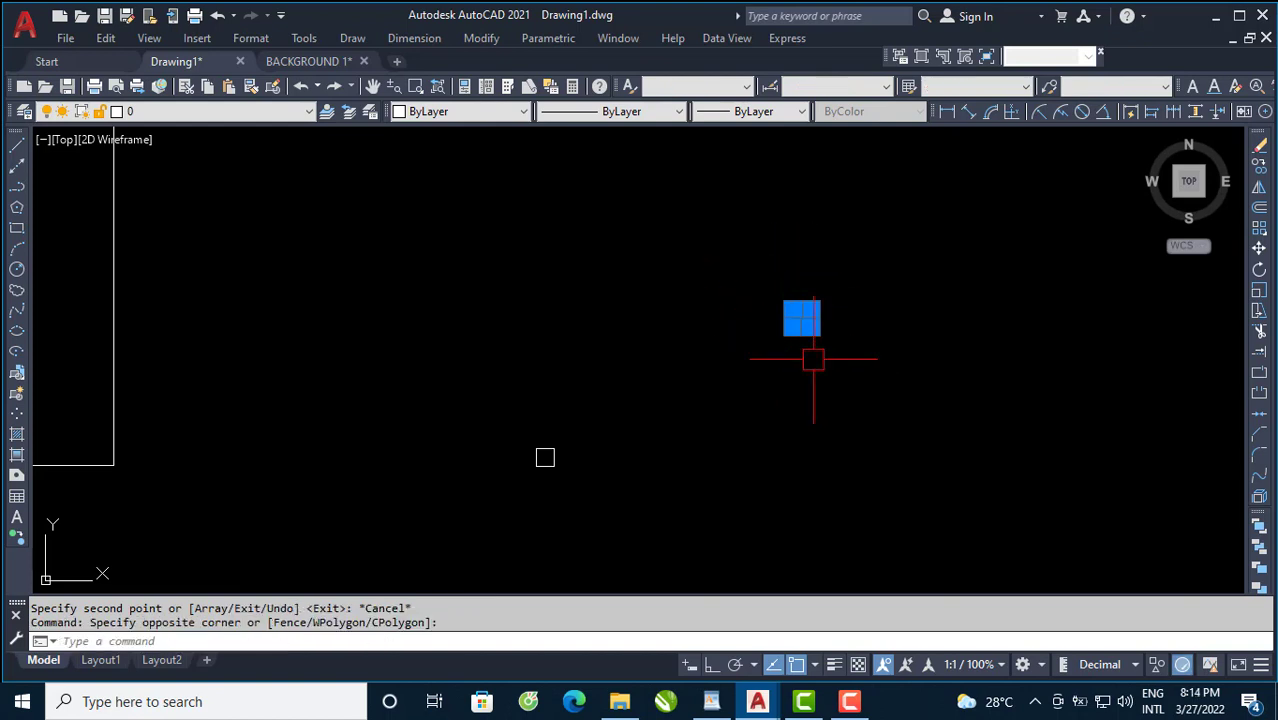
type("e")
key("Return")
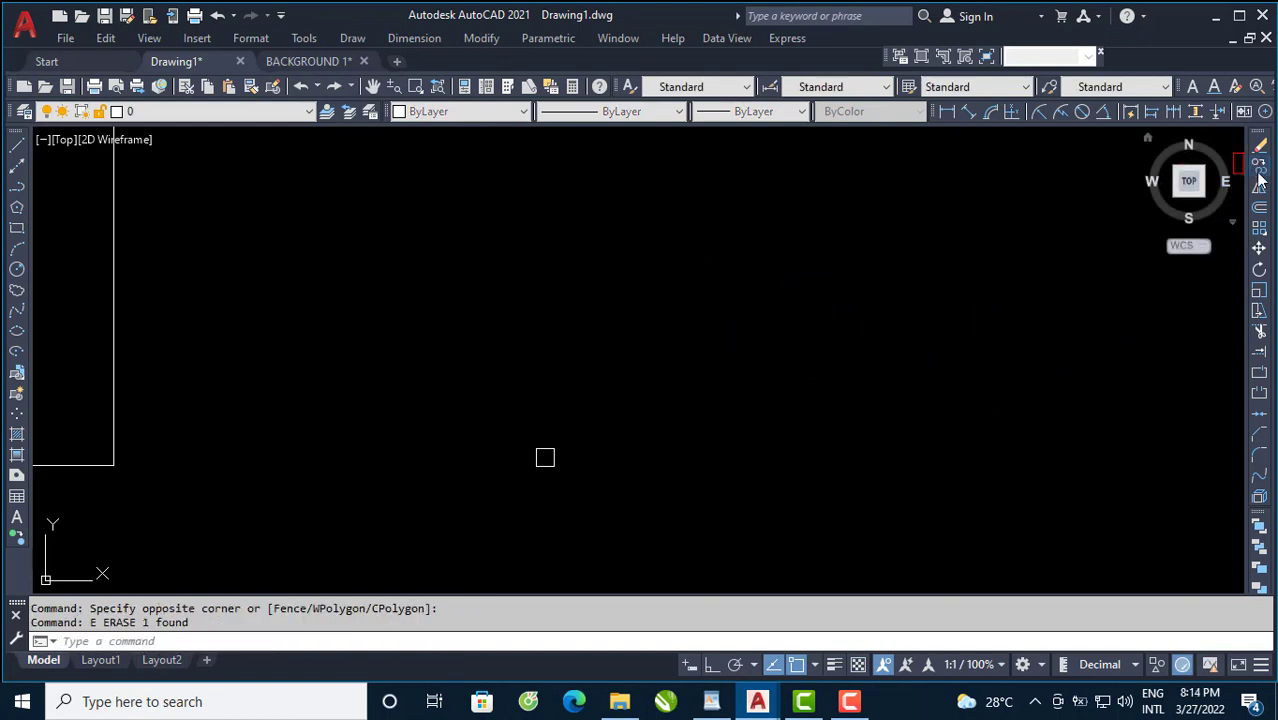
Select the small square as the object for a new copy.
left_click(1259, 166)
left_click(606, 362)
left_click(455, 493)
key("Return")
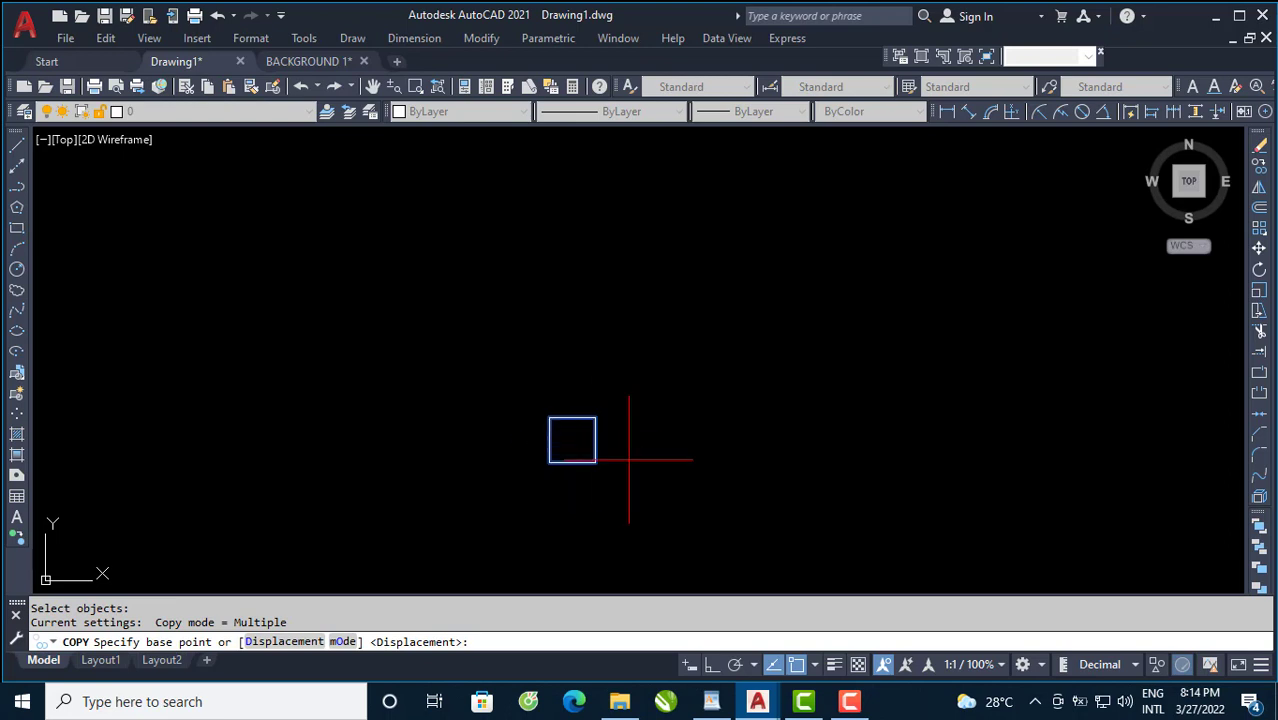
Bring up Object Snap Settings from the OSNAP status-bar button.
scroll(569, 443, "up", 2)
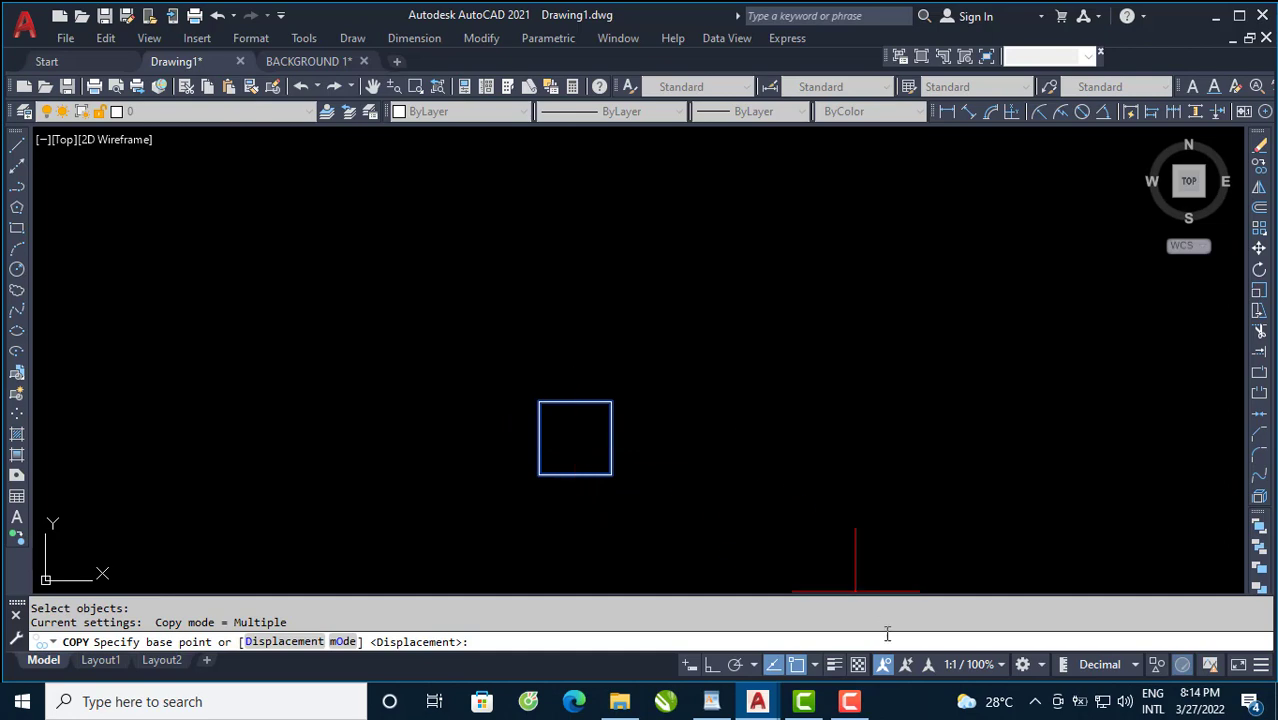
right_click(796, 669)
left_click(830, 643)
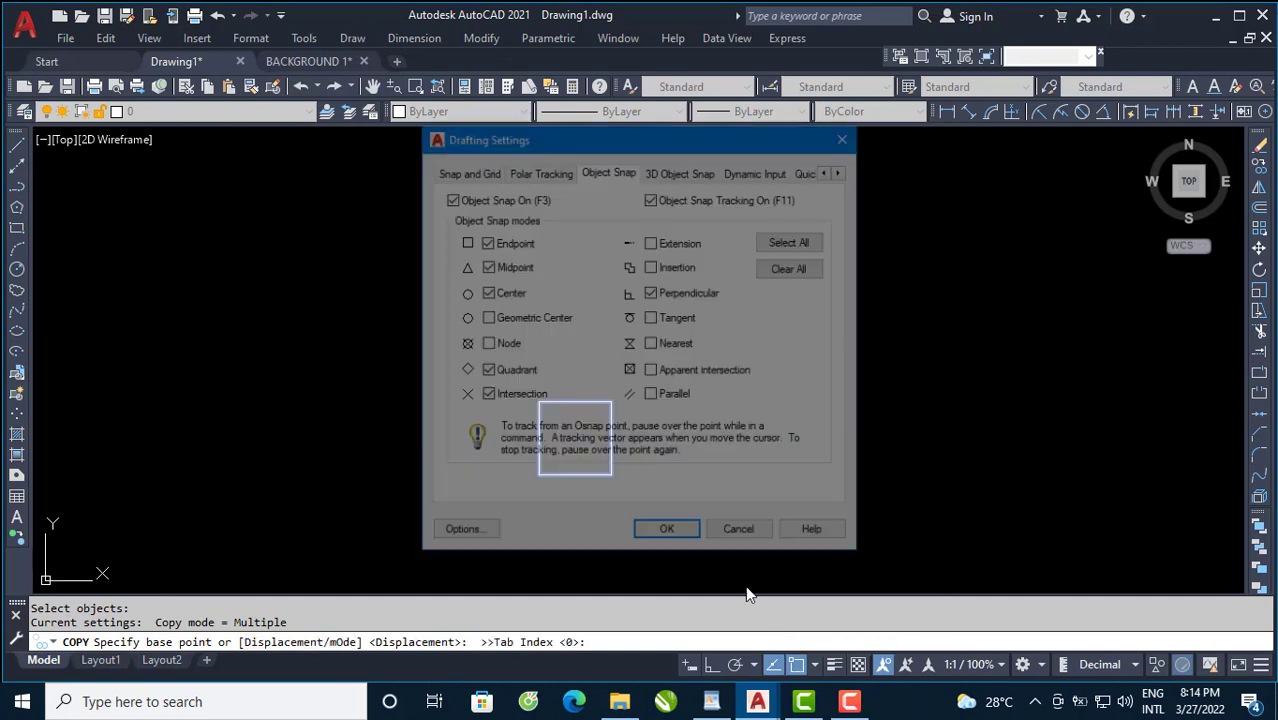
left_click(790, 245)
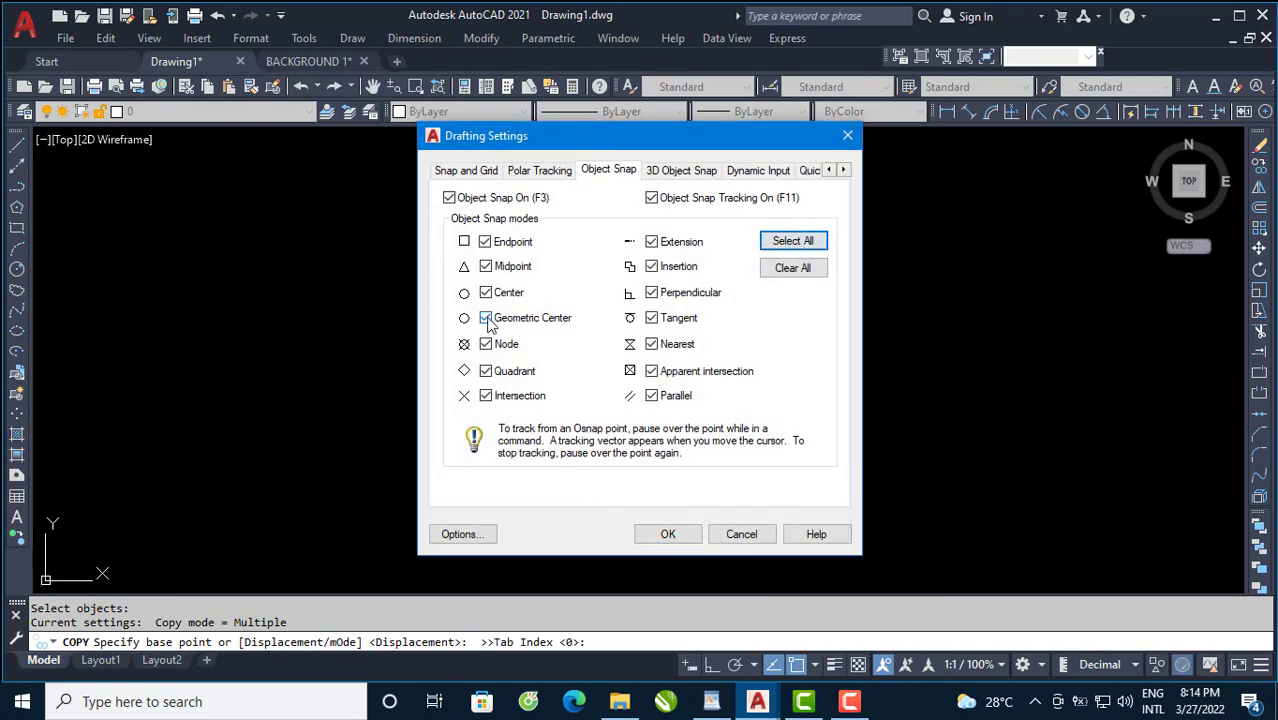
left_click(668, 534)
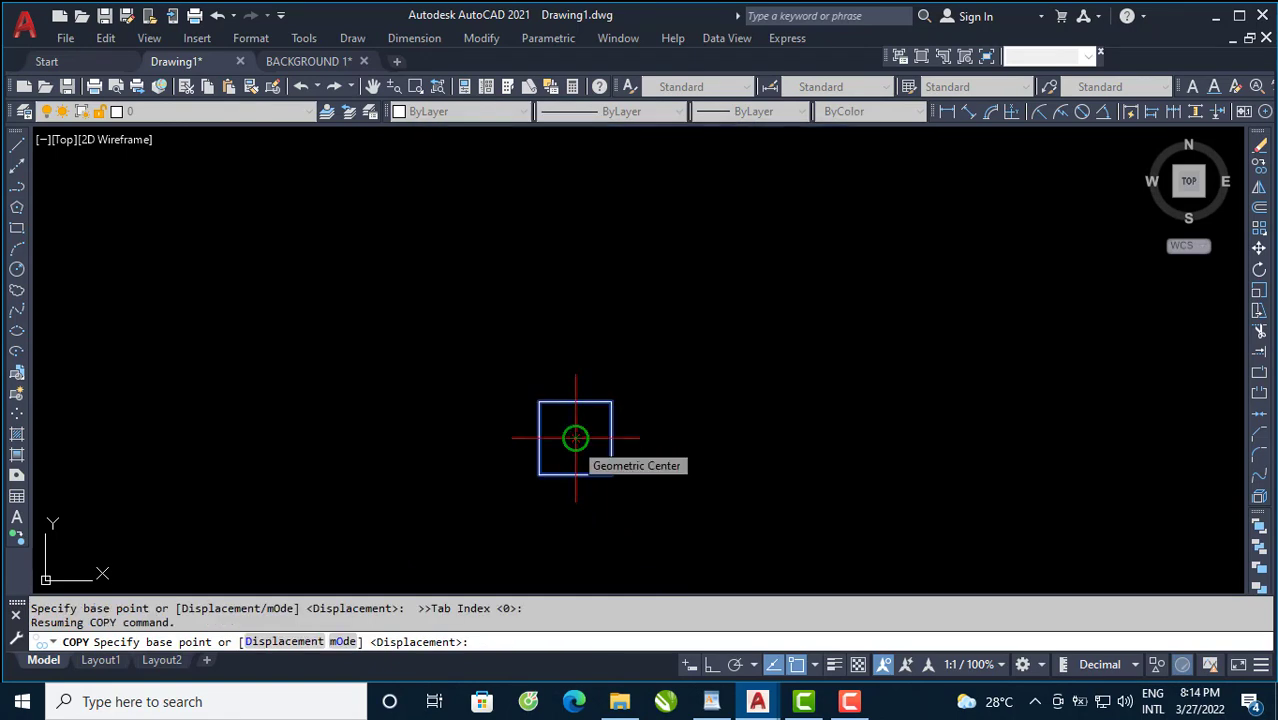
left_click(575, 437)
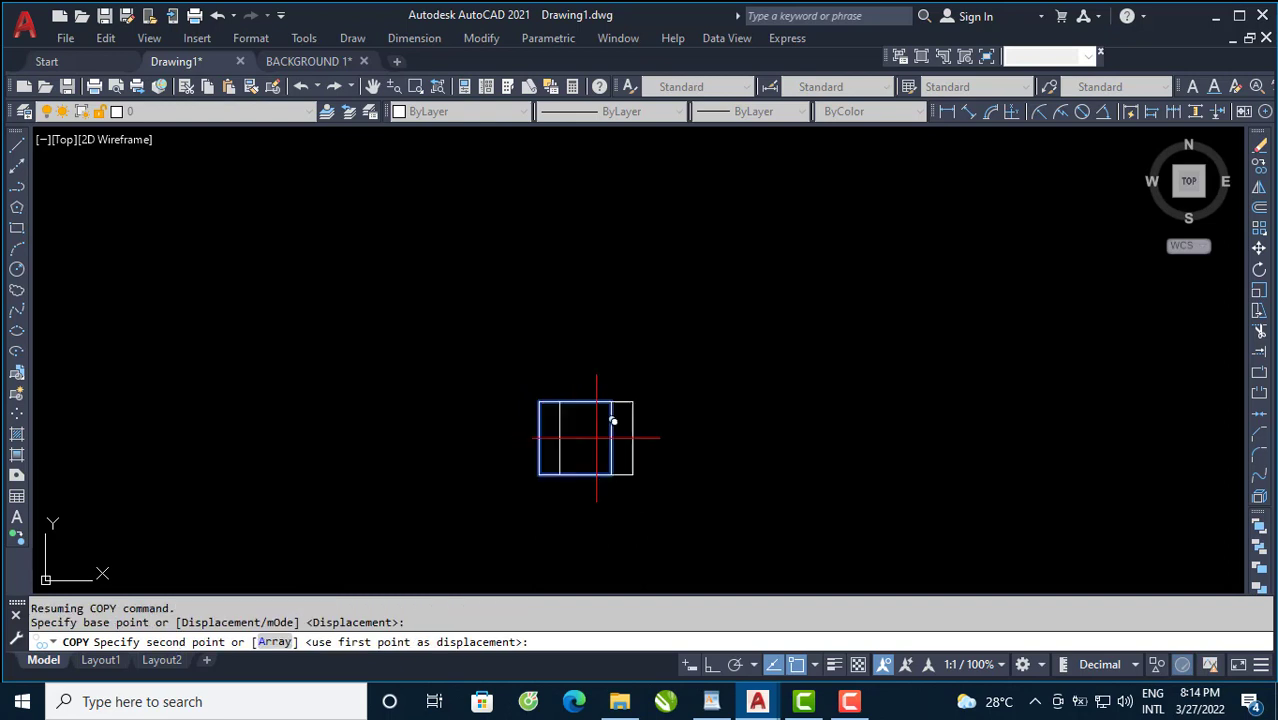
scroll(630, 452, "up", 1)
type("@1000,500")
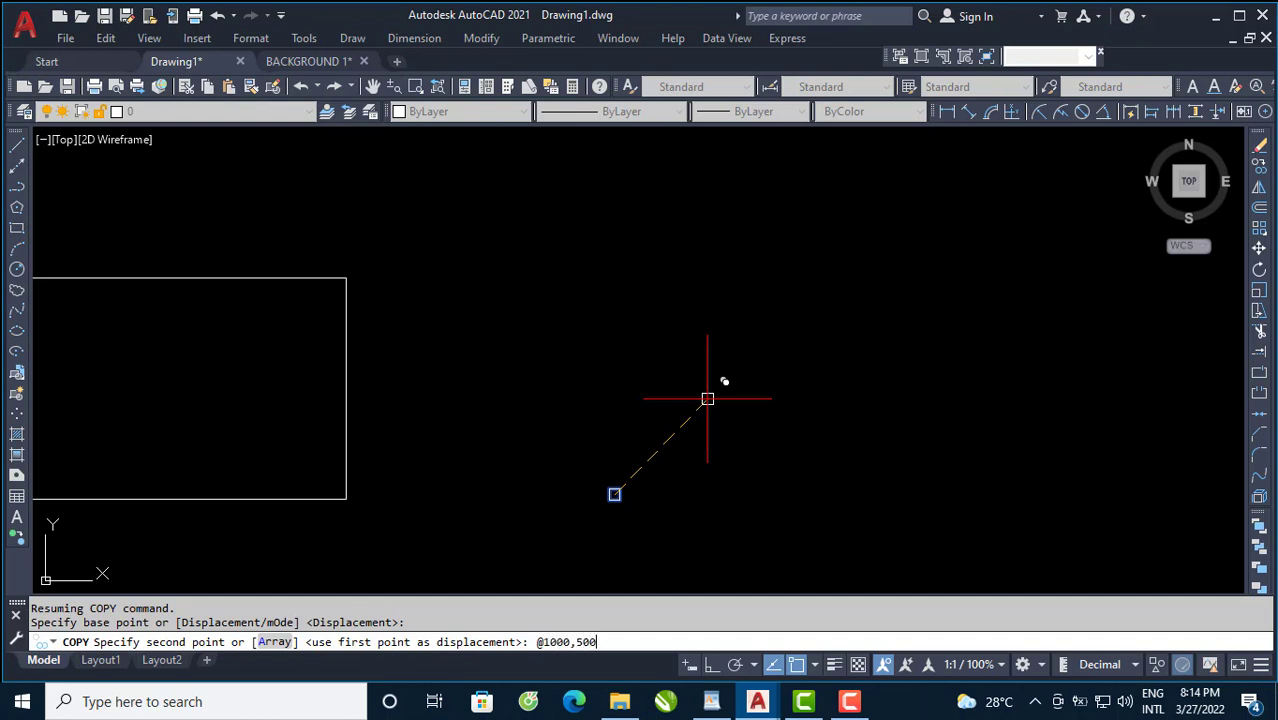
key("Return")
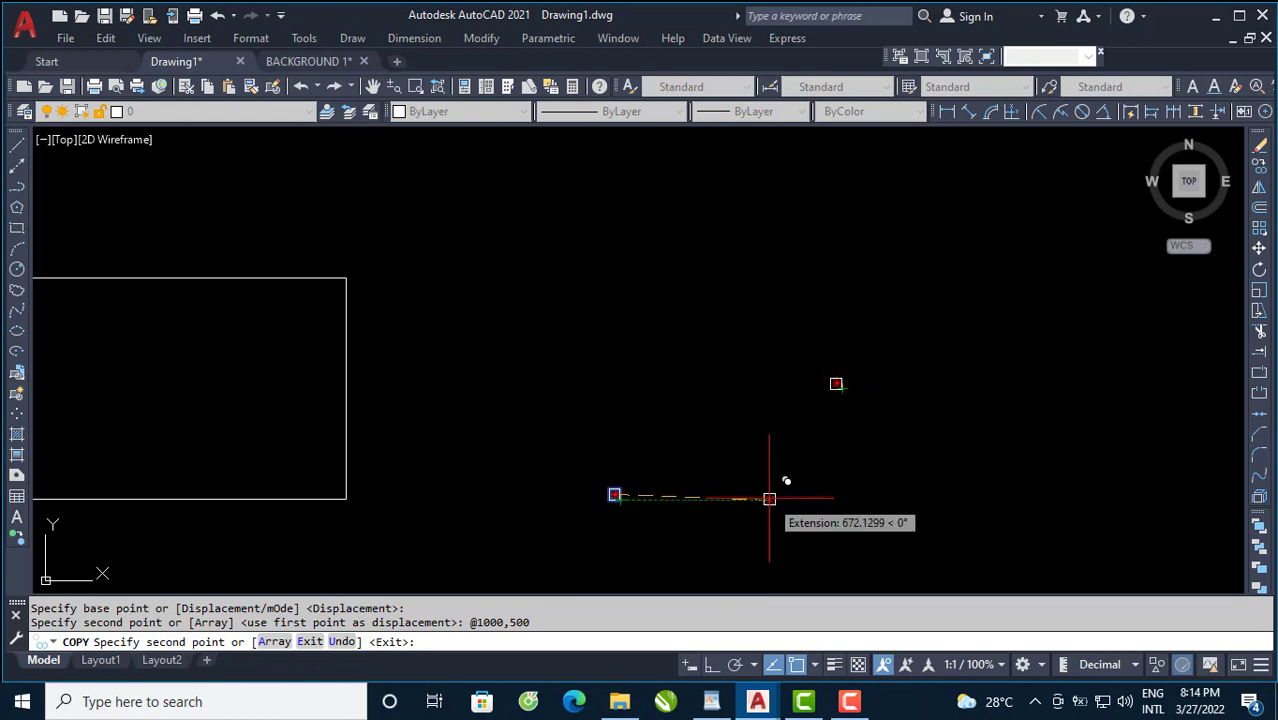
key("Return")
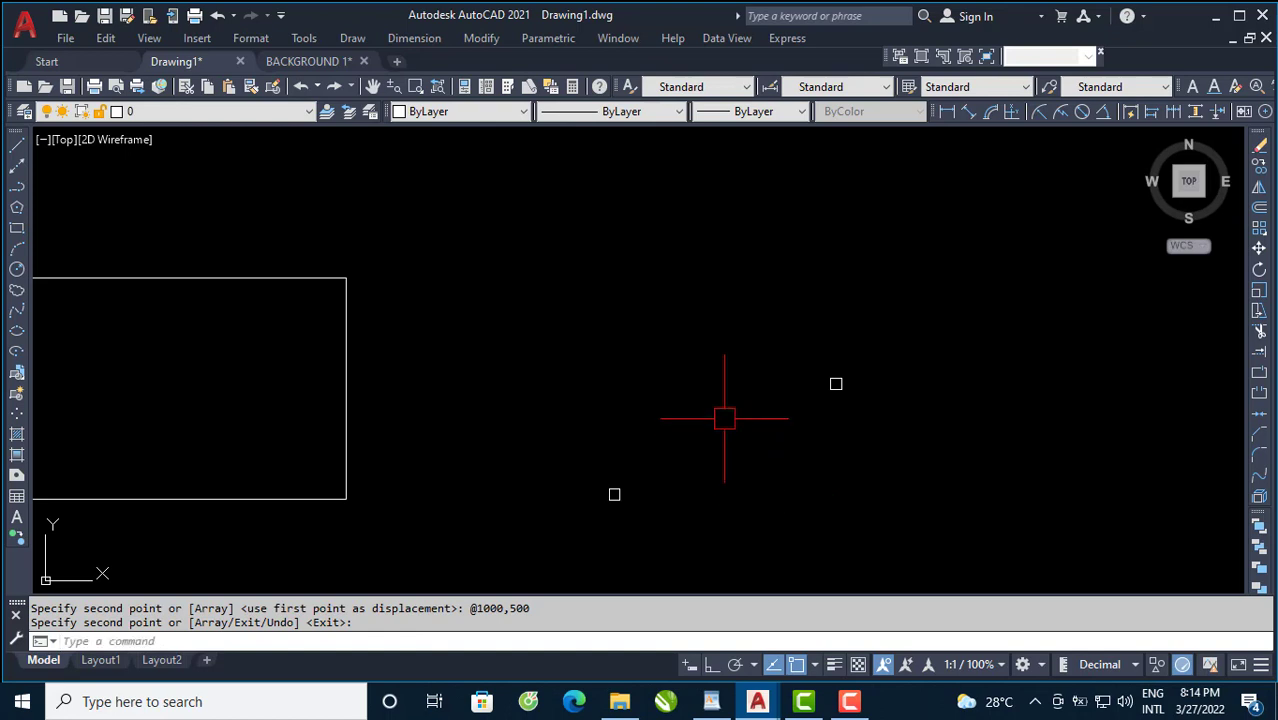
mouse_move(724, 417)
middle_mouse_down()
mouse_move(621, 357)
mouse_move(616, 317)
middle_mouse_up()
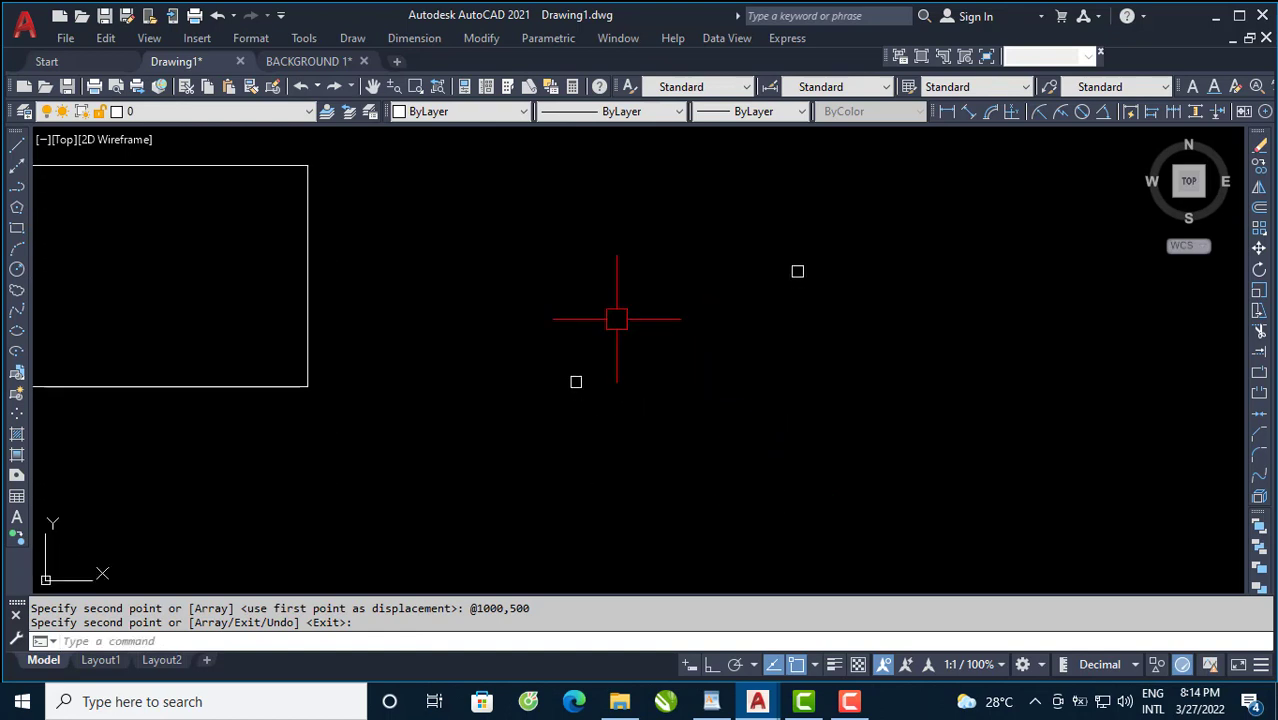
Copy the lower square from its centre to @-1000,-500.
type("c")
key("Return")
left_click(630, 414)
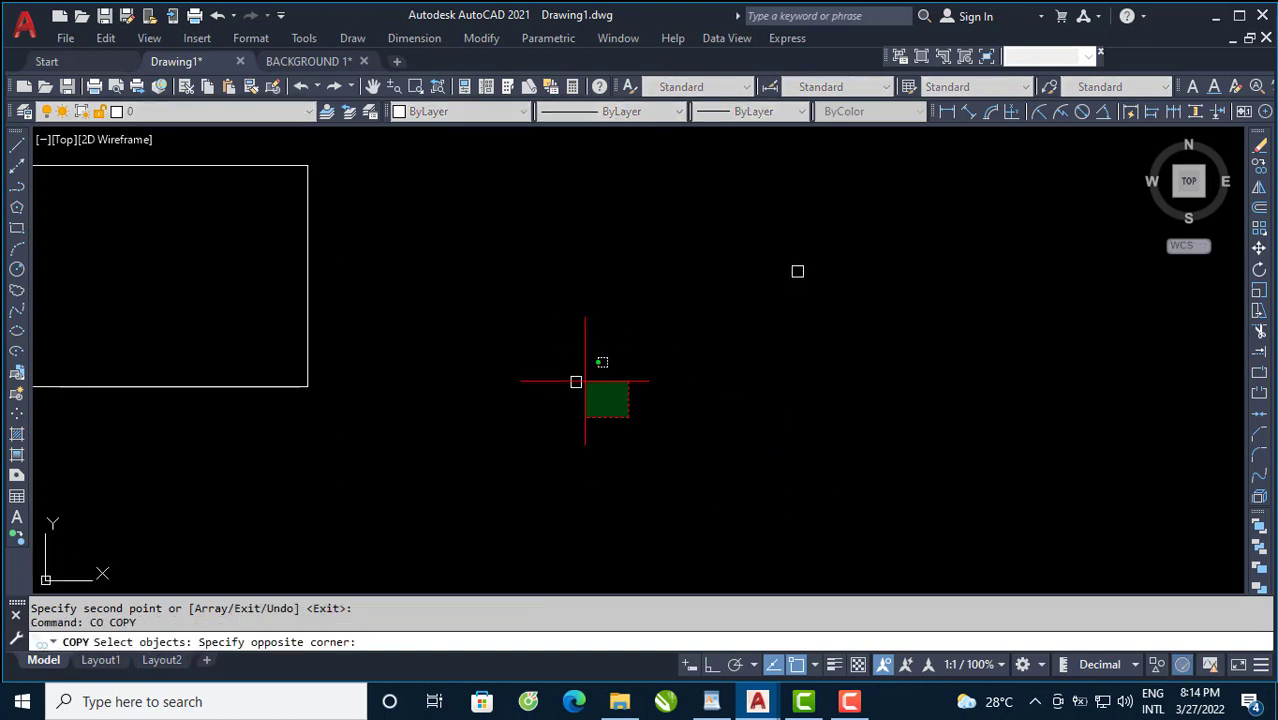
left_click(573, 379)
key("Return")
scroll(599, 403, "up", 2)
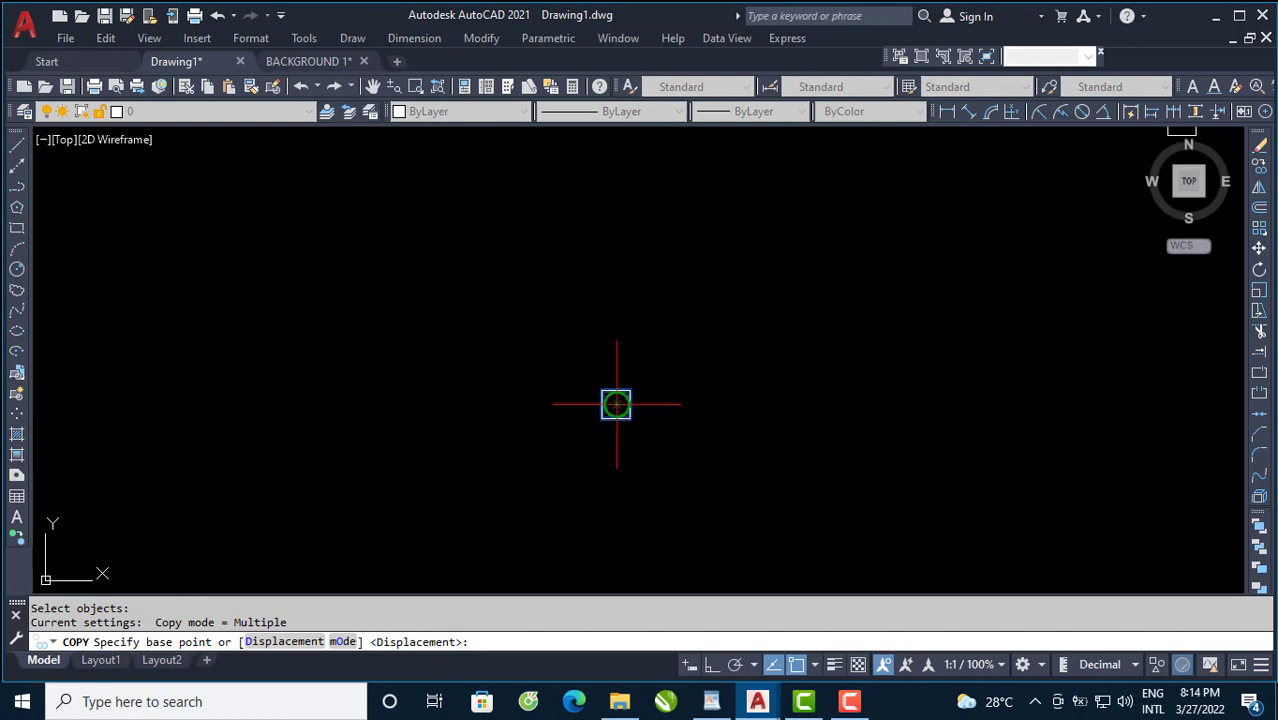
left_click(616, 404)
scroll(620, 398, "down", 2)
scroll(667, 356, "down", 1)
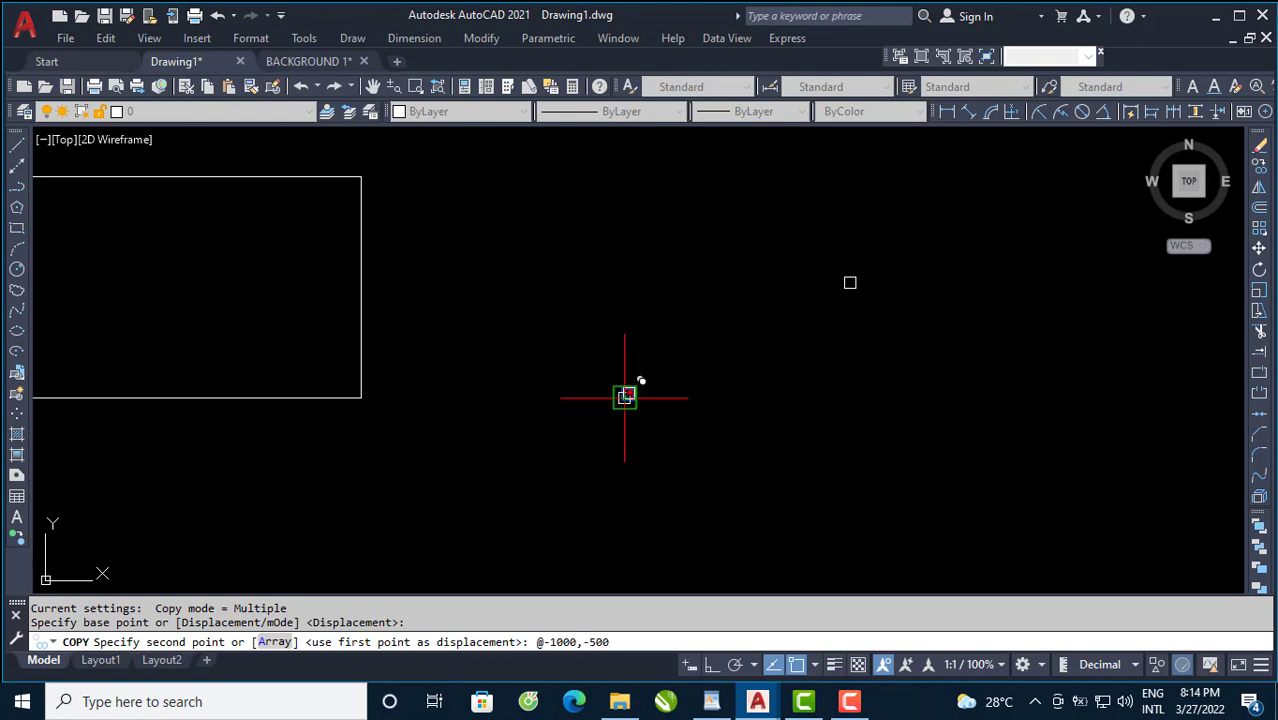
scroll(627, 394, "up", 2)
scroll(630, 390, "down", 2)
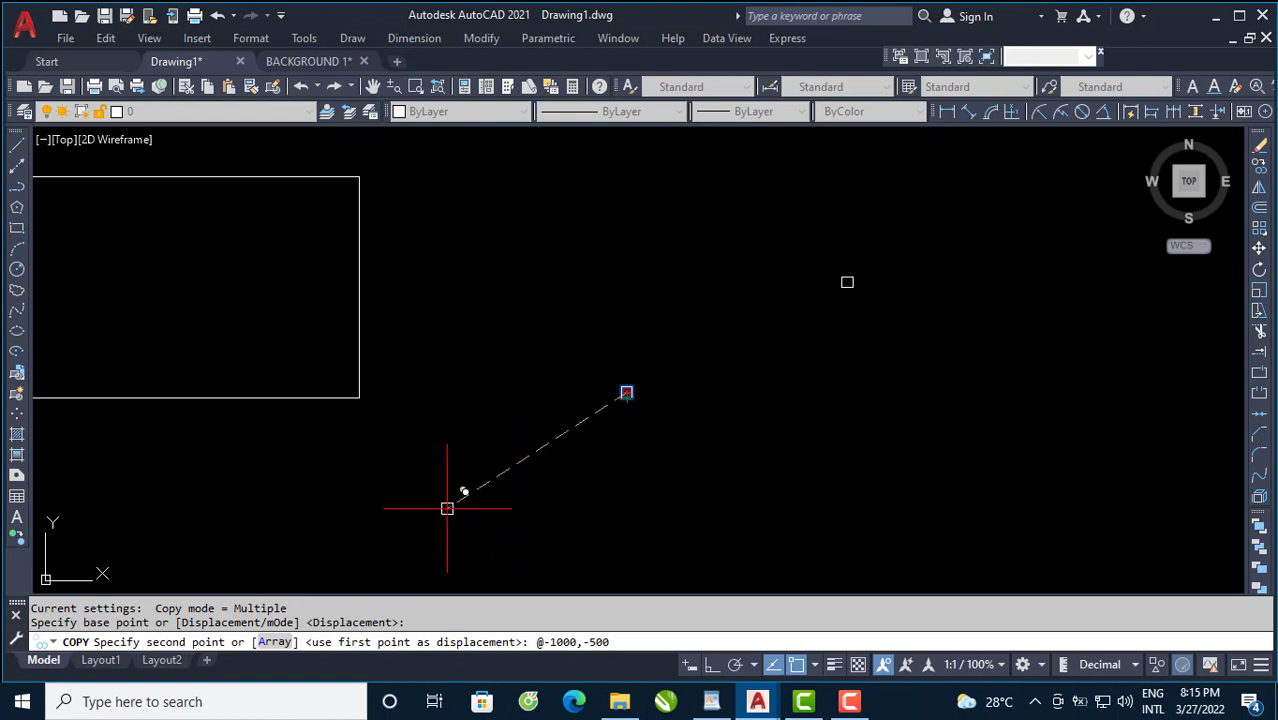
key("Return")
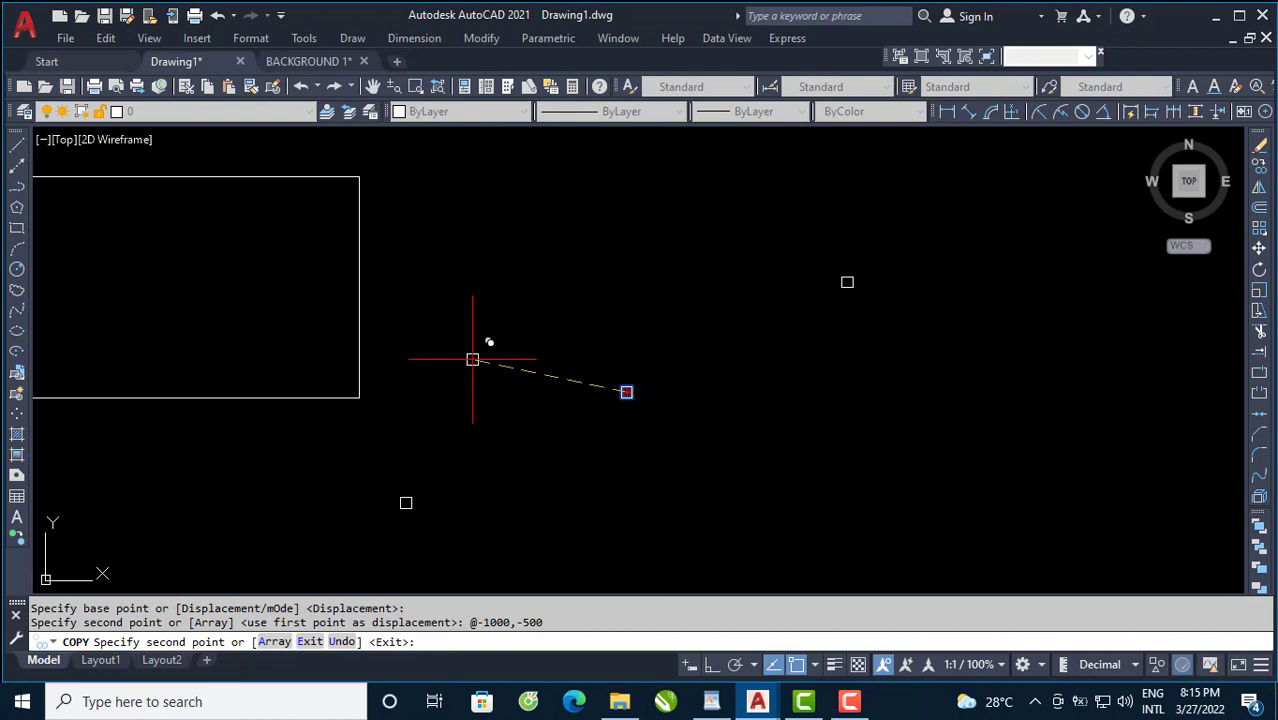
key("Escape")
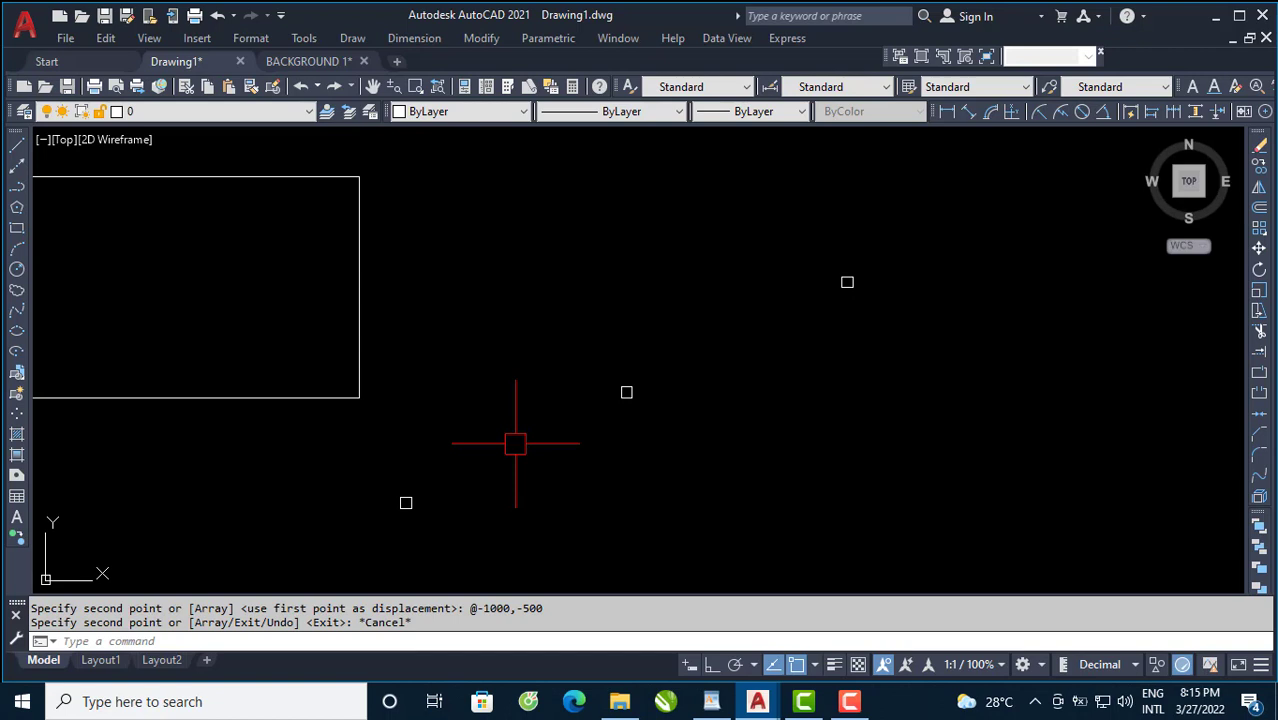
middle_click_drag(580, 405, 160, 452)
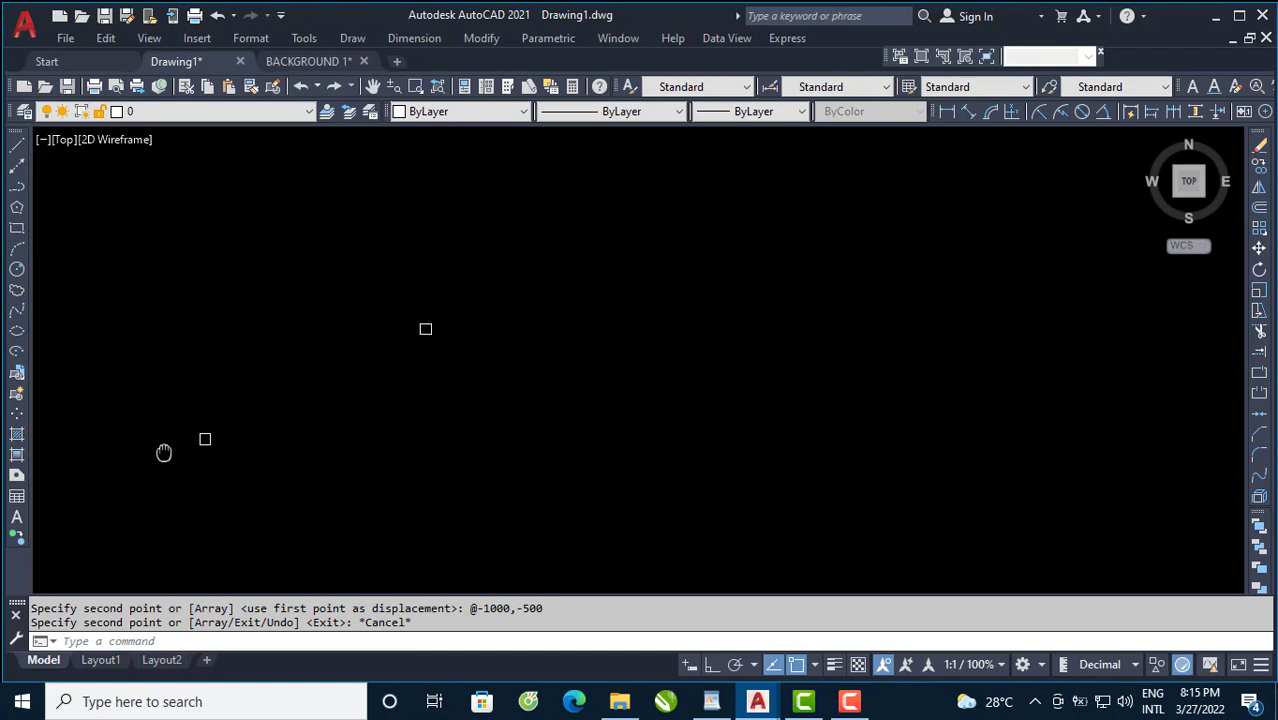
type("l")
key("Return")
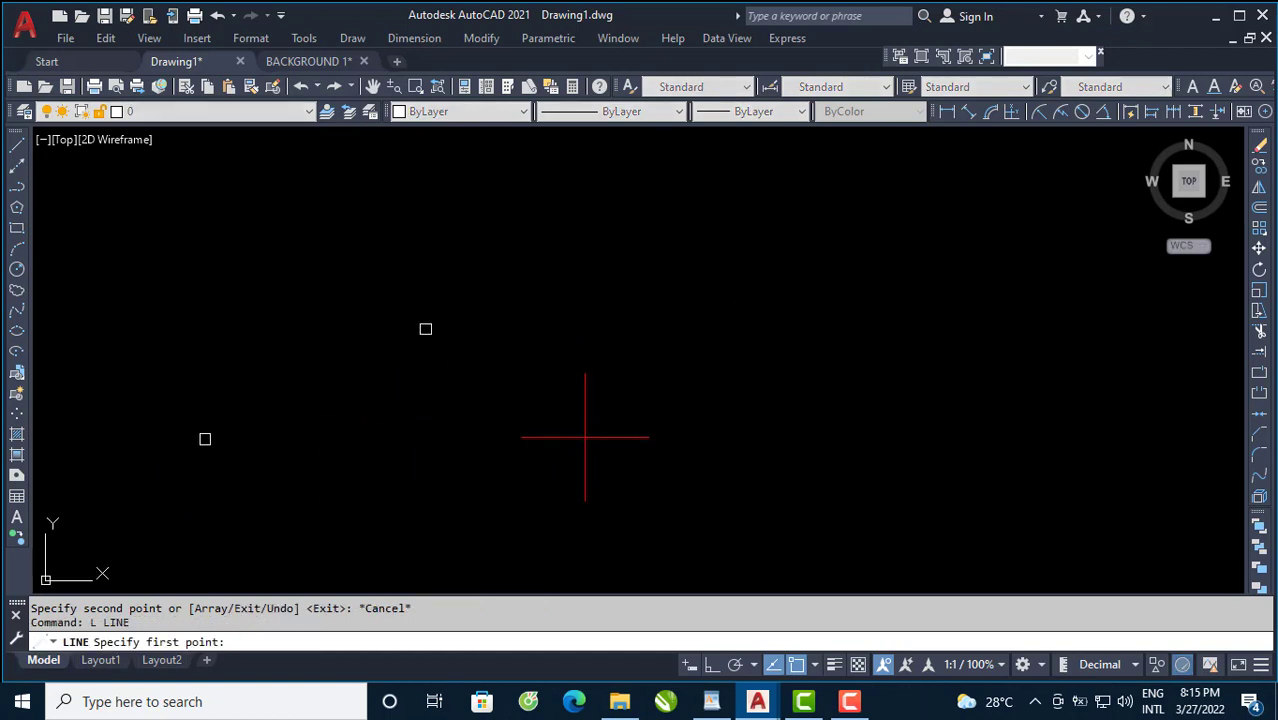
key("Escape")
left_click(16, 149)
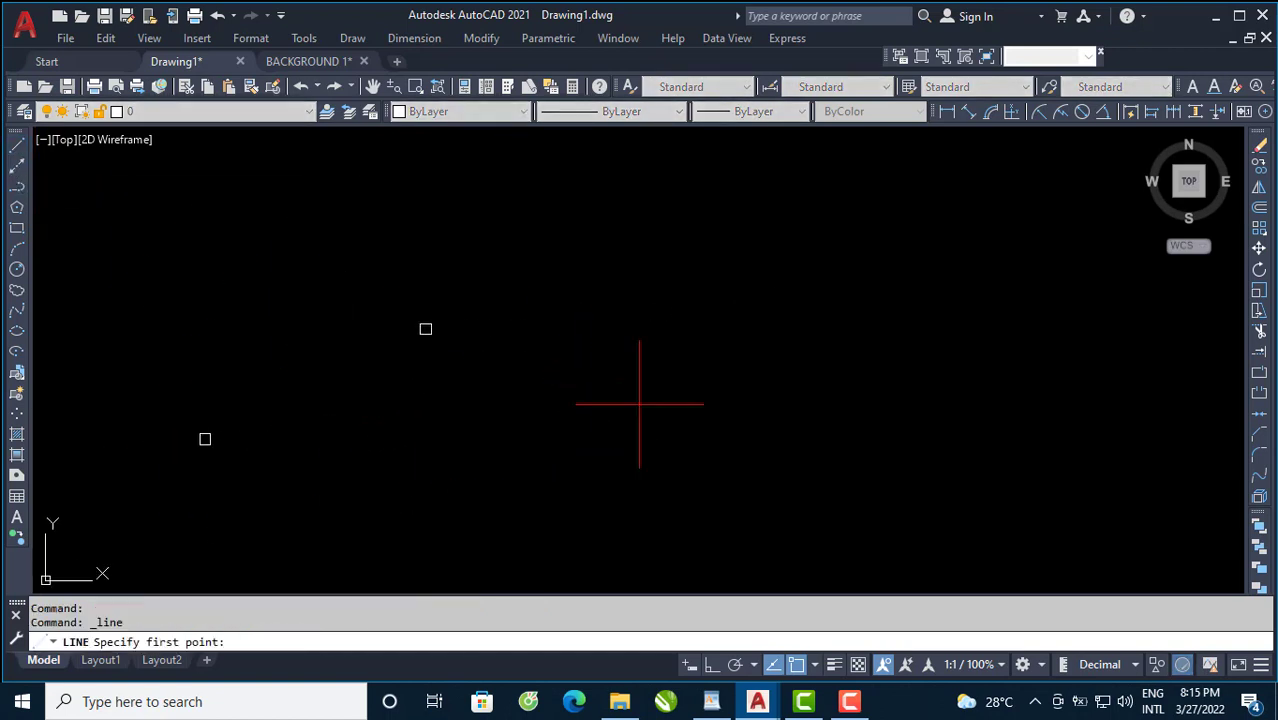
left_click(649, 424)
type("@")
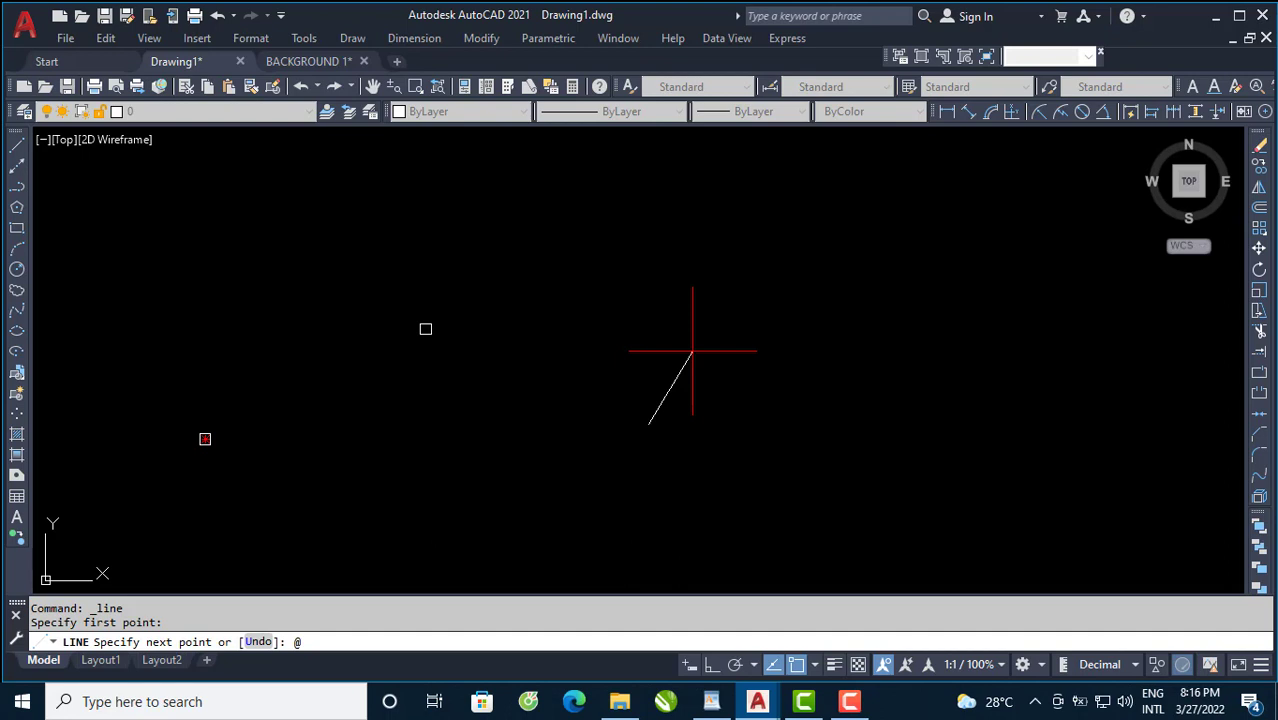
type("1000")
type("<")
type("30")
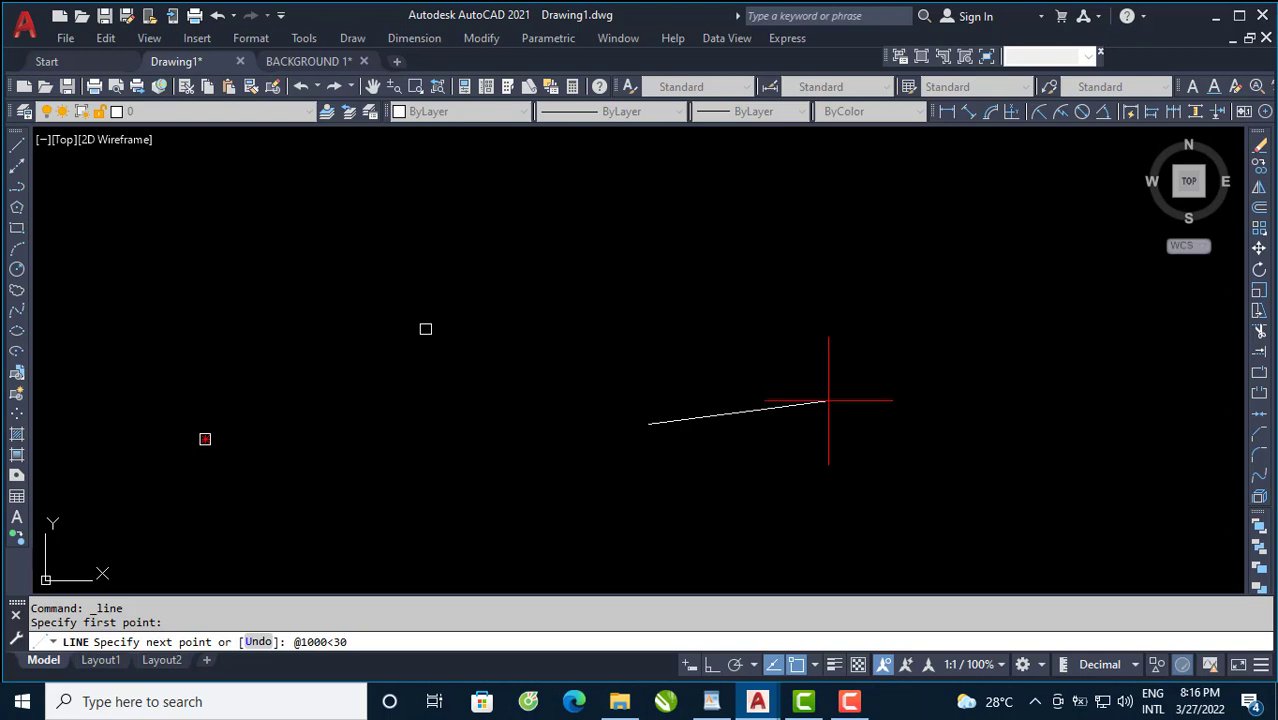
key("Return")
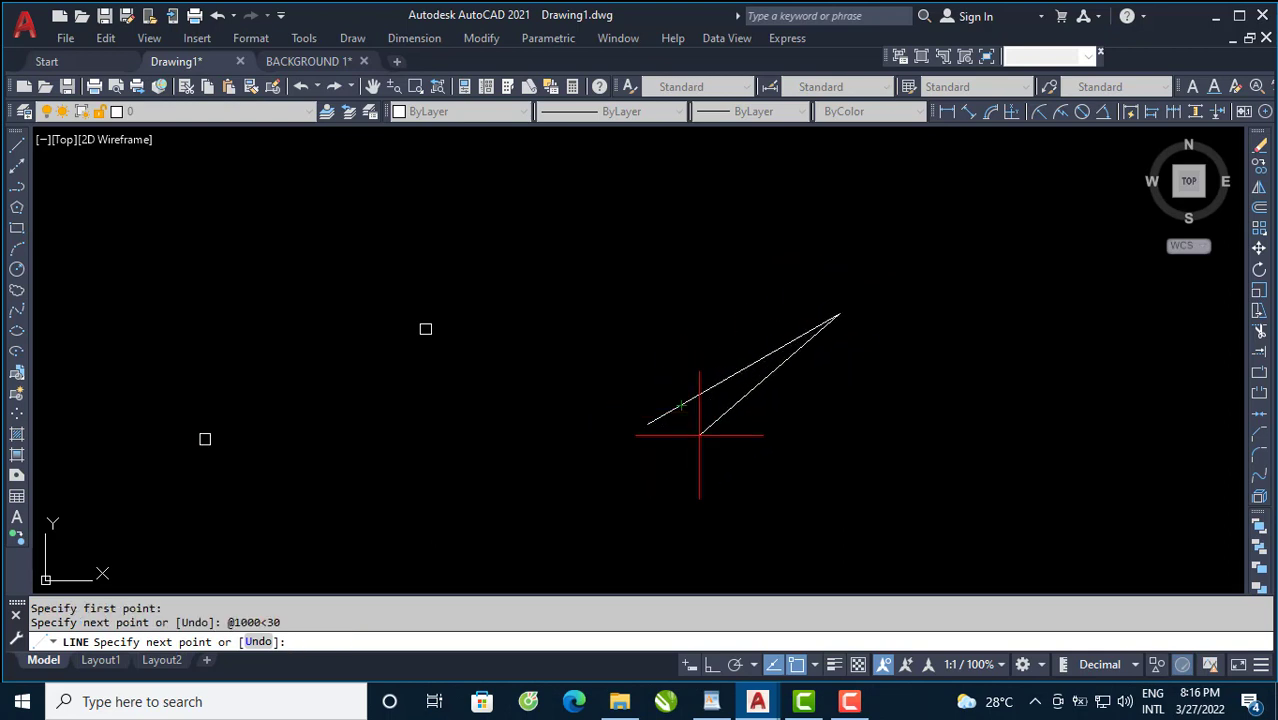
key("Return")
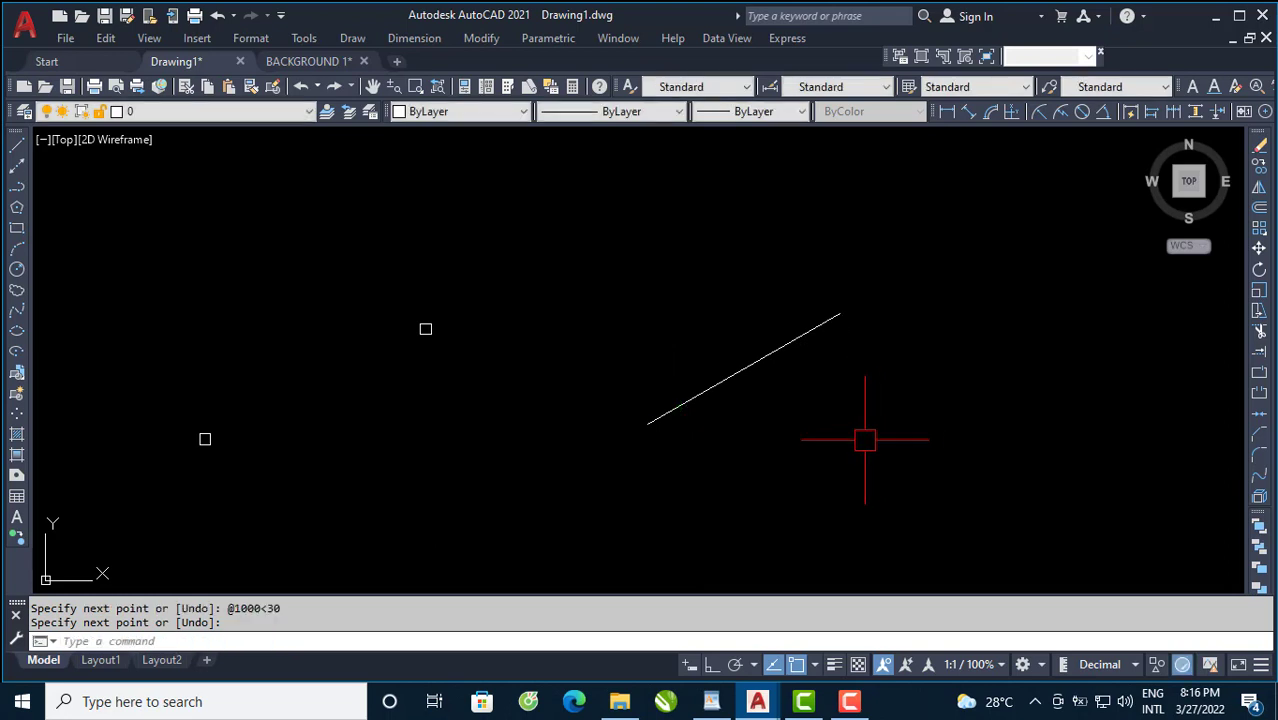
middle_click_drag(700, 415, 656, 394)
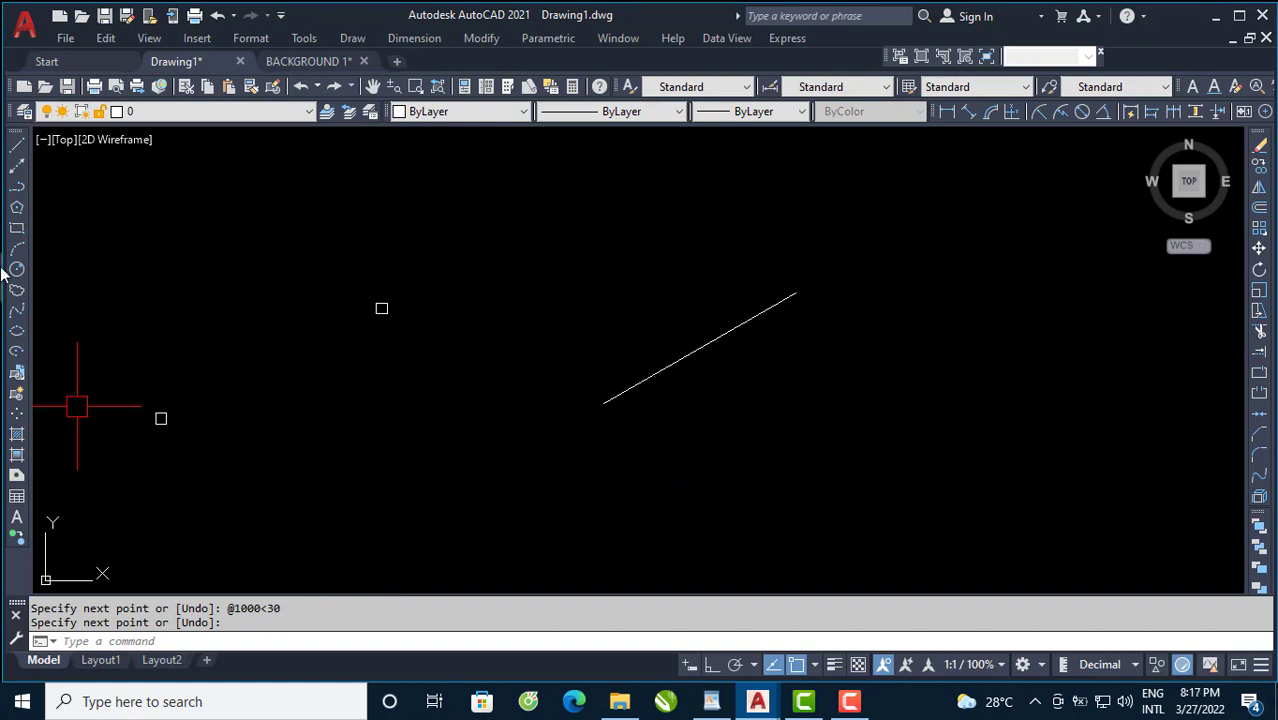
left_click(16, 228)
middle_click_drag(692, 334, 428, 394)
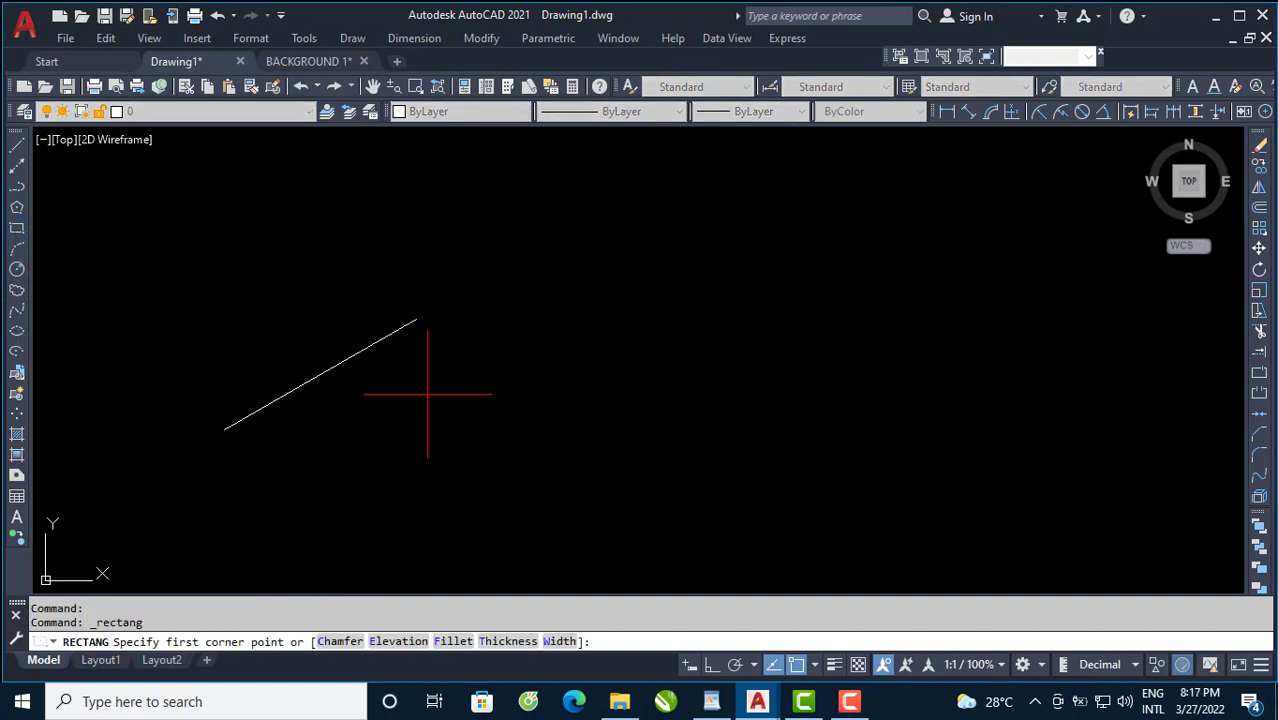
left_click(596, 466)
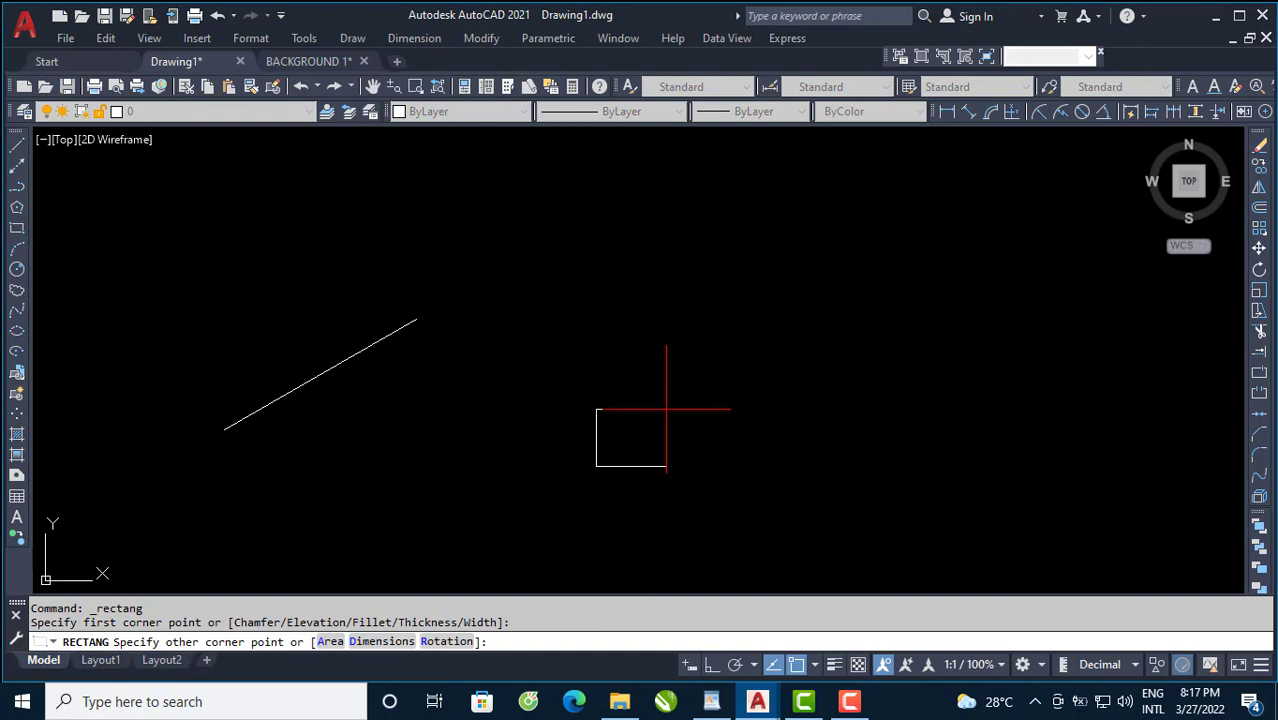
type("@")
type("15")
type("00<")
type("3")
type("0")
key("Return")
Draw a diagonal line from the rectangle's lower-left to upper-right corner.
type("l")
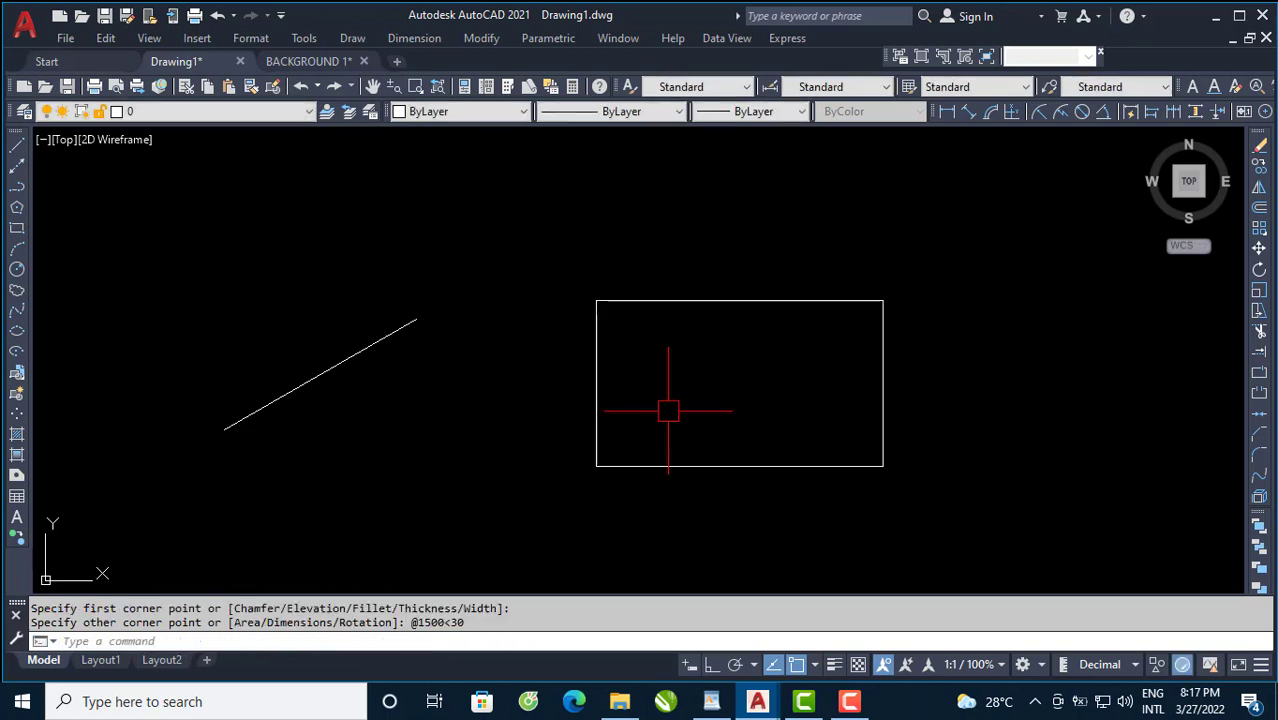
key("Return")
left_click(596, 465)
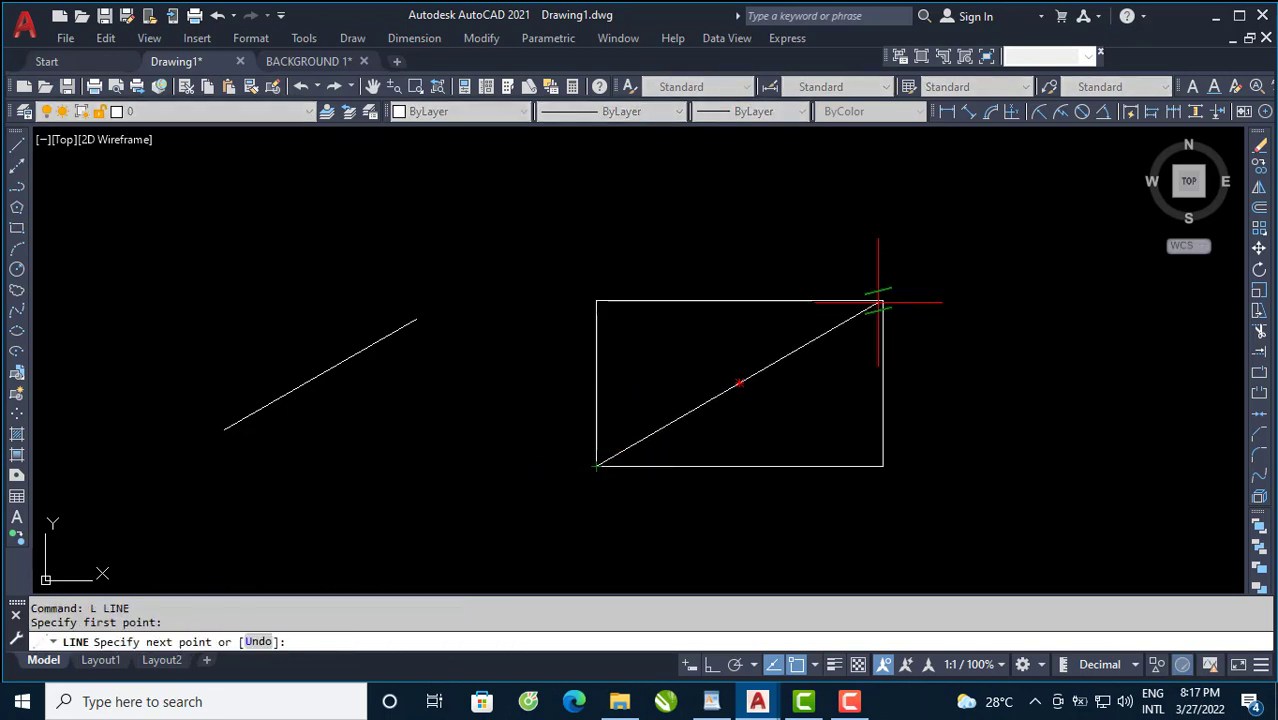
left_click(882, 301)
key("Escape")
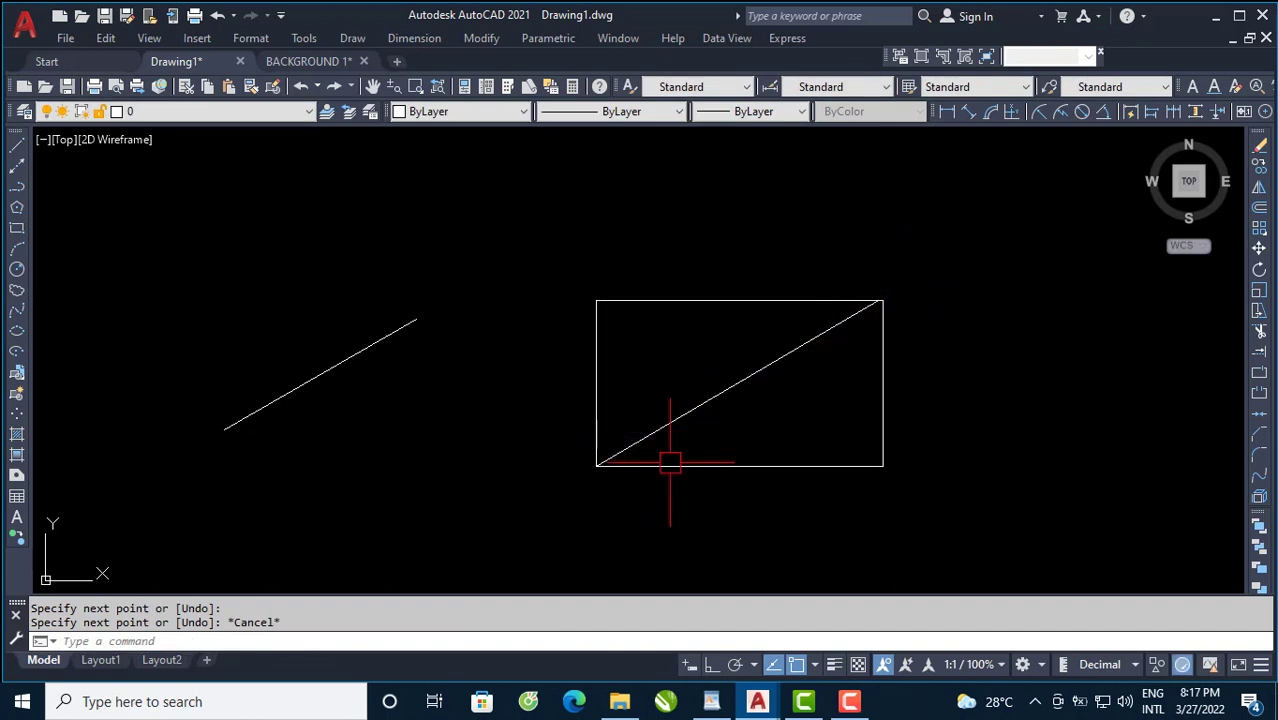
Erase the diagonal line inside the rectangle.
left_click(682, 434)
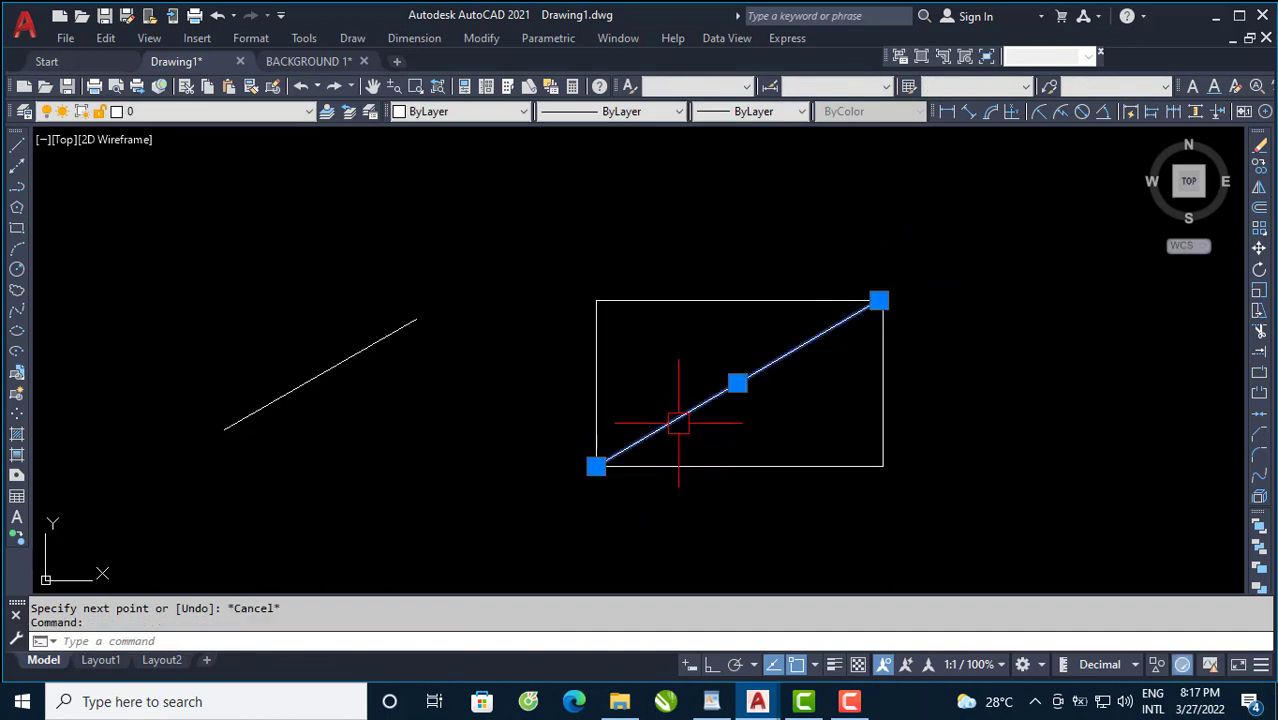
key("Escape")
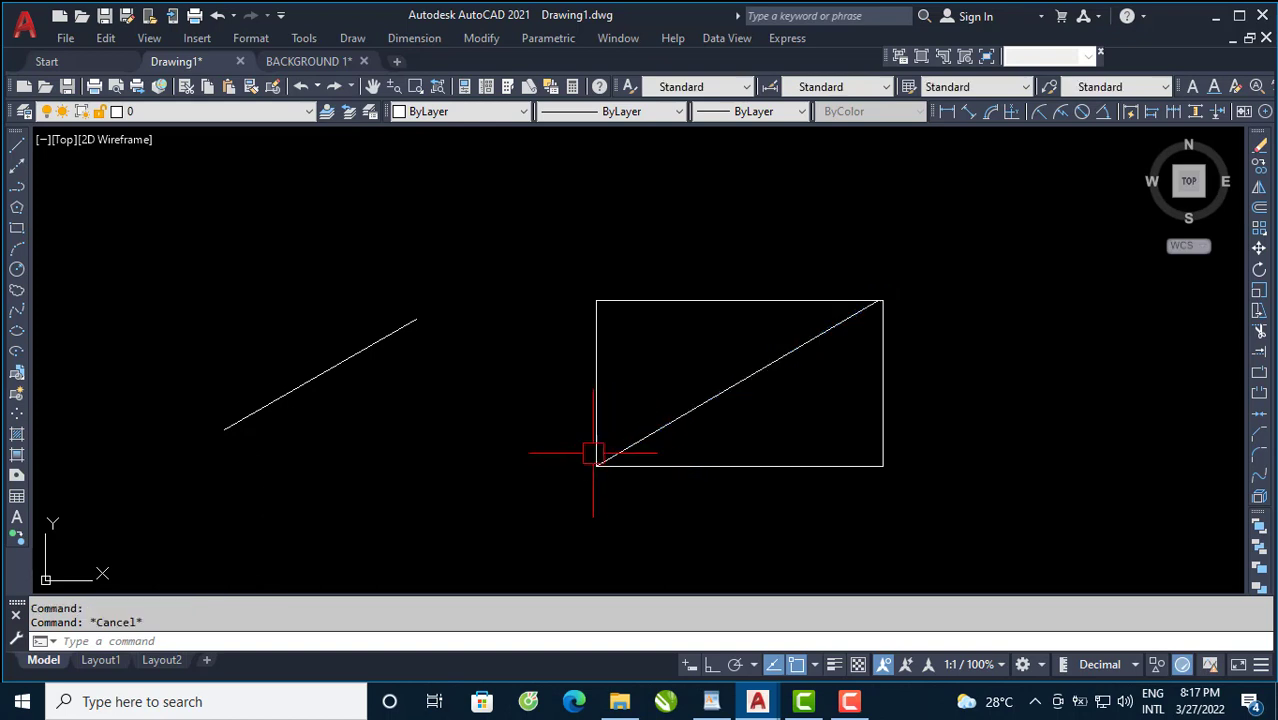
left_click(672, 422)
type("e")
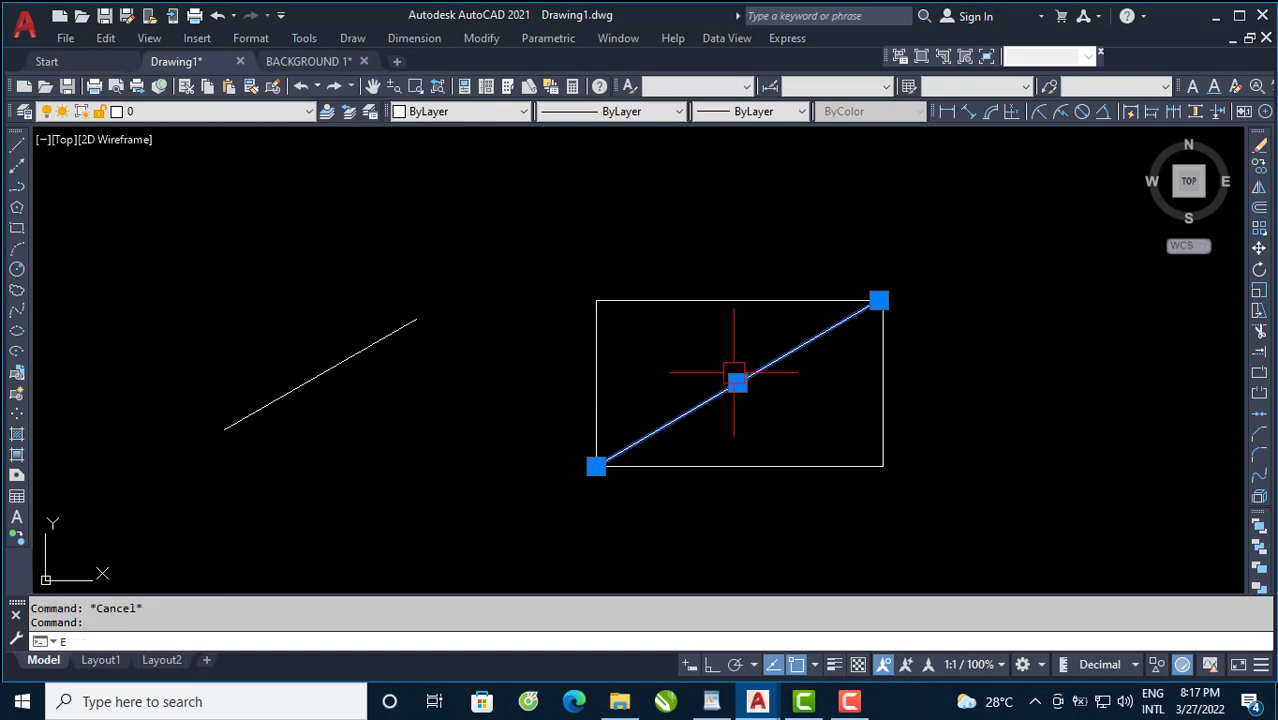
key("Return")
scroll(642, 377, "down", 2)
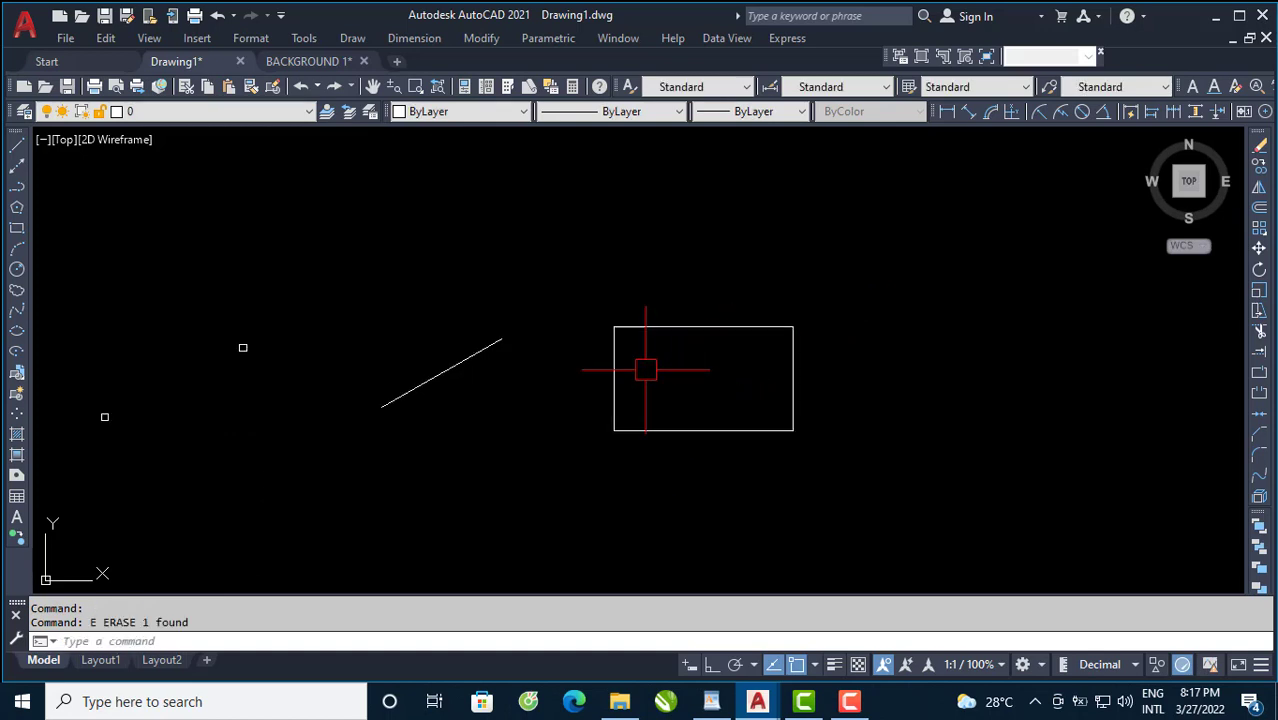
middle_click_drag(571, 384, 533, 392)
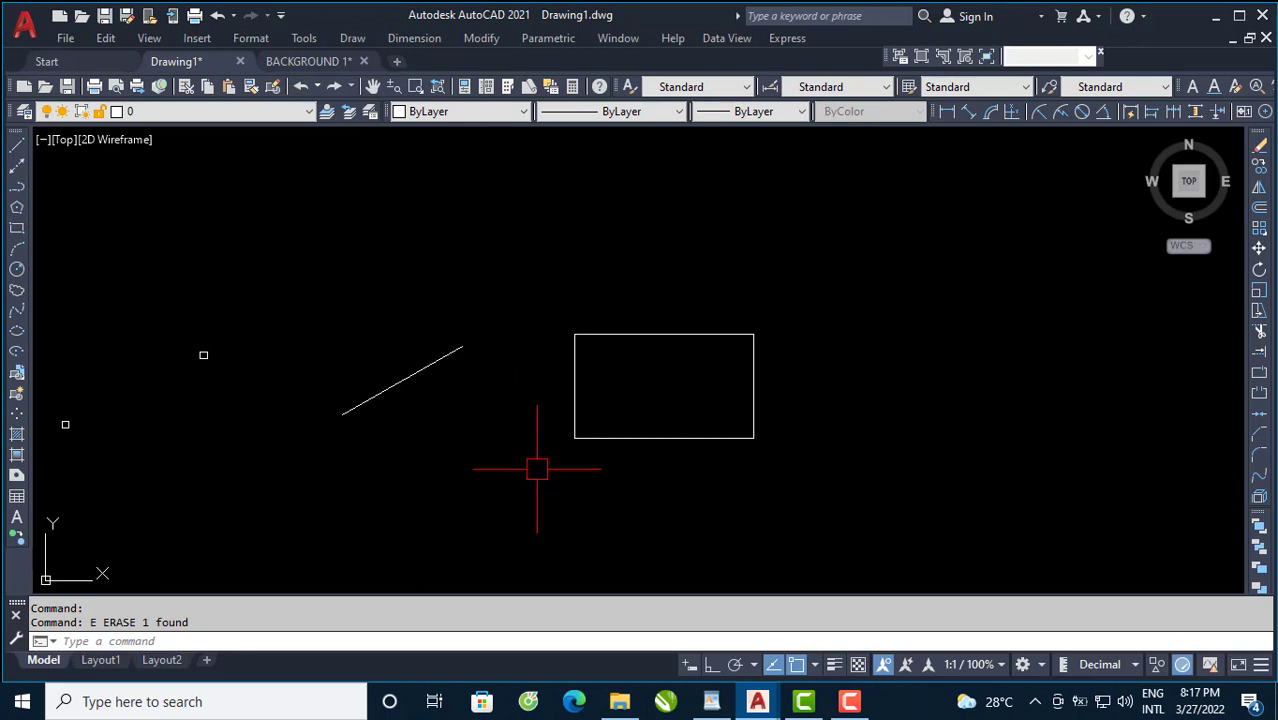
type("@")
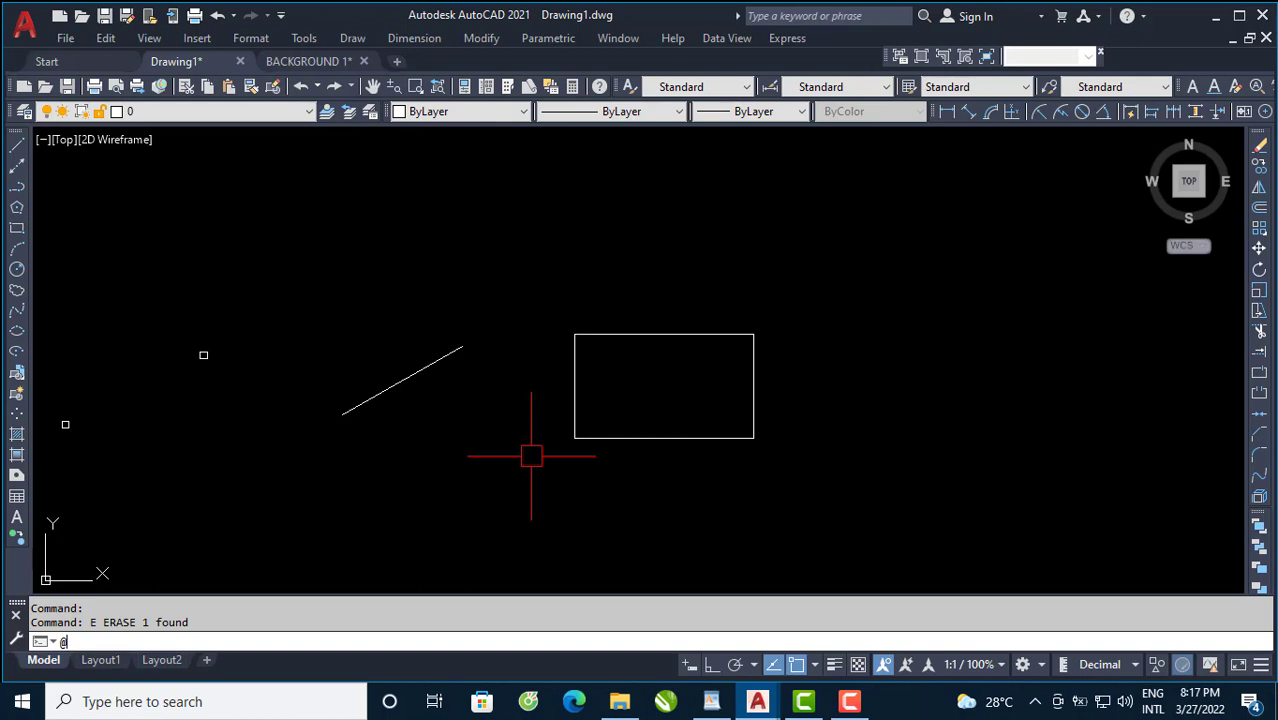
type("1000")
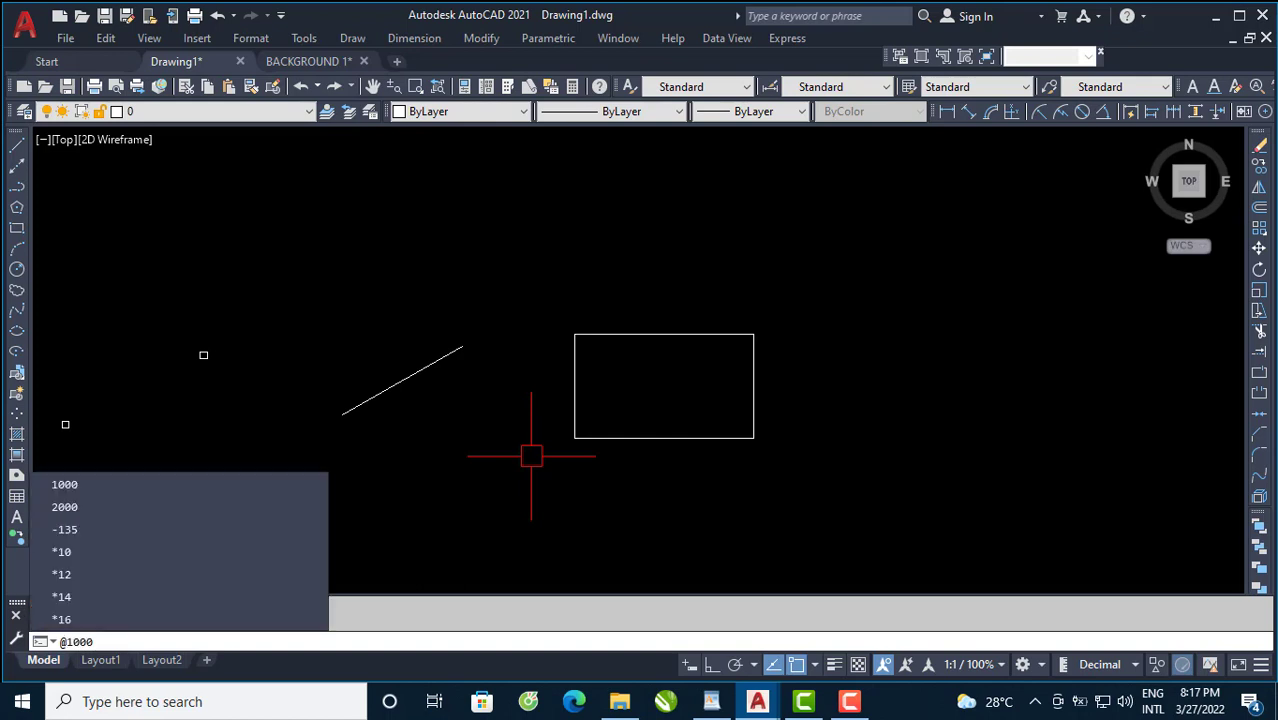
type("<")
key("Escape")
type("l")
key("Return")
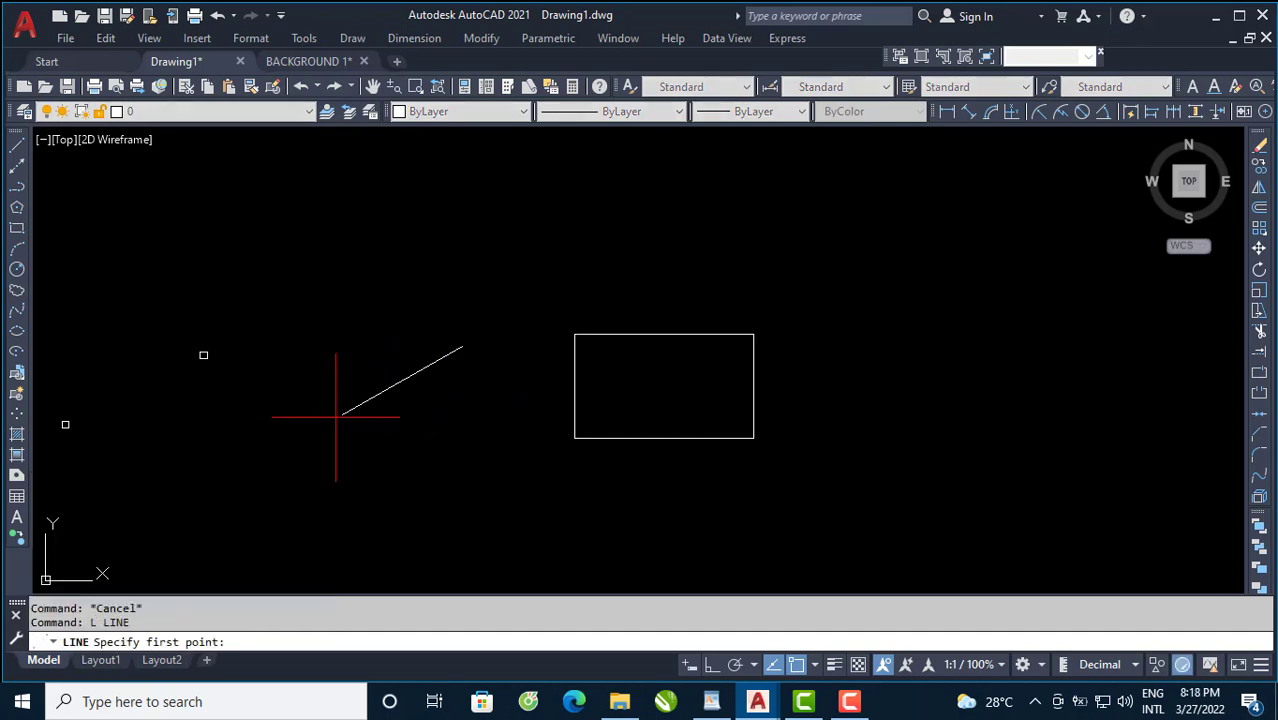
left_click(342, 414)
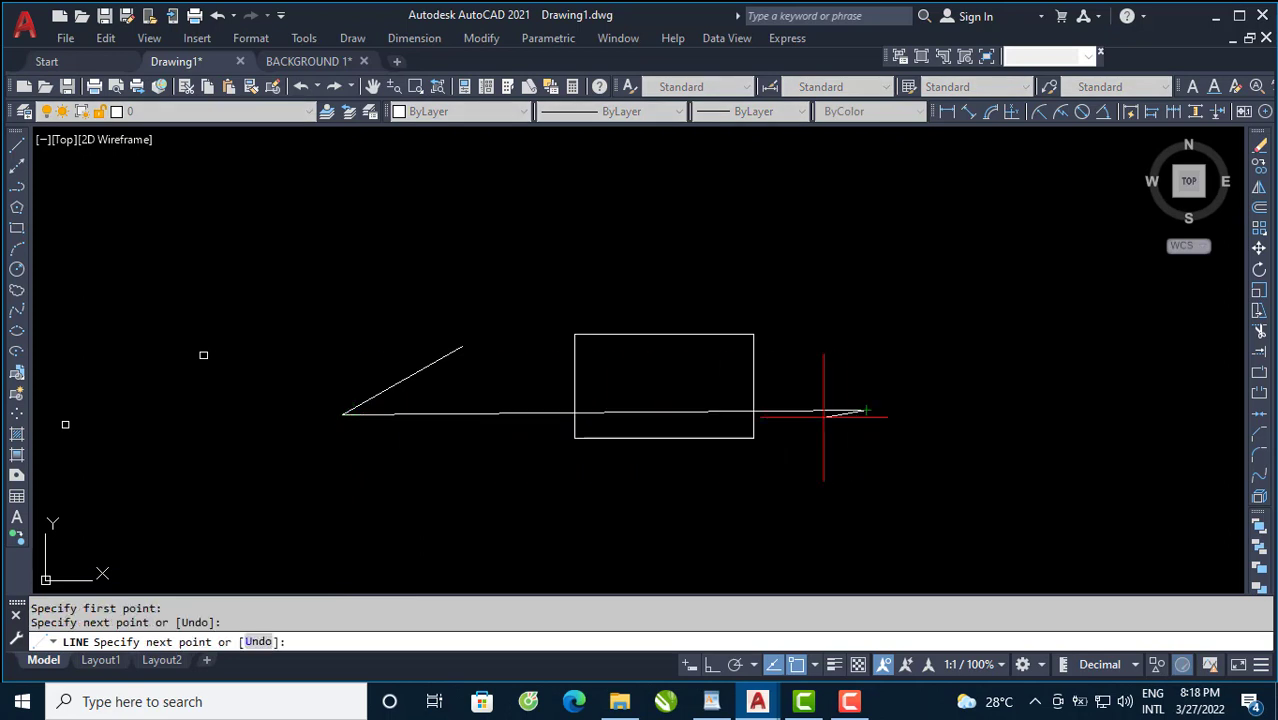
key("Escape")
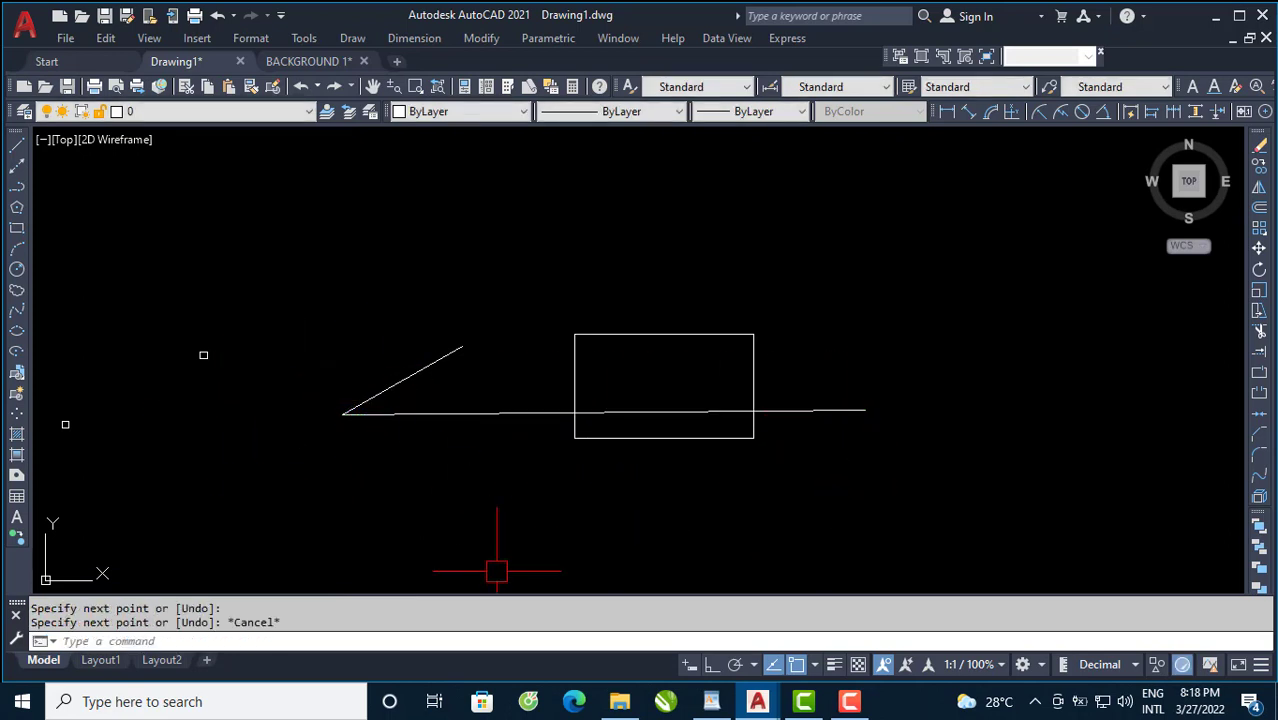
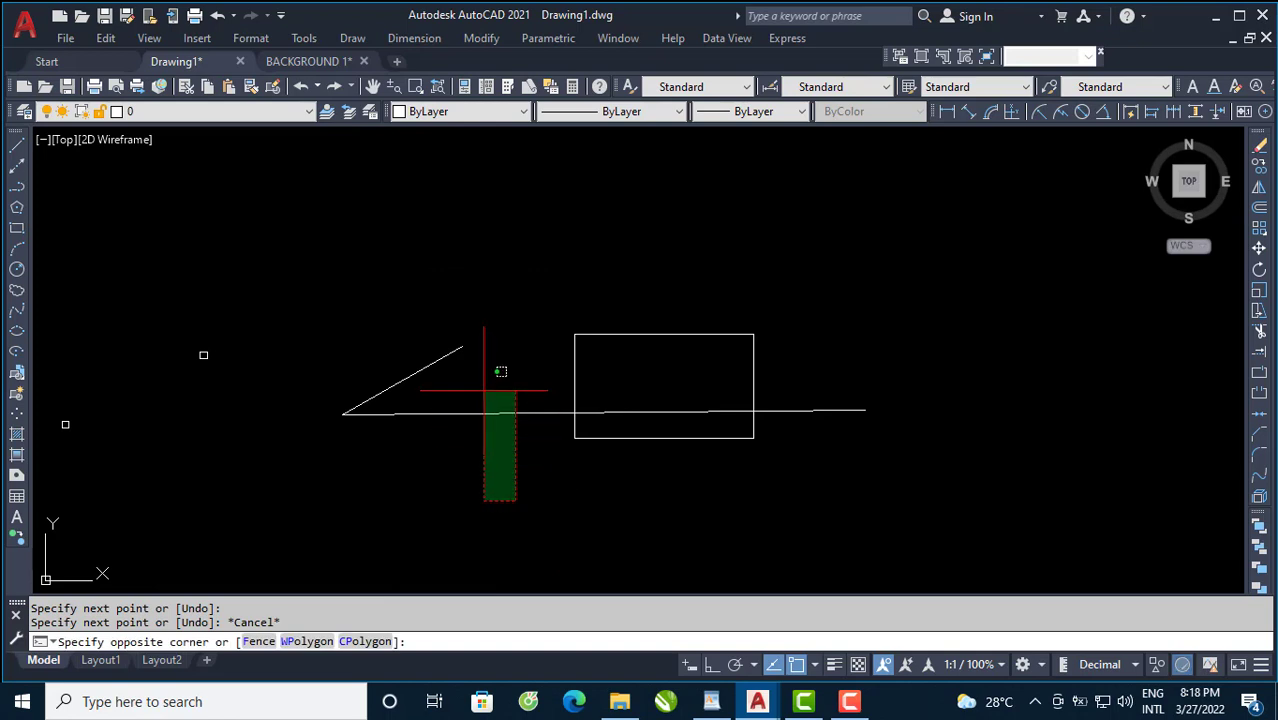
Erase the long horizontal line, leaving the diagonal line and rectangle, and open the status-bar customization list.
left_click(484, 392)
key("Delete")
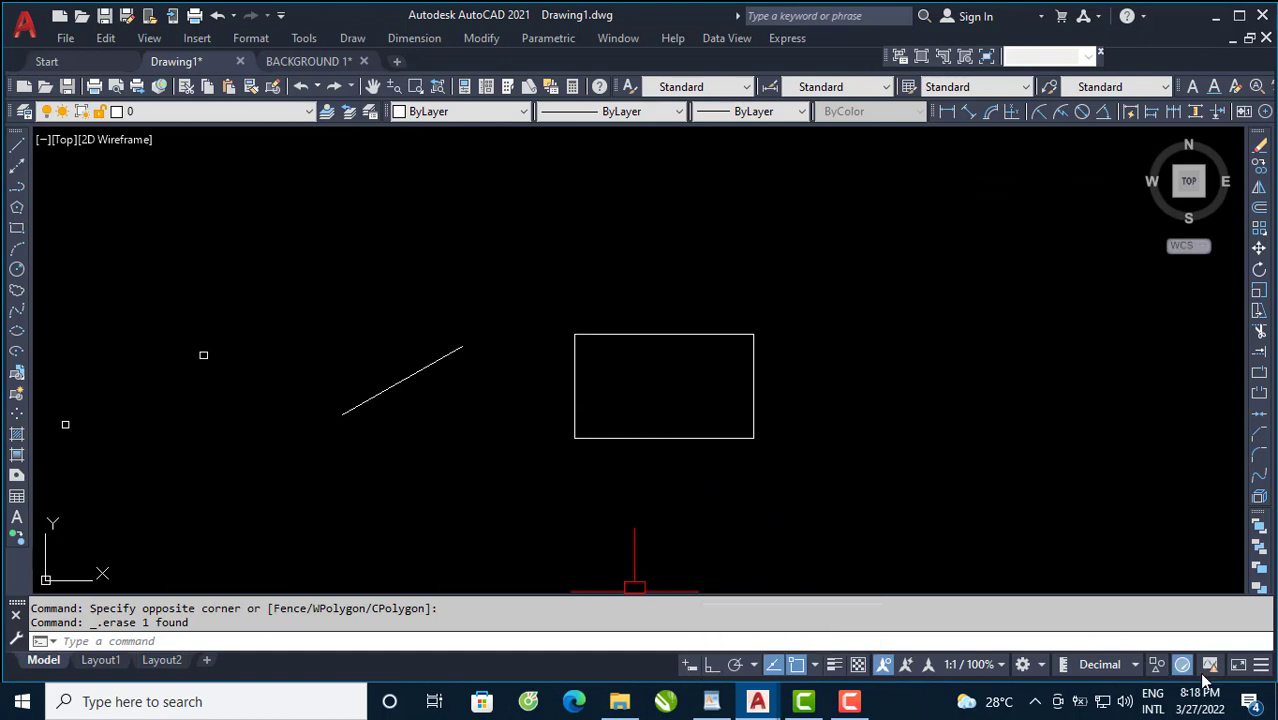
left_click(1261, 666)
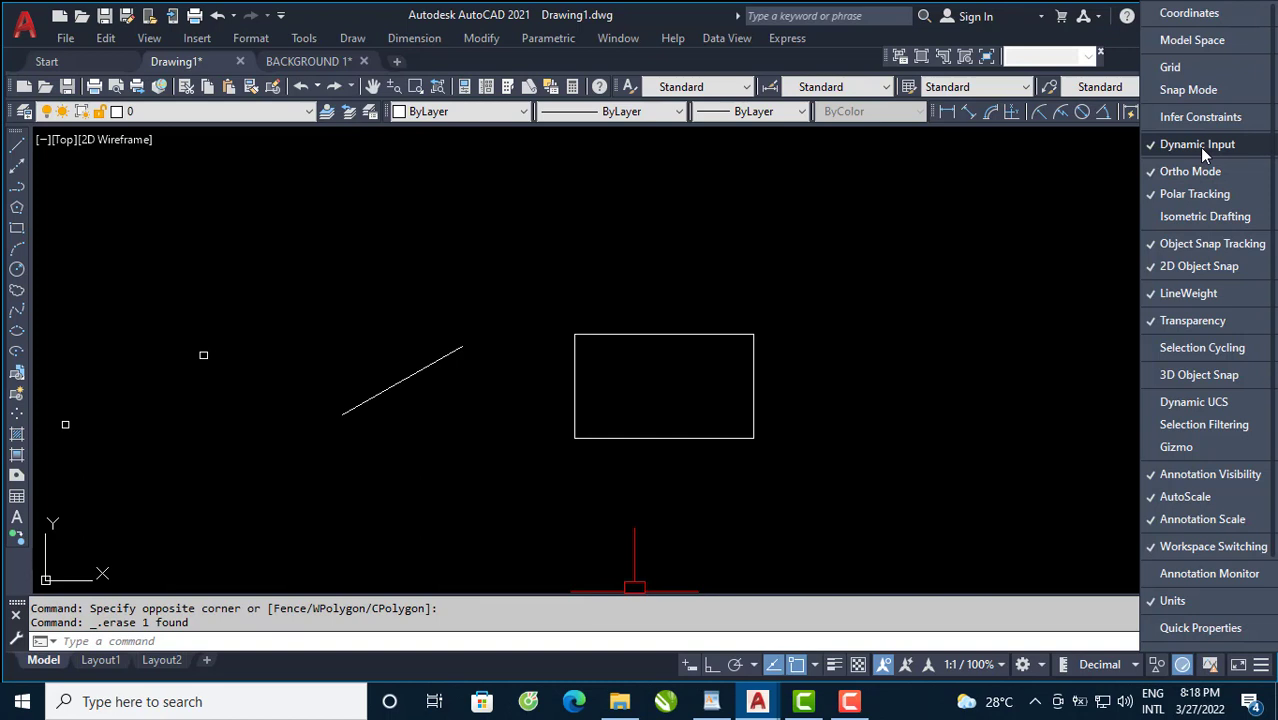
Pan the view left, switch Dynamic Input on, and begin a new line.
left_click(1199, 147)
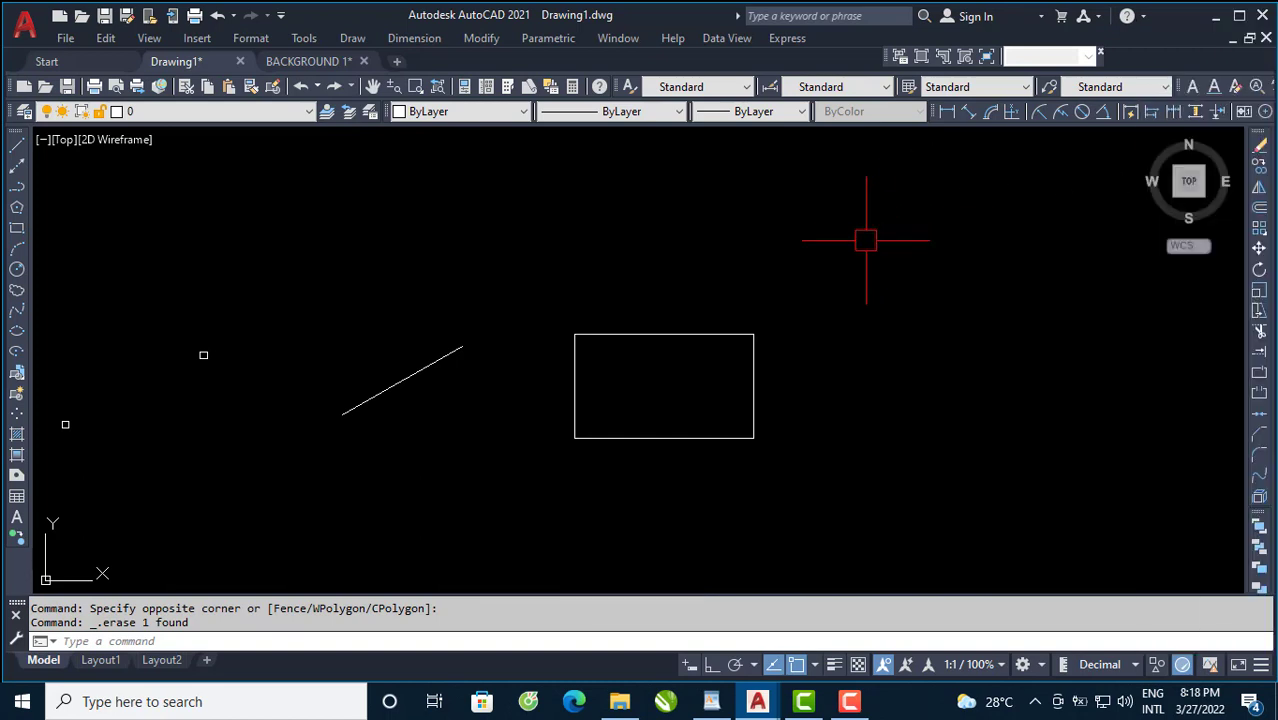
middle_click_drag(866, 240, 697, 245)
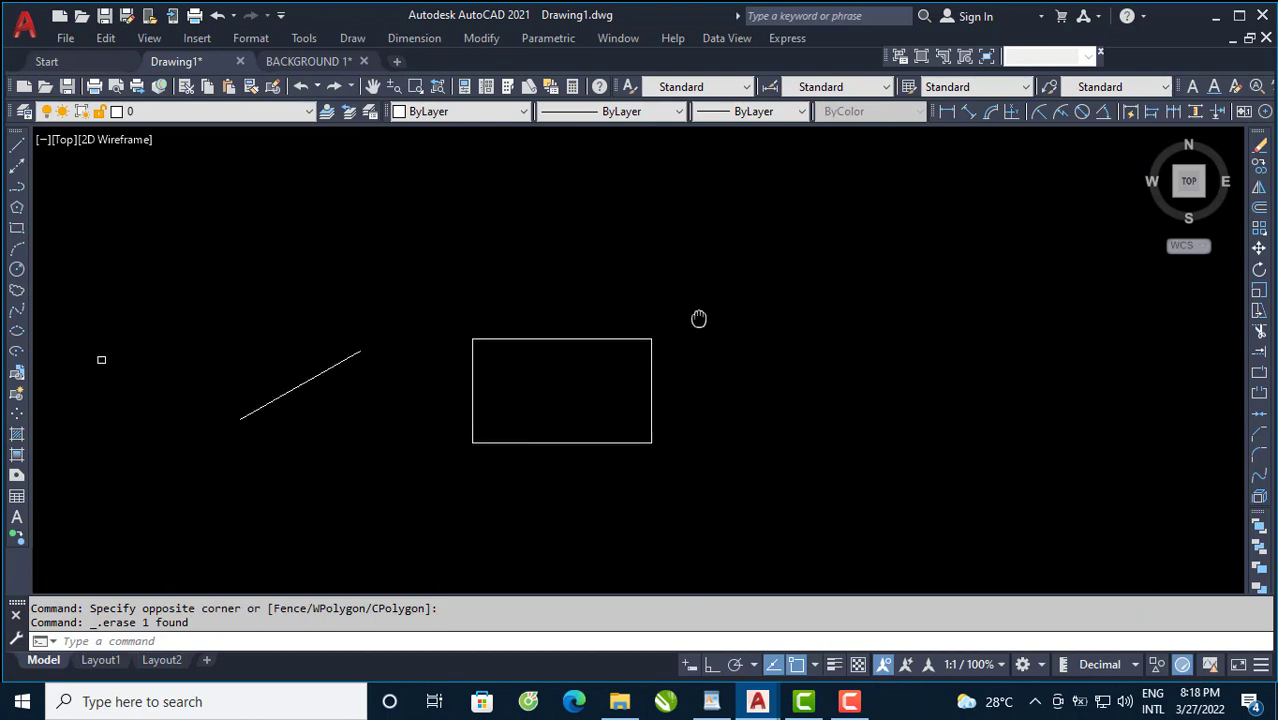
left_click(688, 666)
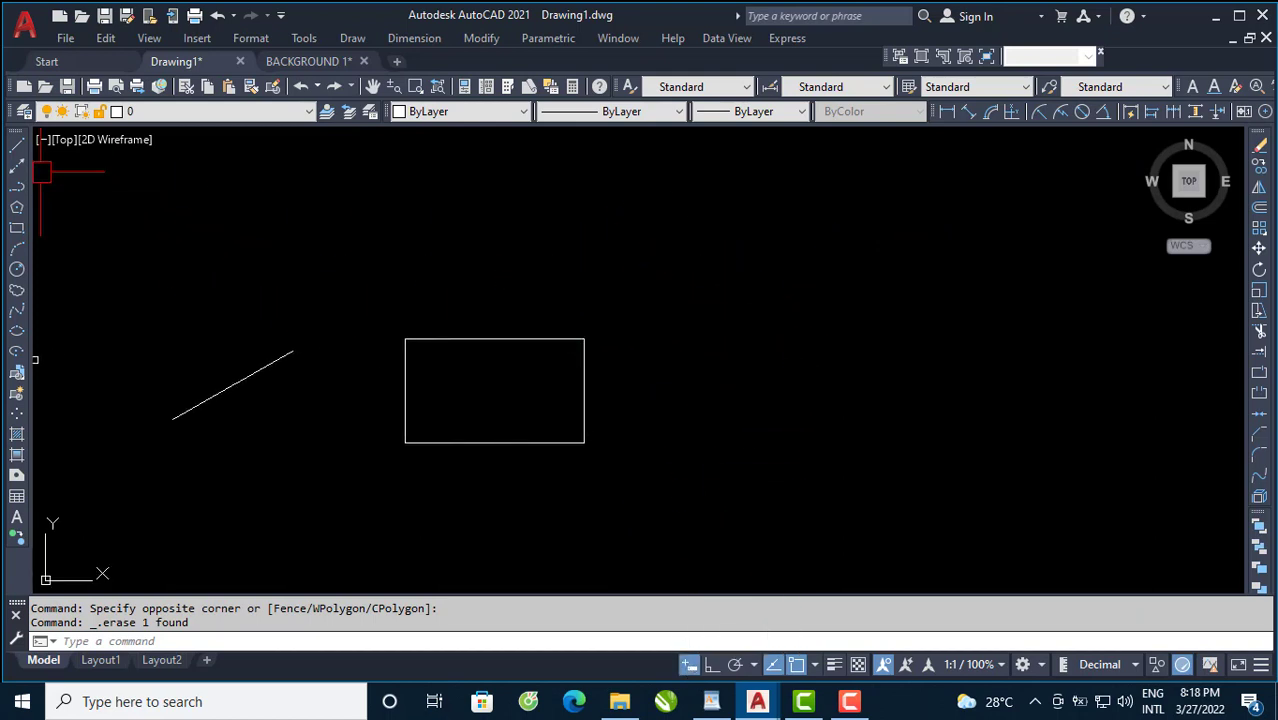
left_click(16, 145)
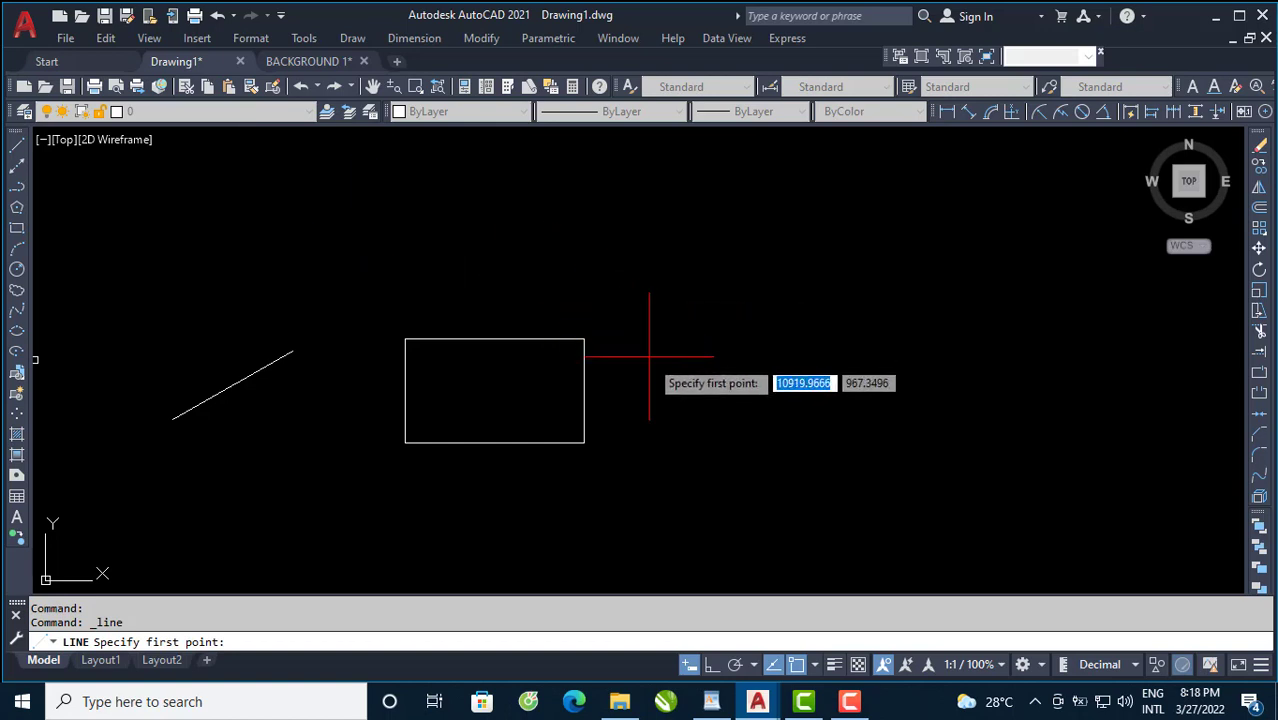
Draw a three-segment zigzag line through four points right of the rectangle.
left_click(682, 418)
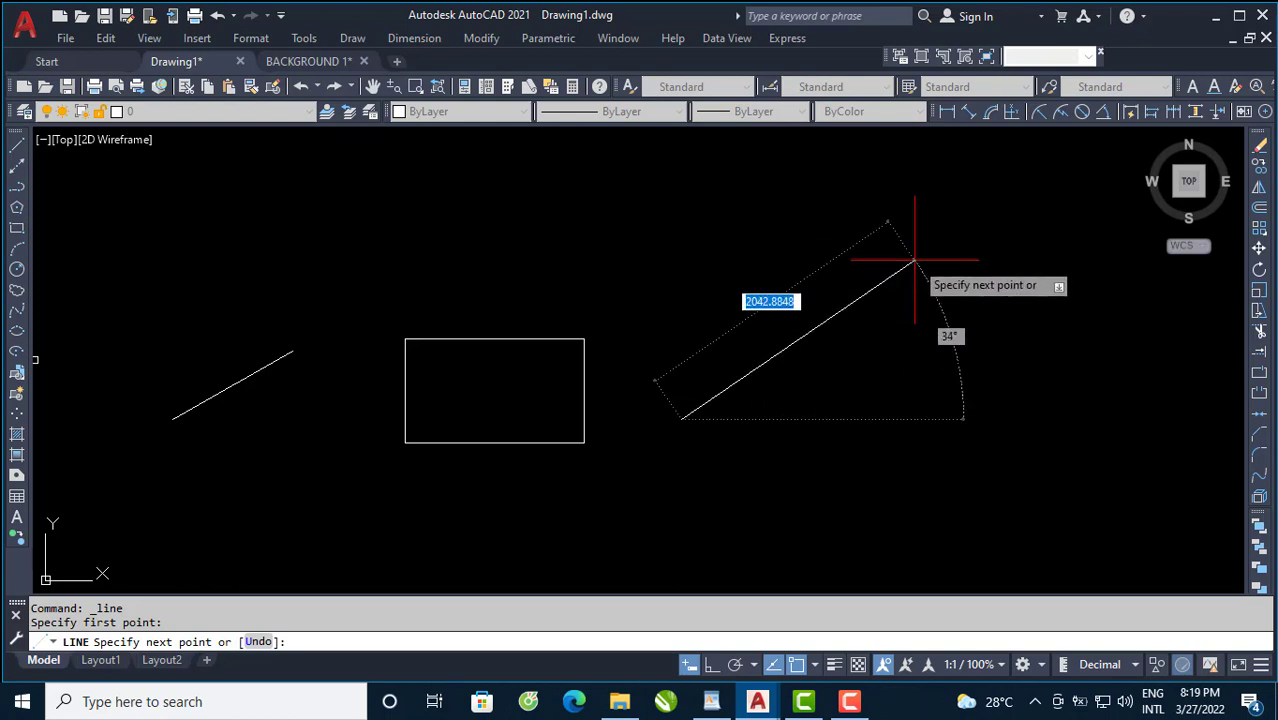
left_click(914, 261)
left_click(1088, 432)
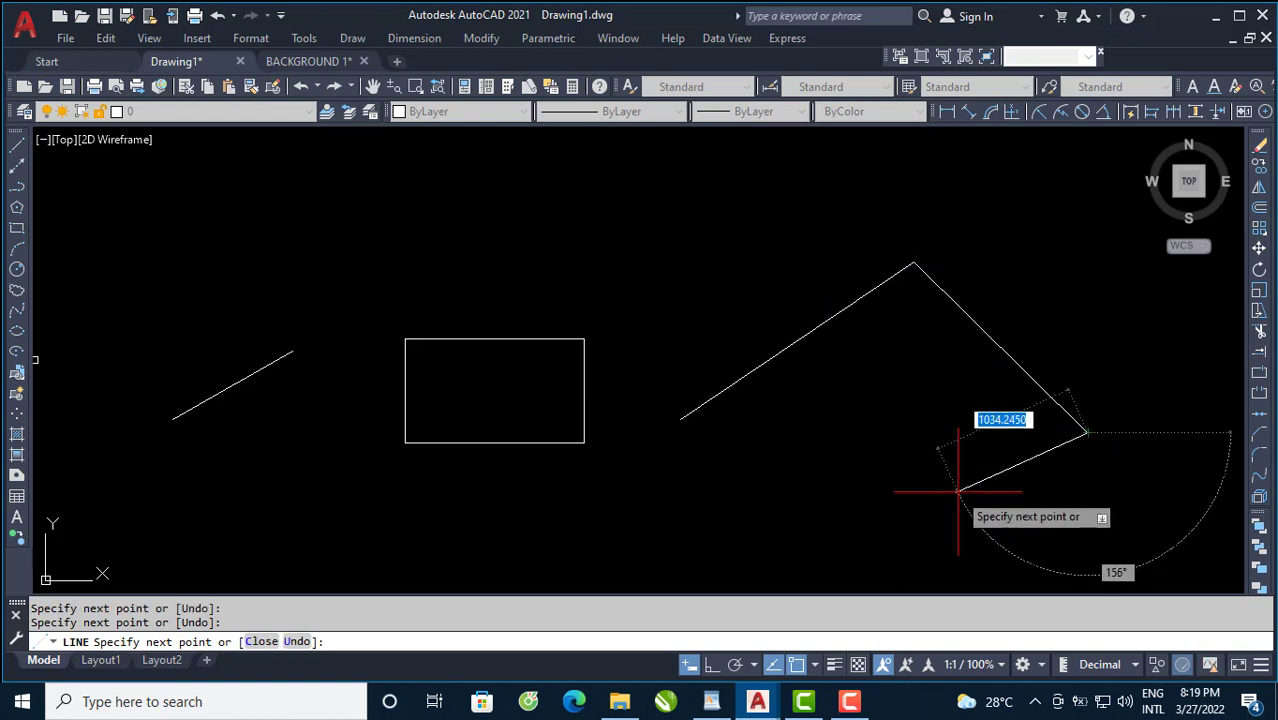
left_click(958, 491)
middle_click_drag(842, 508, 617, 468)
key("Escape")
Cancel the mistyped FGDF command and pan the drawing left to clear space.
middle_click_drag(713, 322, 377, 365)
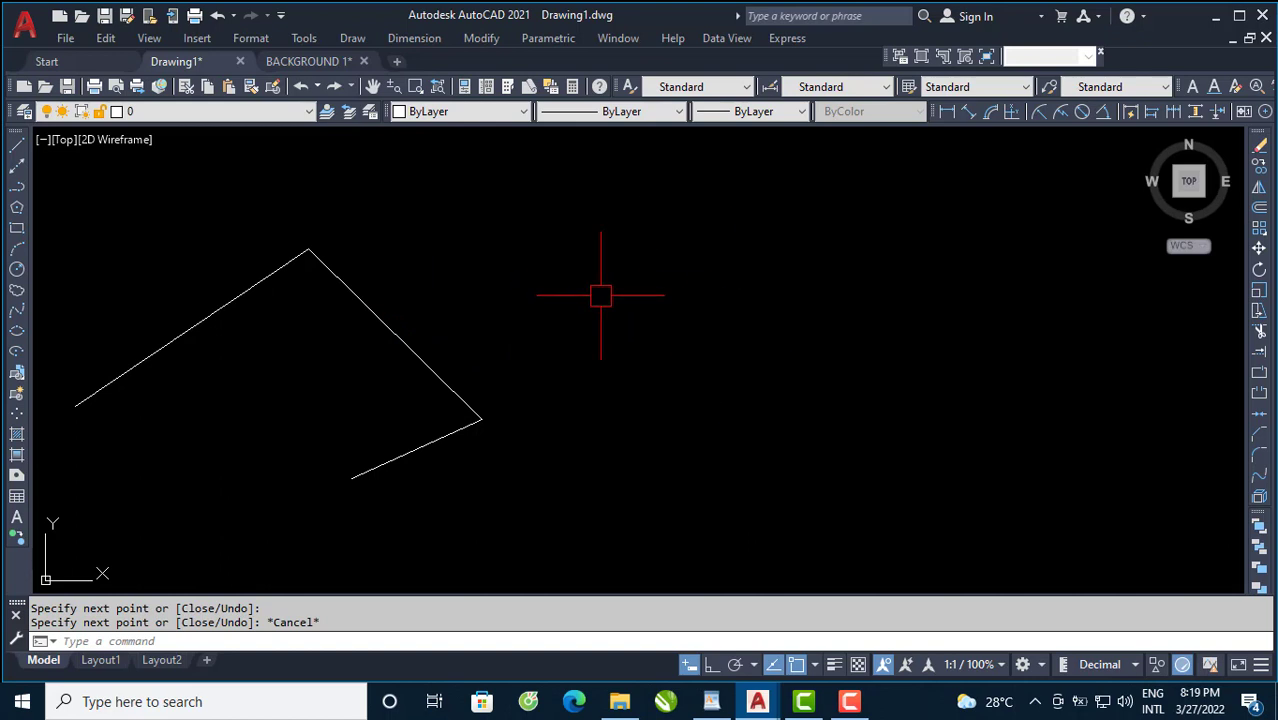
type("FGDF")
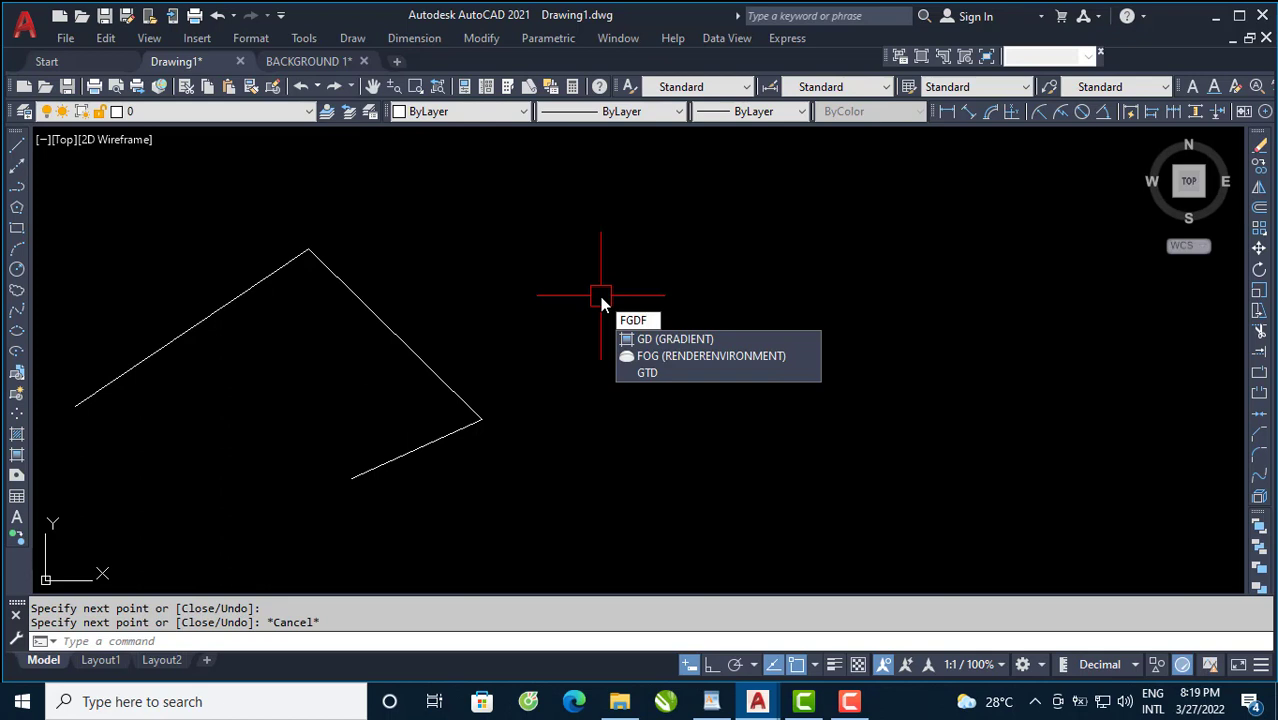
key("Escape")
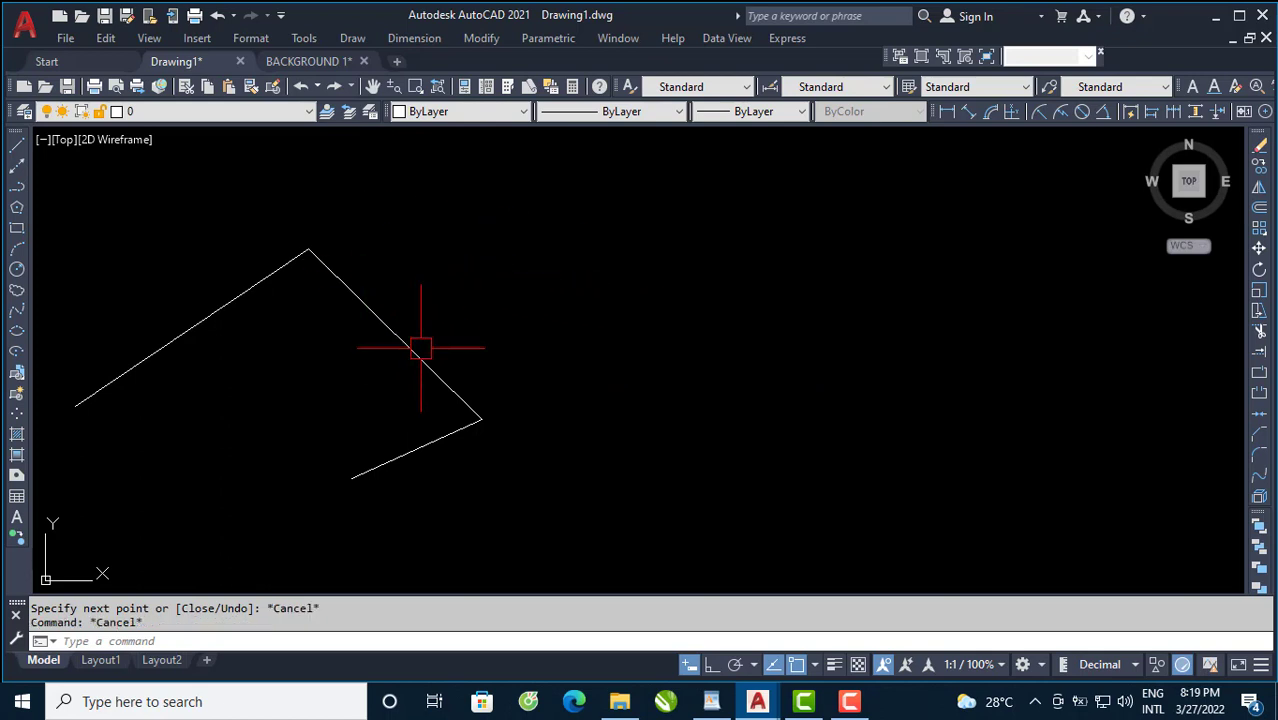
middle_click_drag(437, 351, 173, 363)
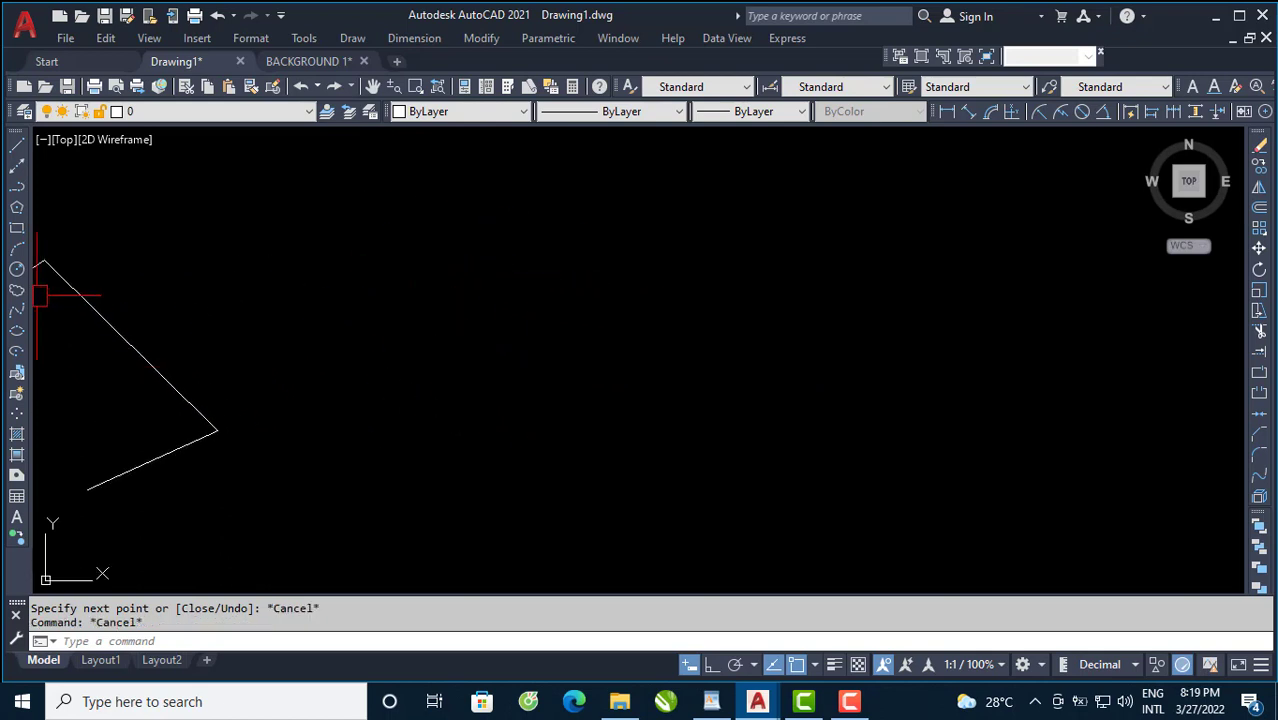
Draw a 1000 × 1000 square with RECTANG from a picked corner using typed width and height.
left_click(16, 228)
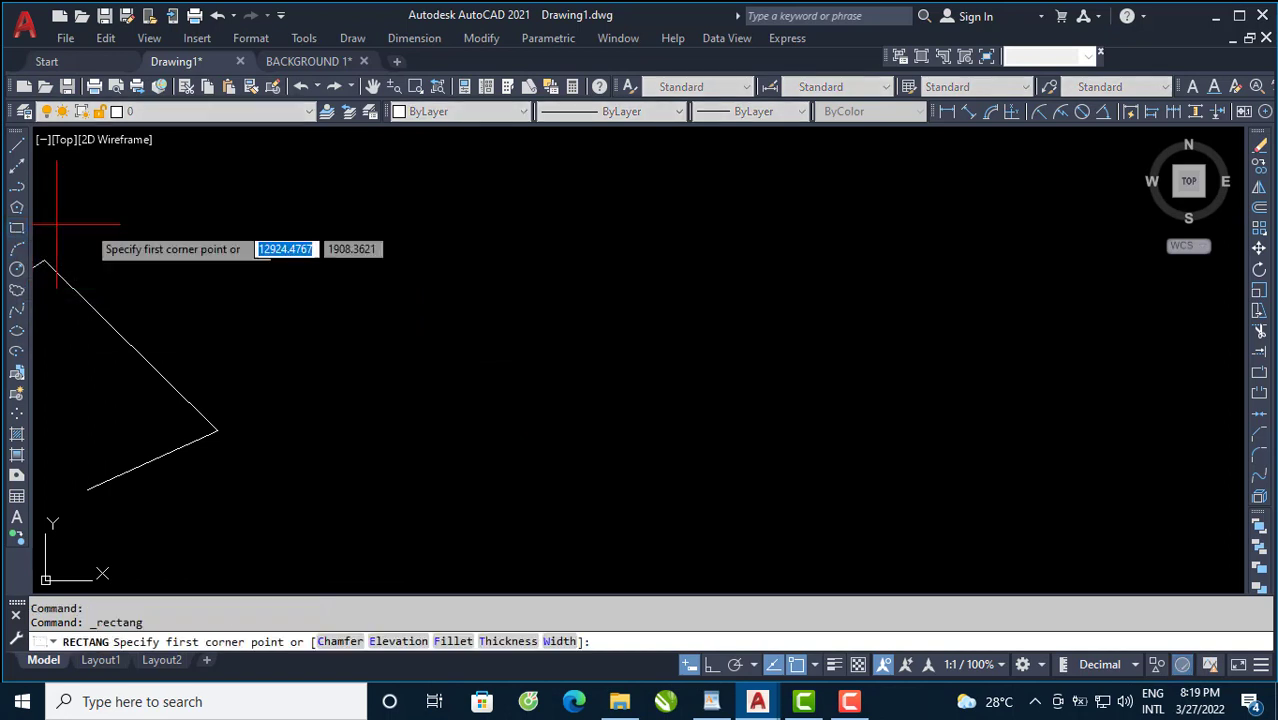
left_click(476, 433)
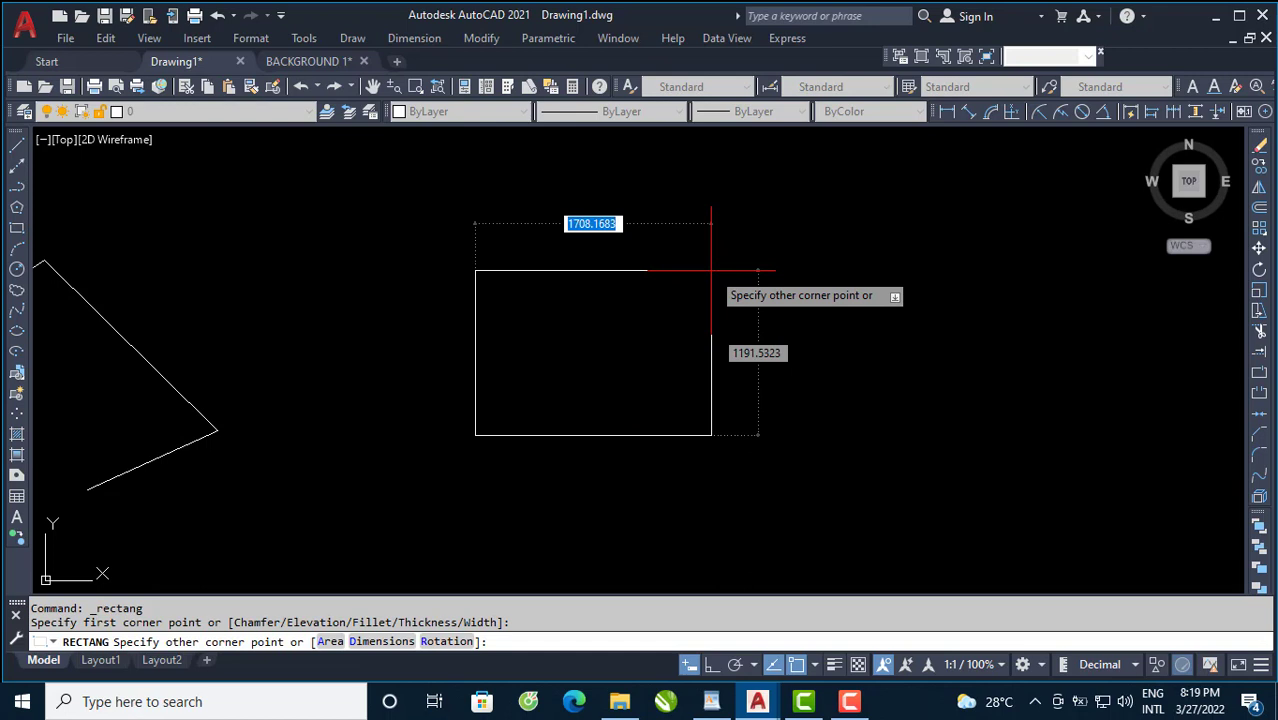
type("1000")
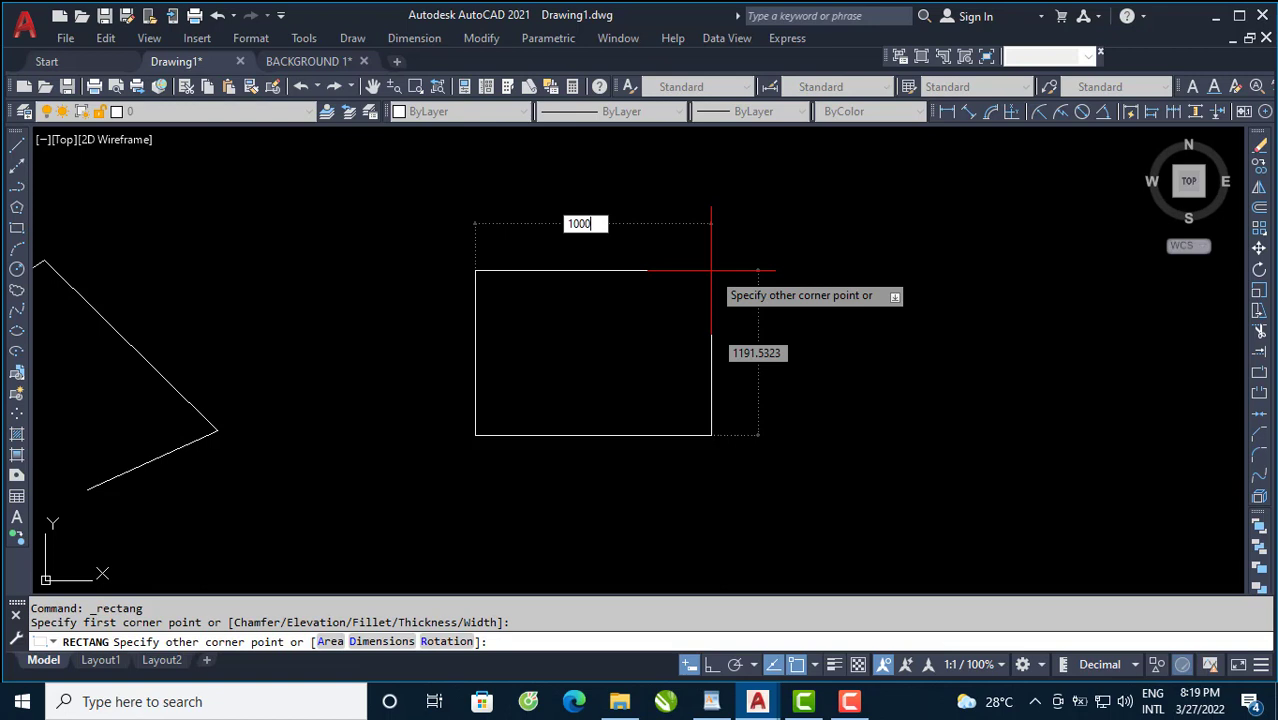
key("Tab")
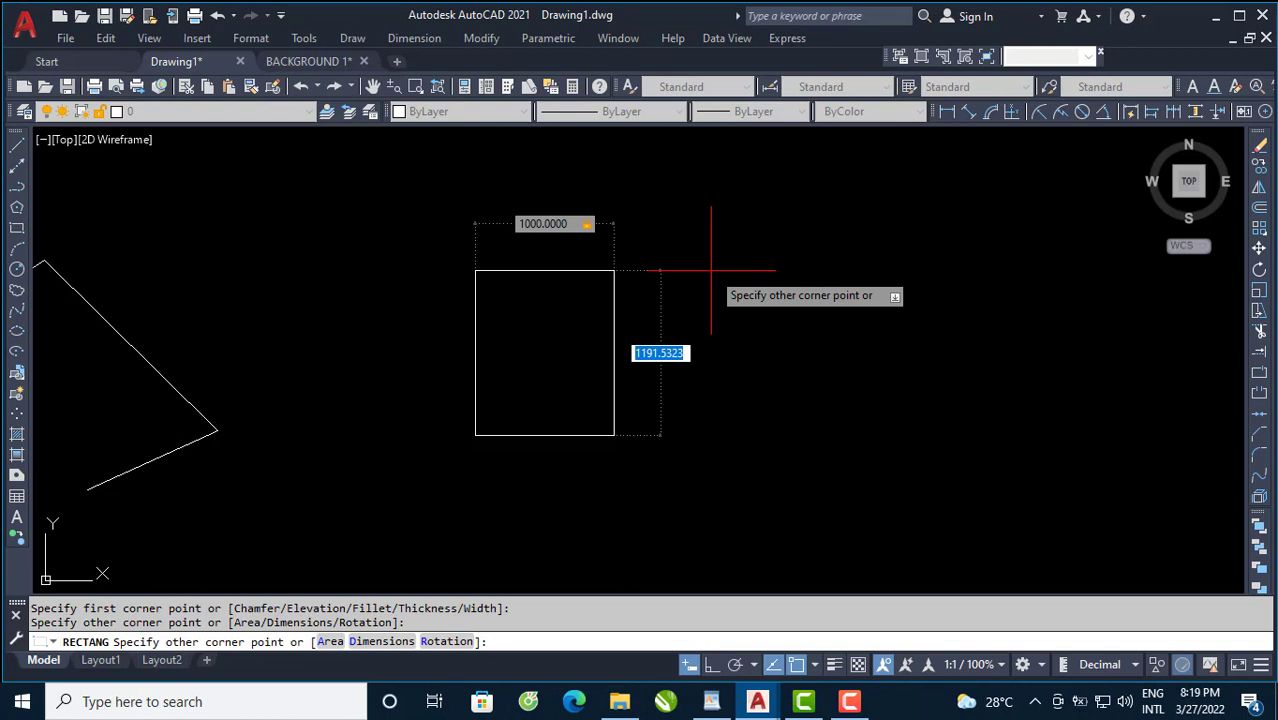
type("1000")
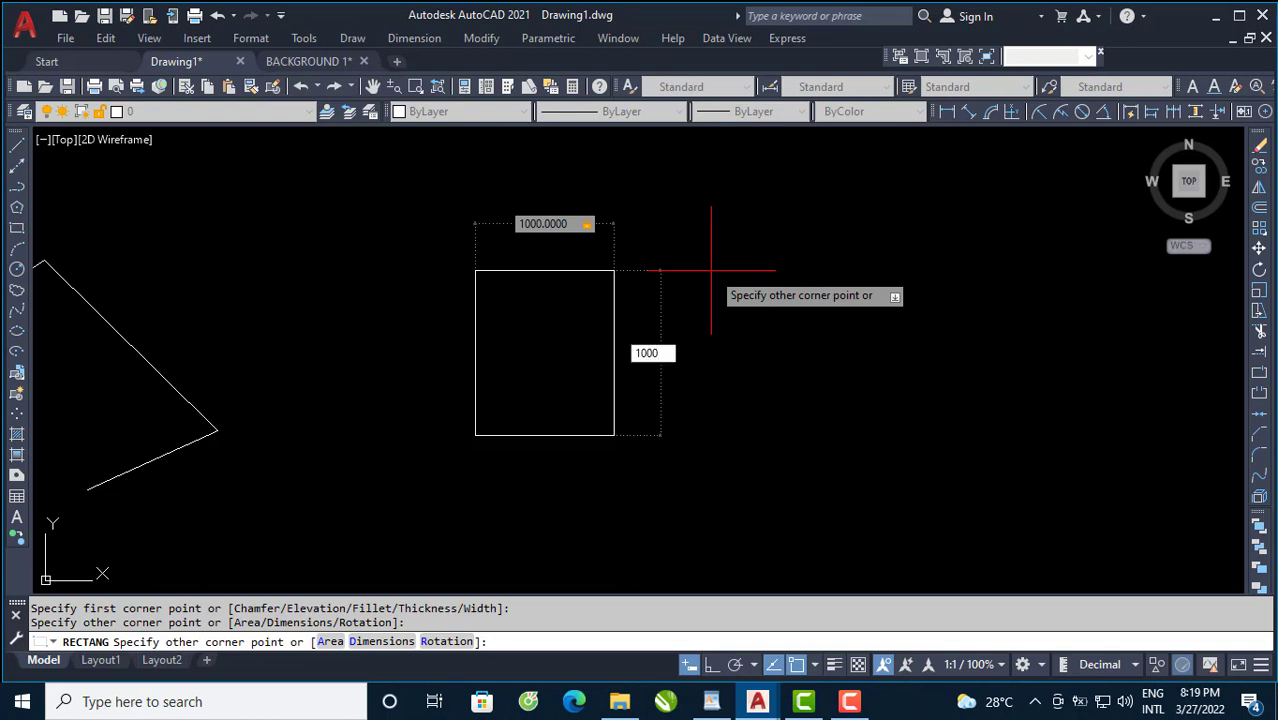
key("Return")
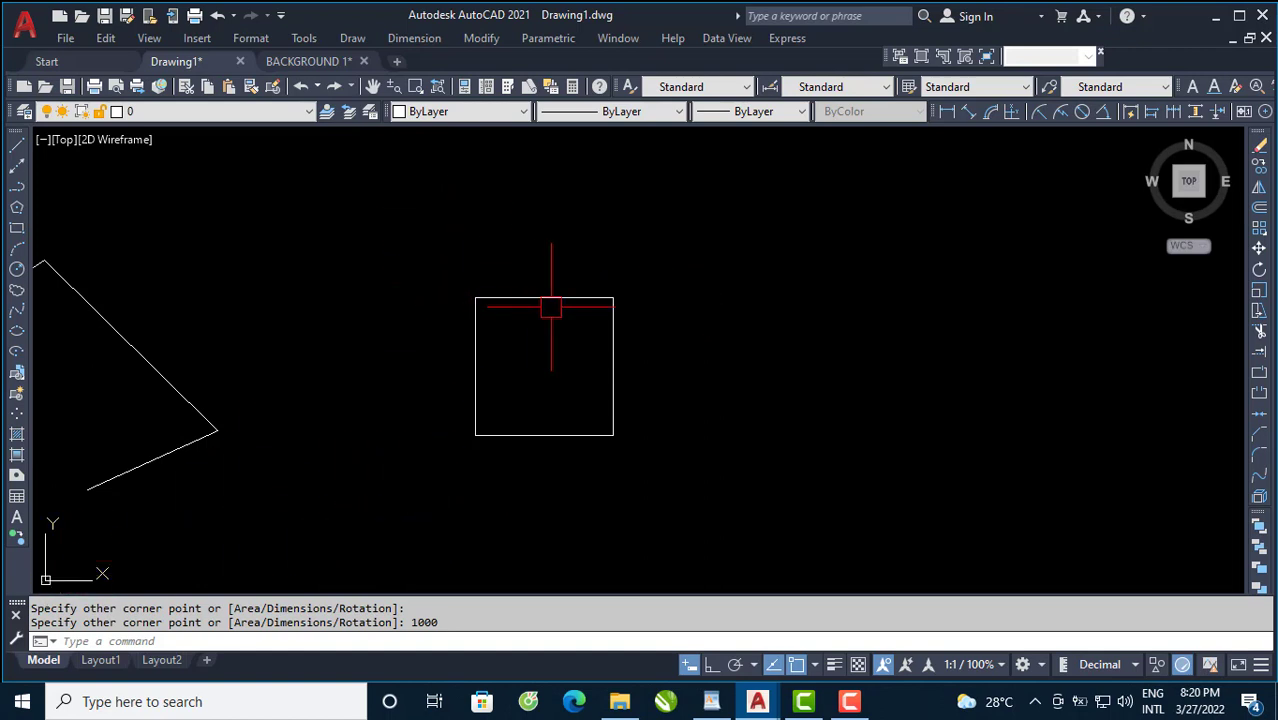
middle_click_drag(662, 334, 448, 357)
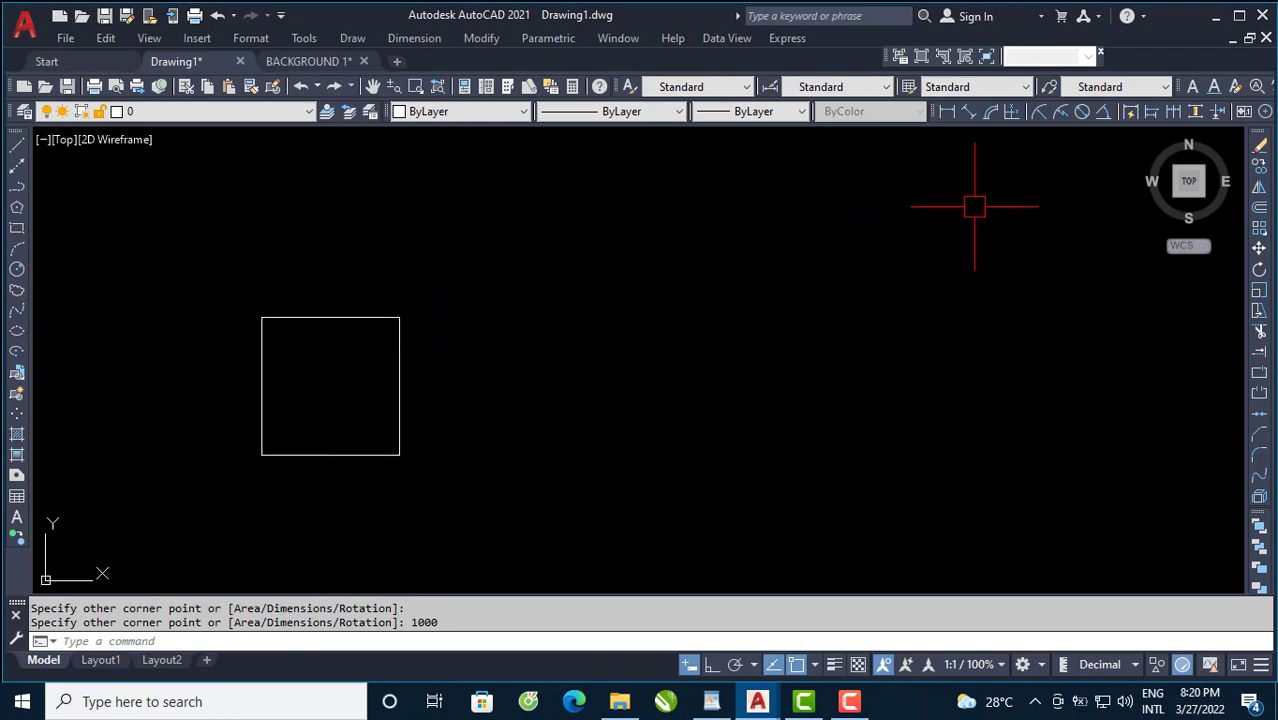
Start COPY and window-select the small square.
scroll(540, 422, "down", 4)
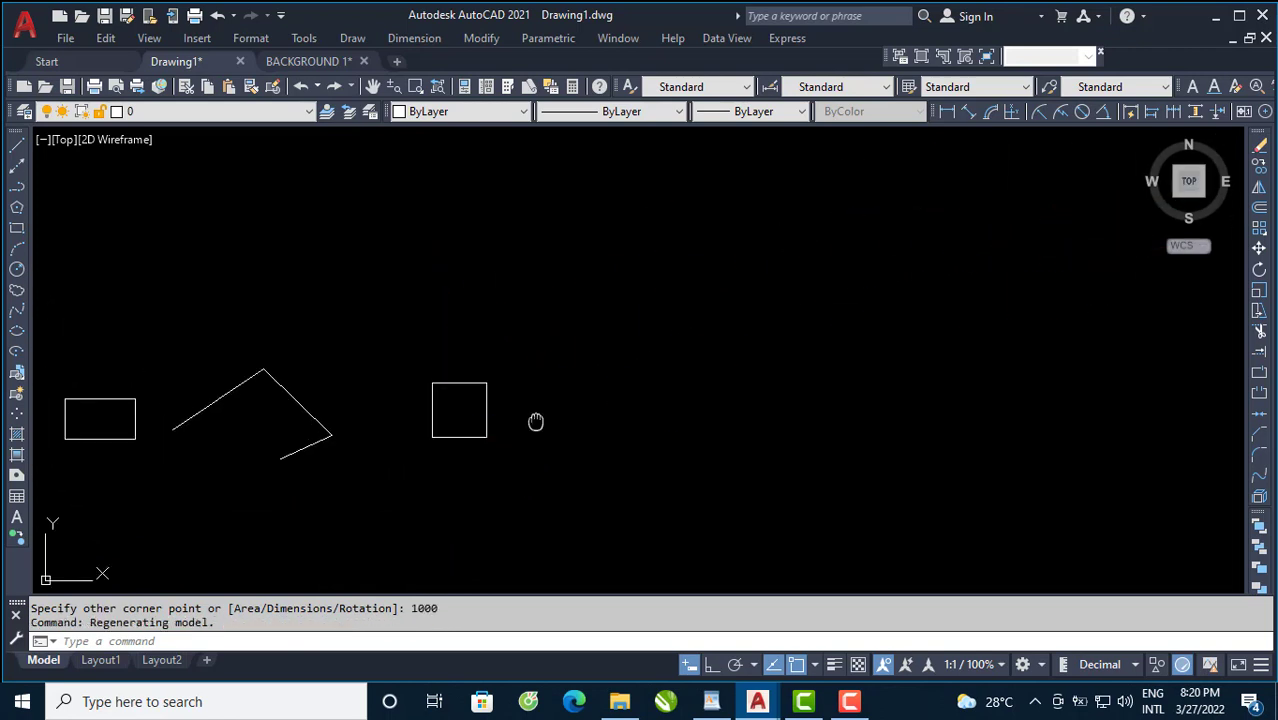
middle_click_drag(536, 422, 482, 448)
left_click(1259, 166)
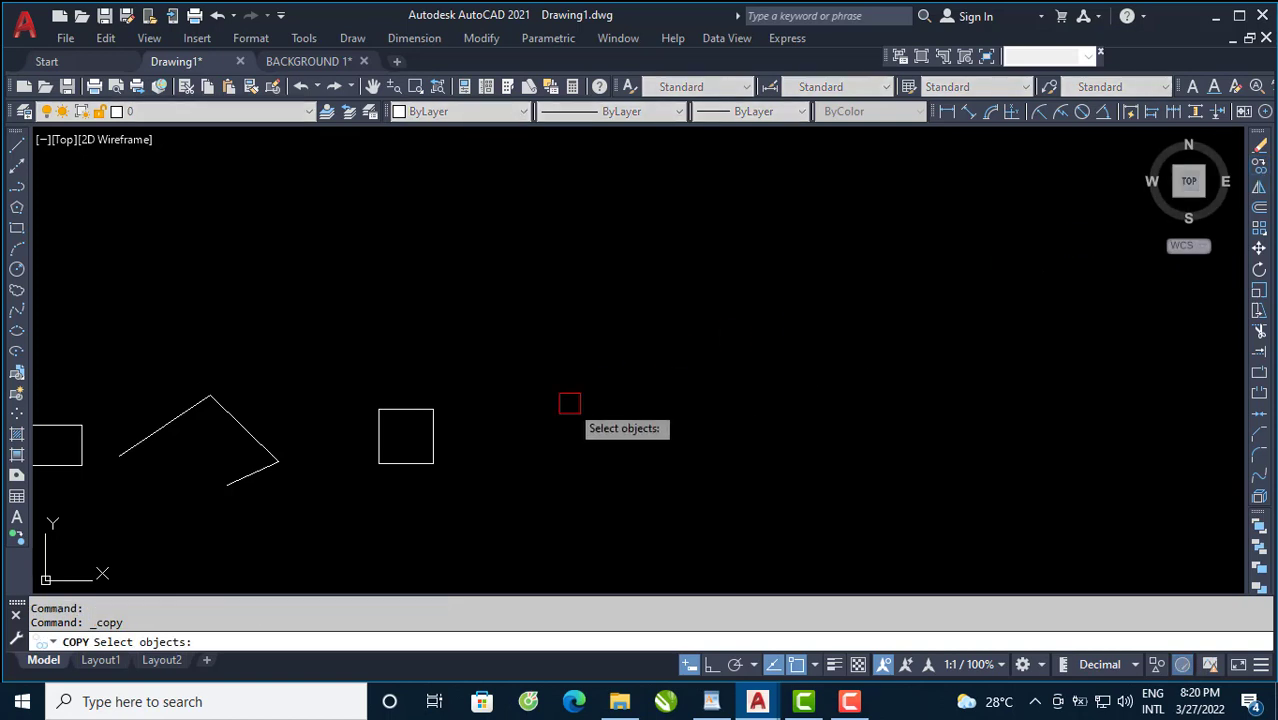
left_click(496, 398)
left_click(346, 488)
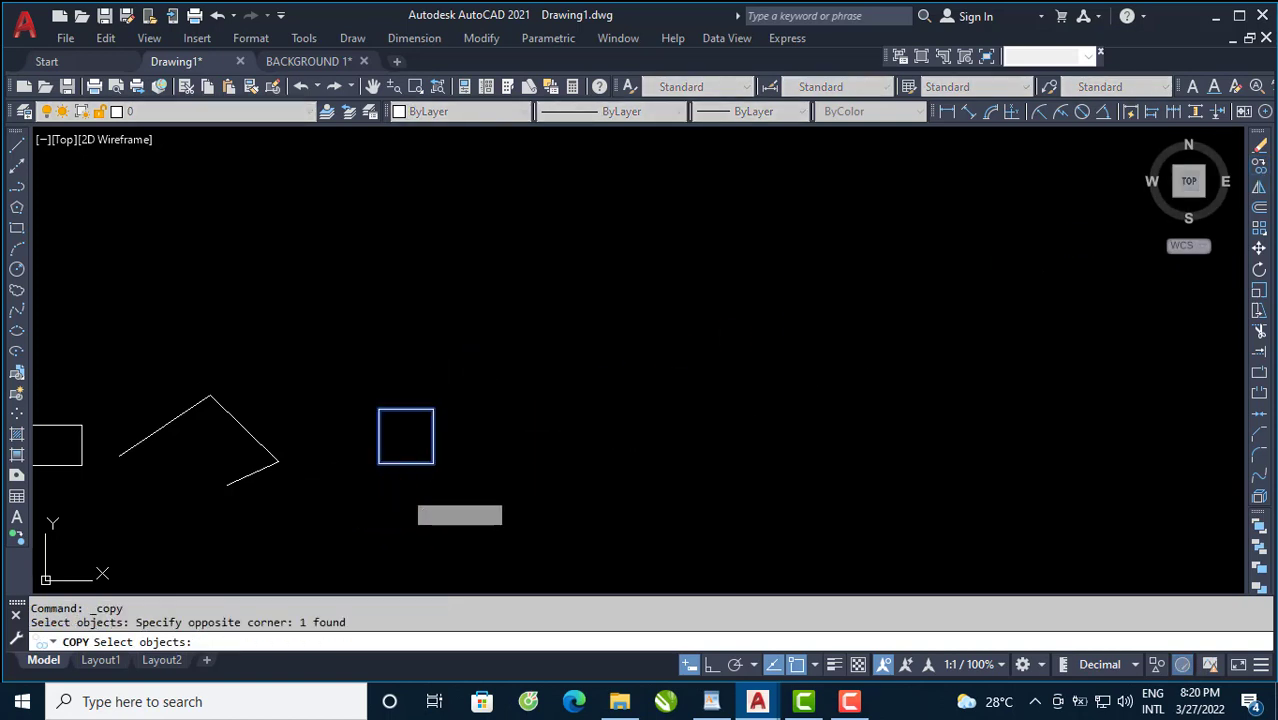
key("Return")
left_click(409, 436)
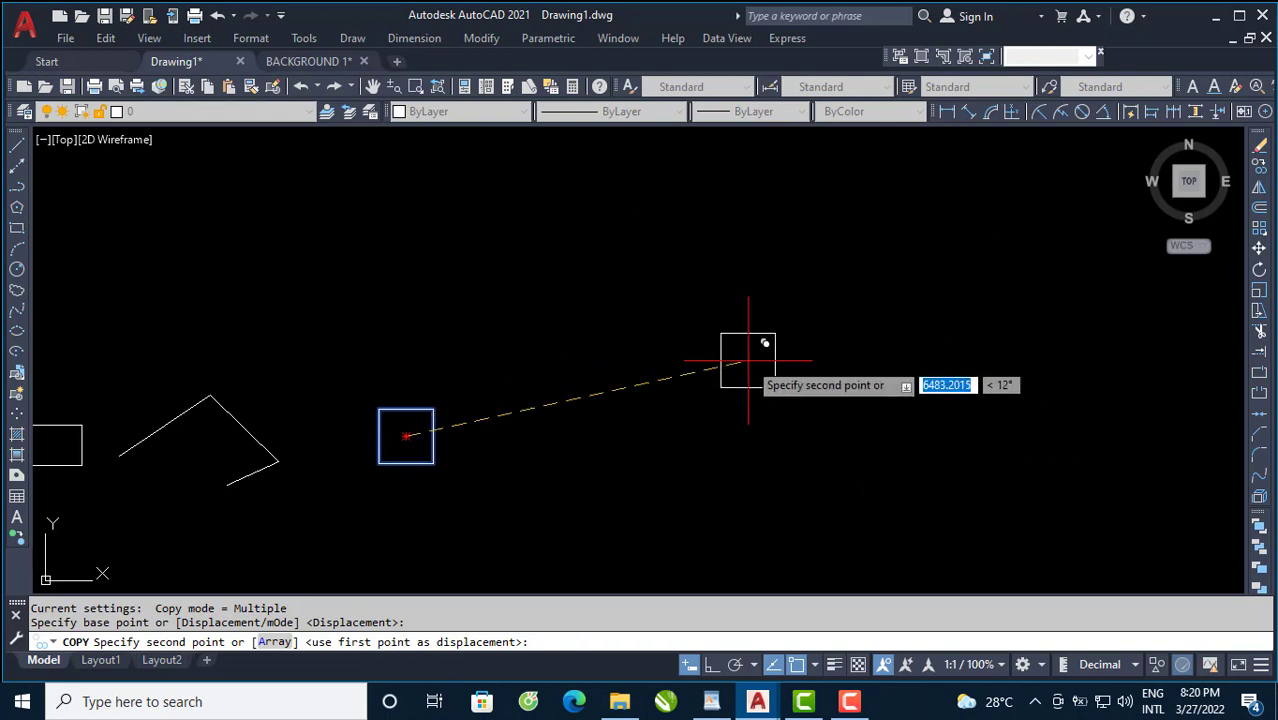
type("50000")
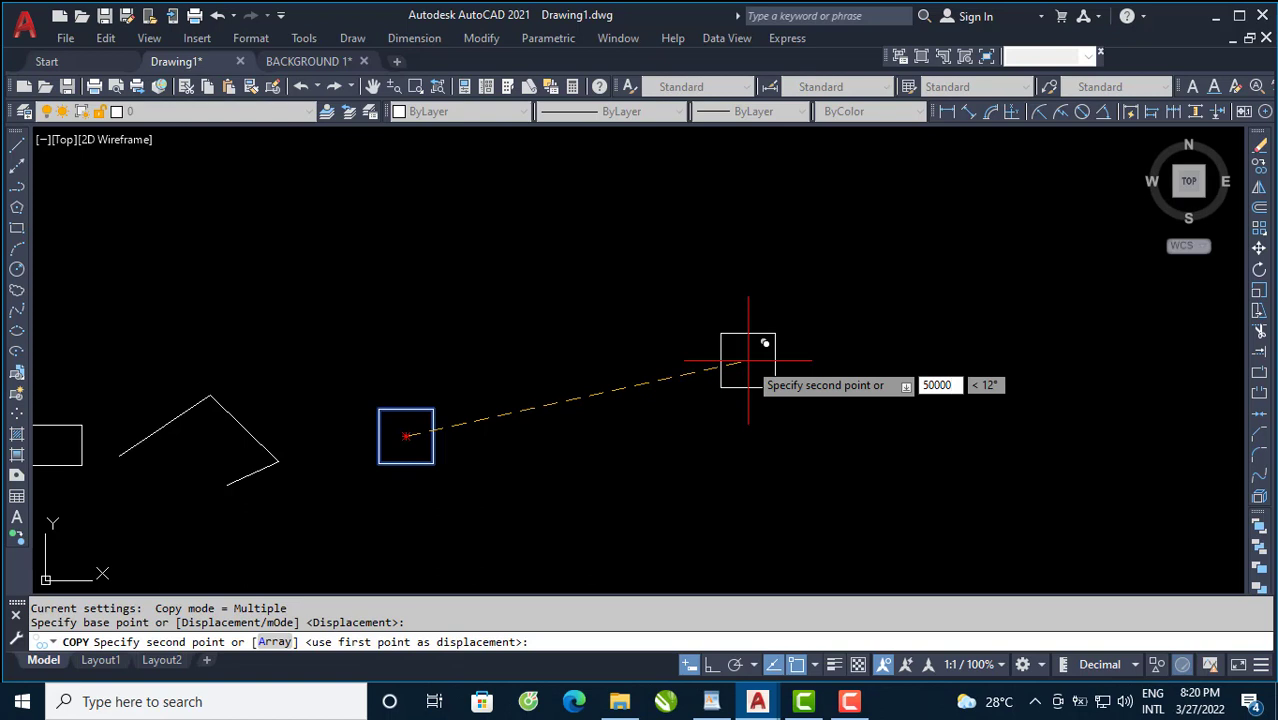
key("Tab")
type("500")
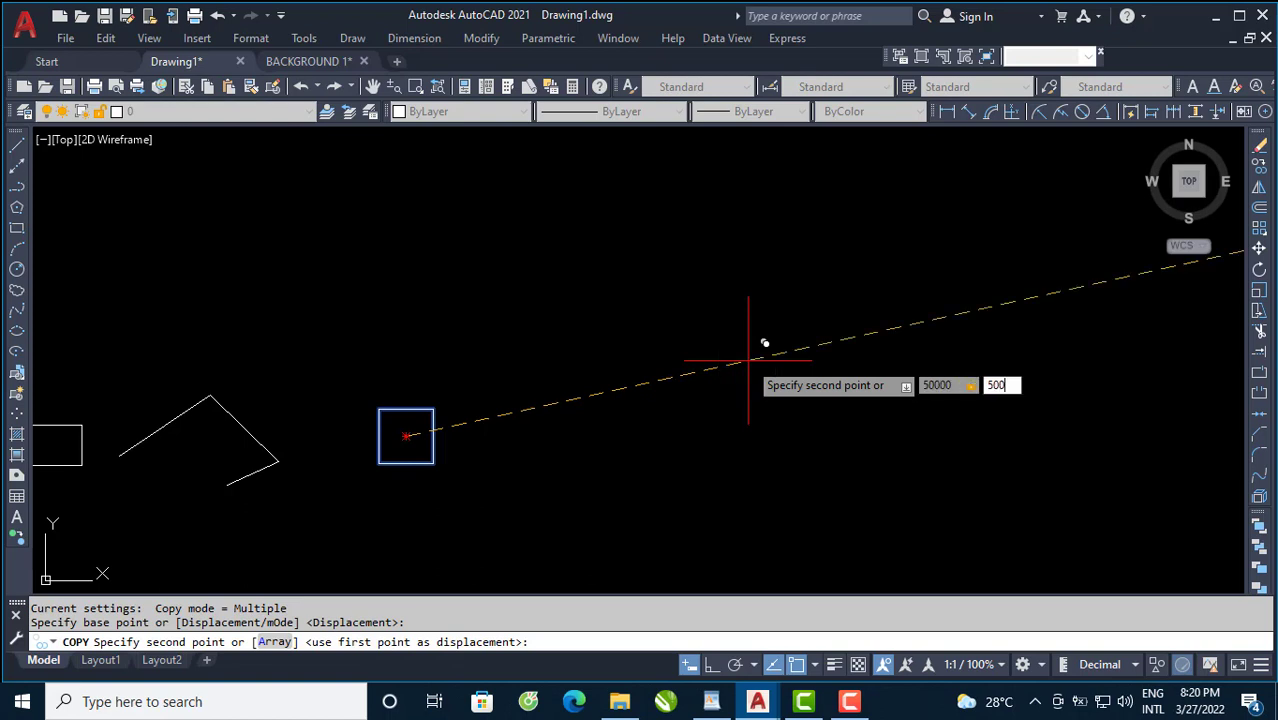
key("Return")
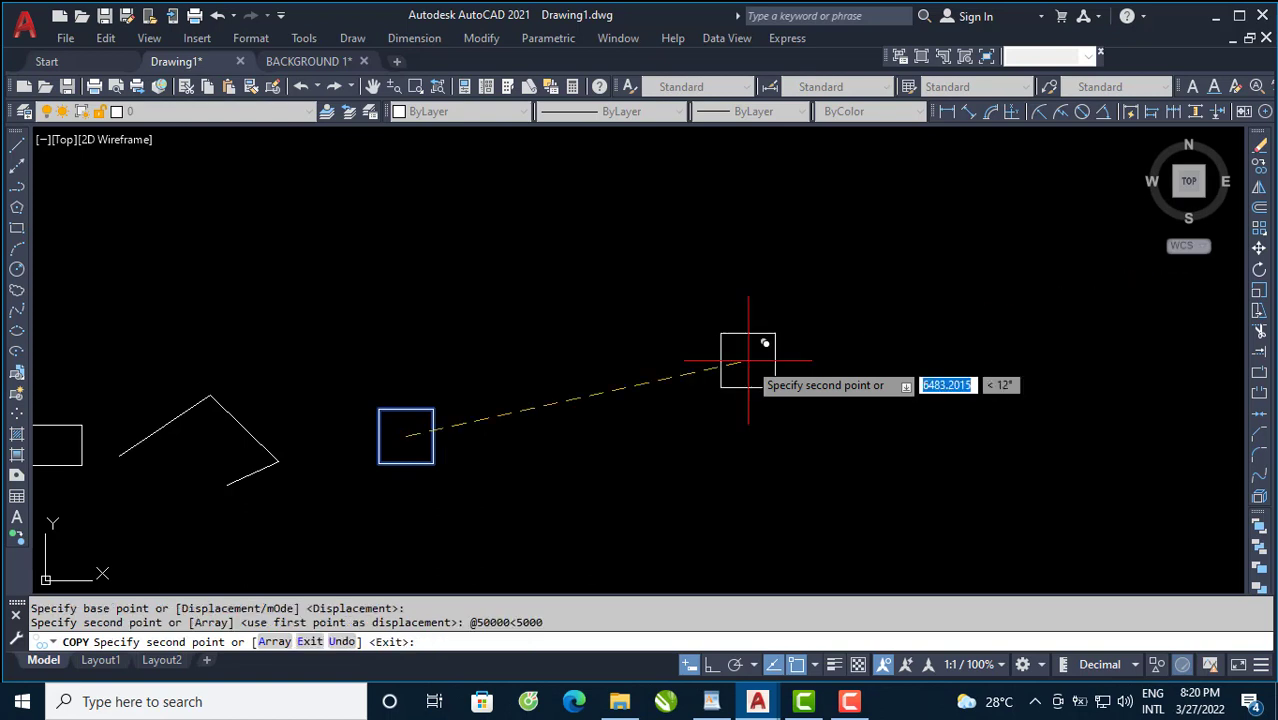
scroll(625, 460, "down", 3)
middle_click_drag(770, 403, 567, 475)
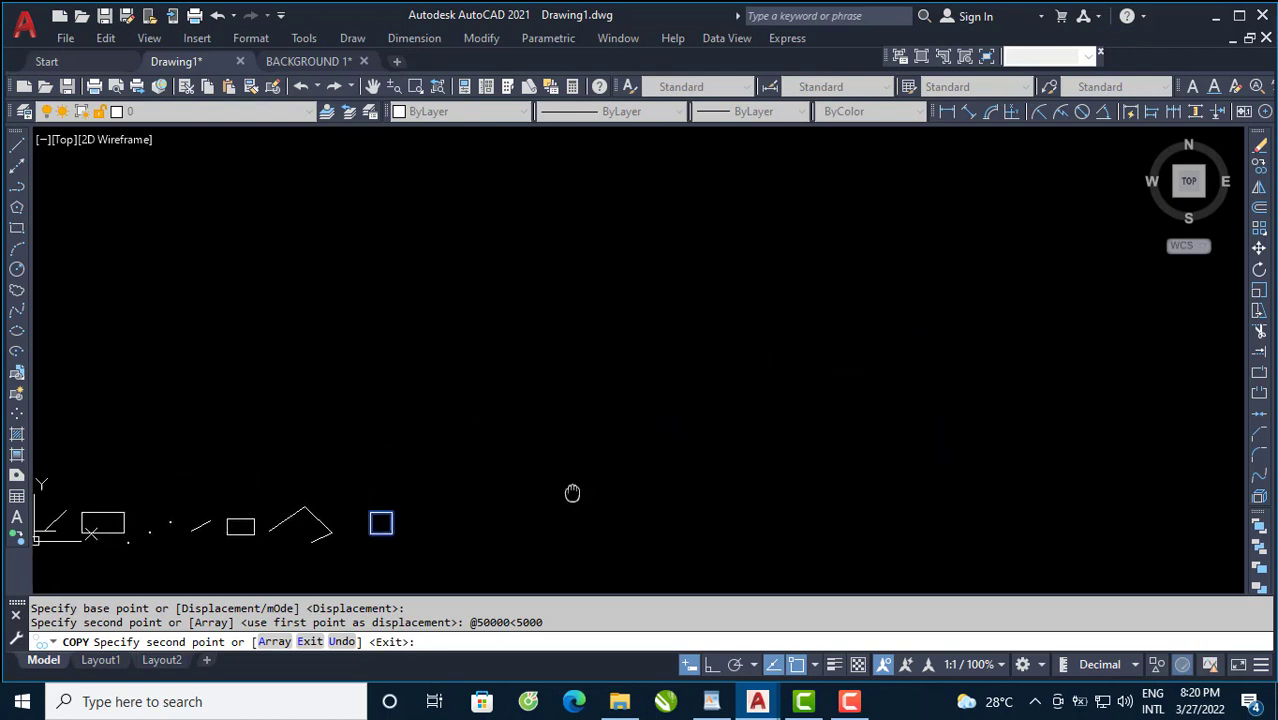
scroll(570, 490, "down", 2)
End the previous copy and start CO with the rightmost small square selected.
key("Escape")
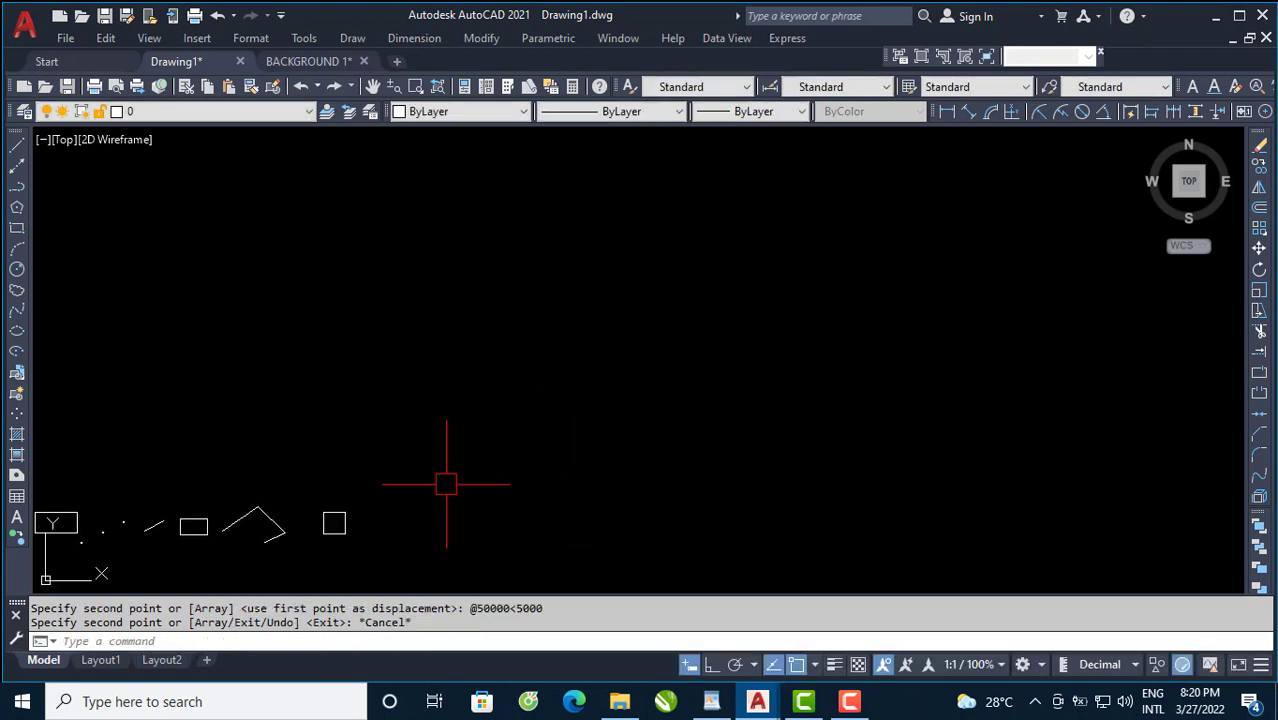
scroll(540, 420, "down", 3)
mouse_move(593, 390)
middle_mouse_down()
mouse_move(622, 413)
mouse_move(608, 374)
middle_mouse_up()
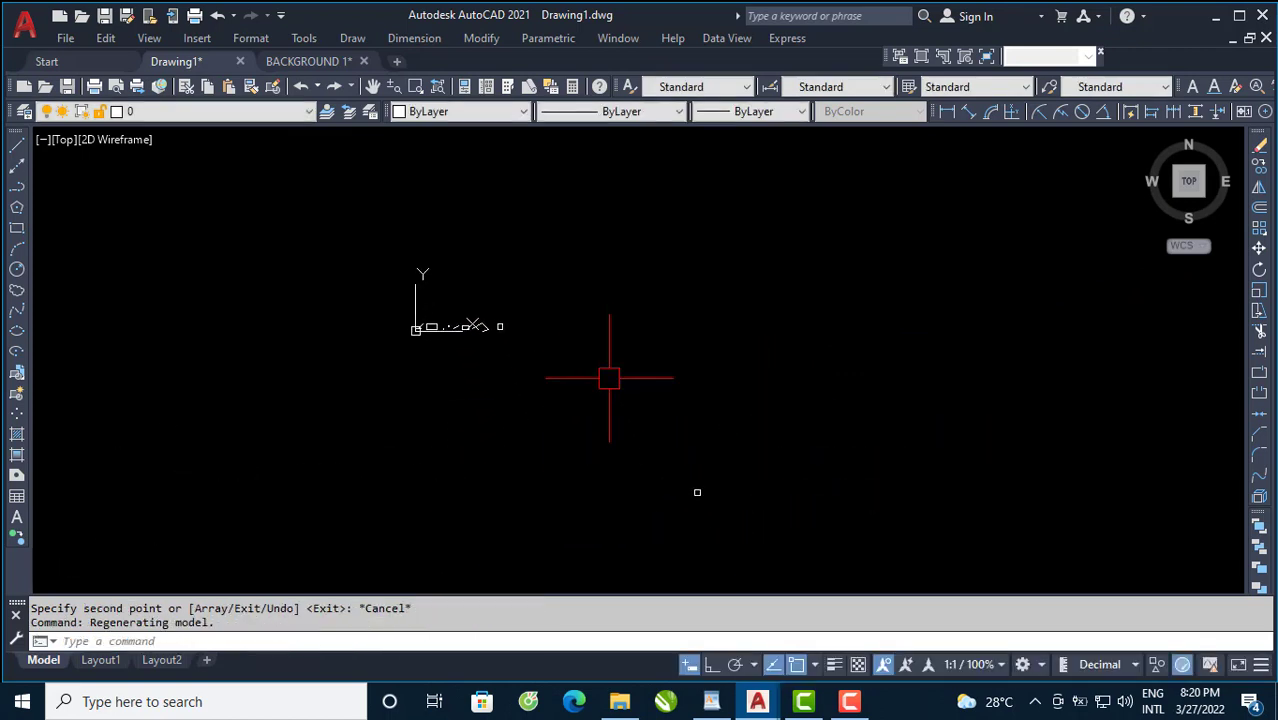
scroll(647, 488, "up", 2)
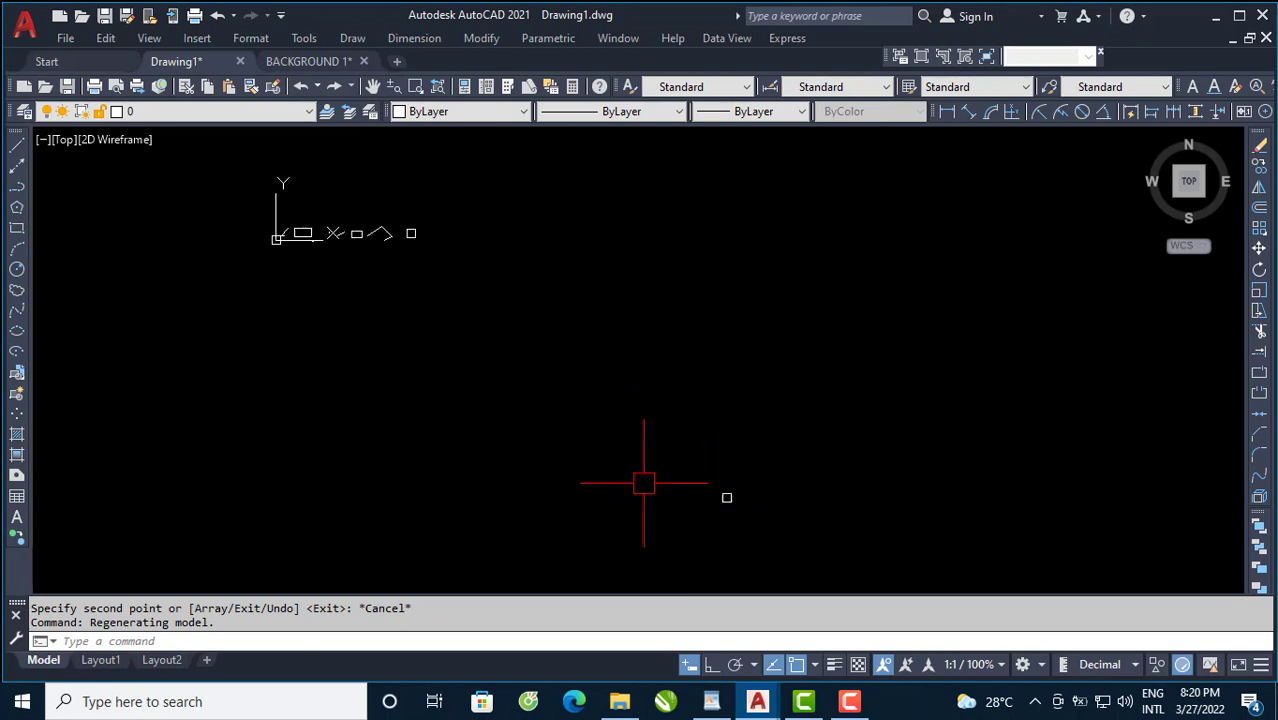
middle_click_drag(474, 391, 491, 486)
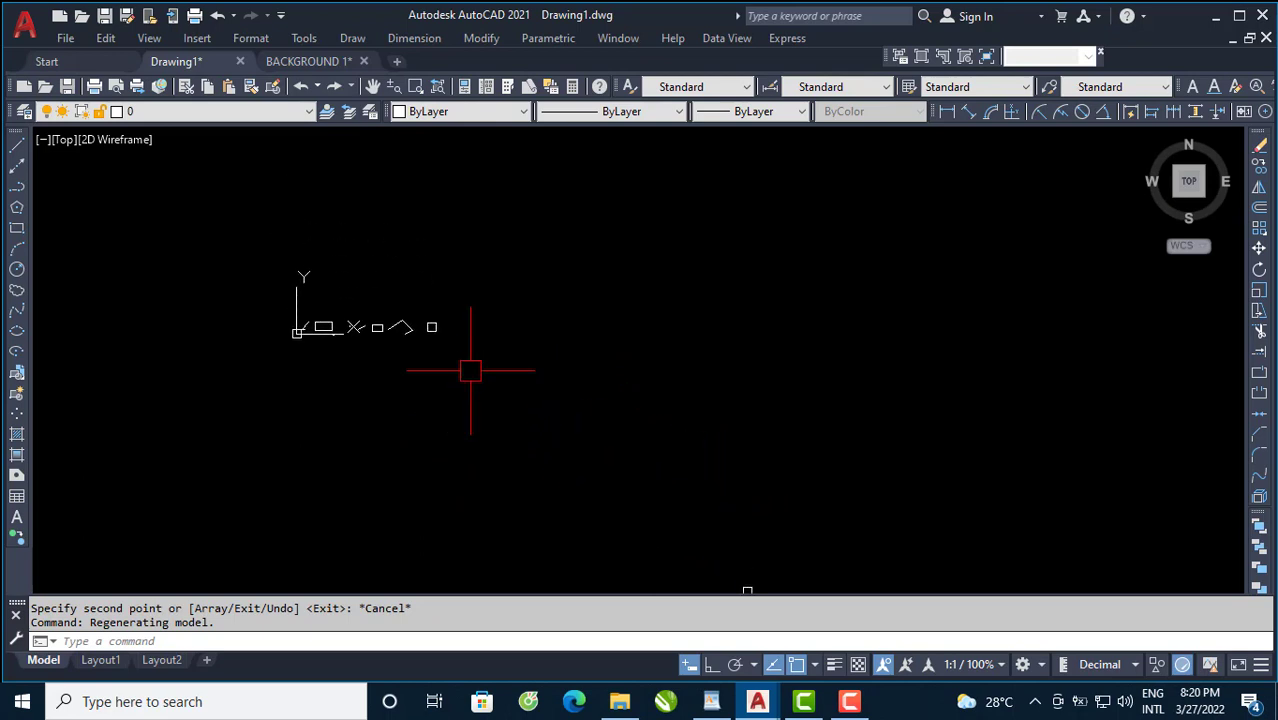
middle_click_drag(467, 367, 483, 399)
type("co")
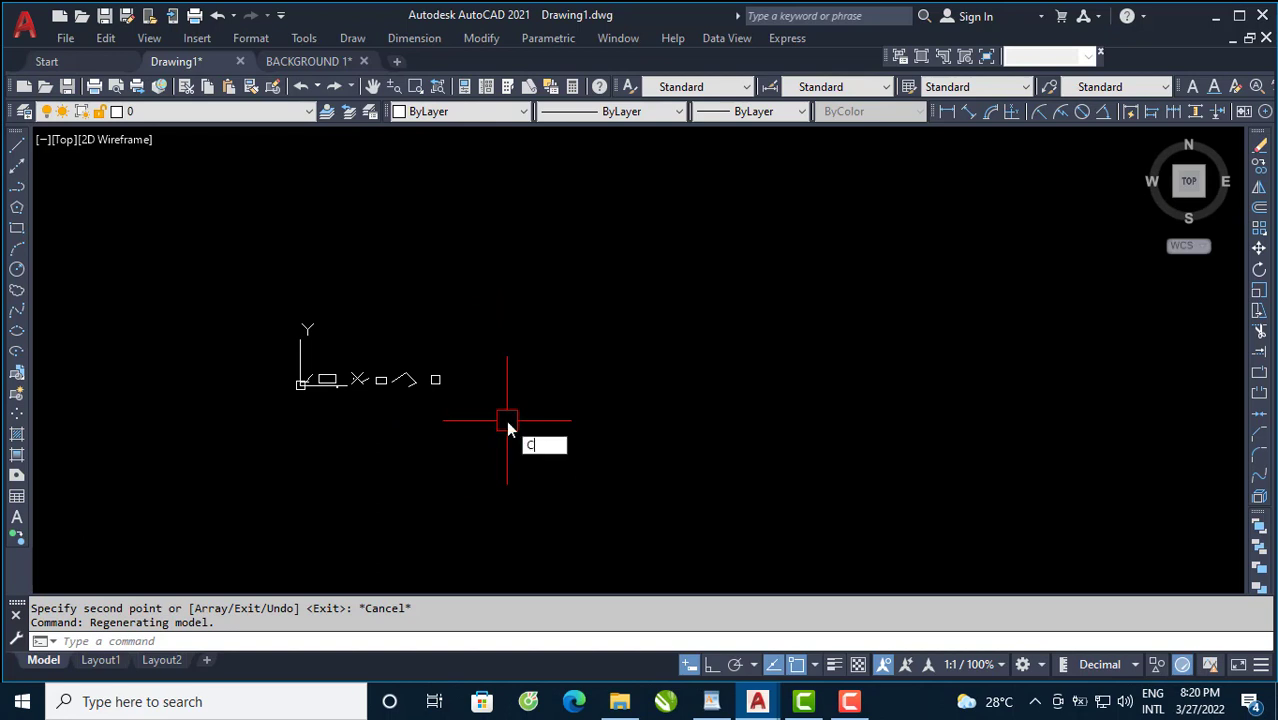
key("Return")
scroll(455, 395, "up", 3)
left_click(552, 412)
left_click(402, 340)
key("Return")
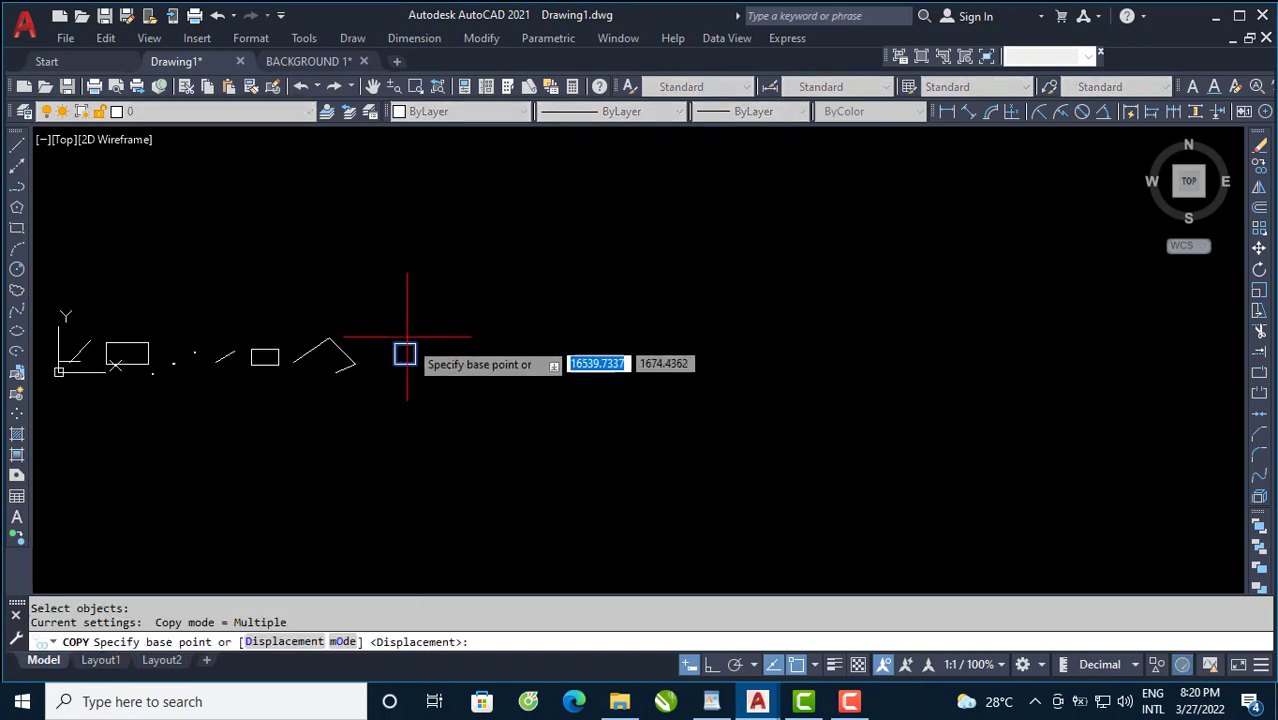
Place the copy 5000 across and 5000 up from the square's base point.
left_click(405, 354)
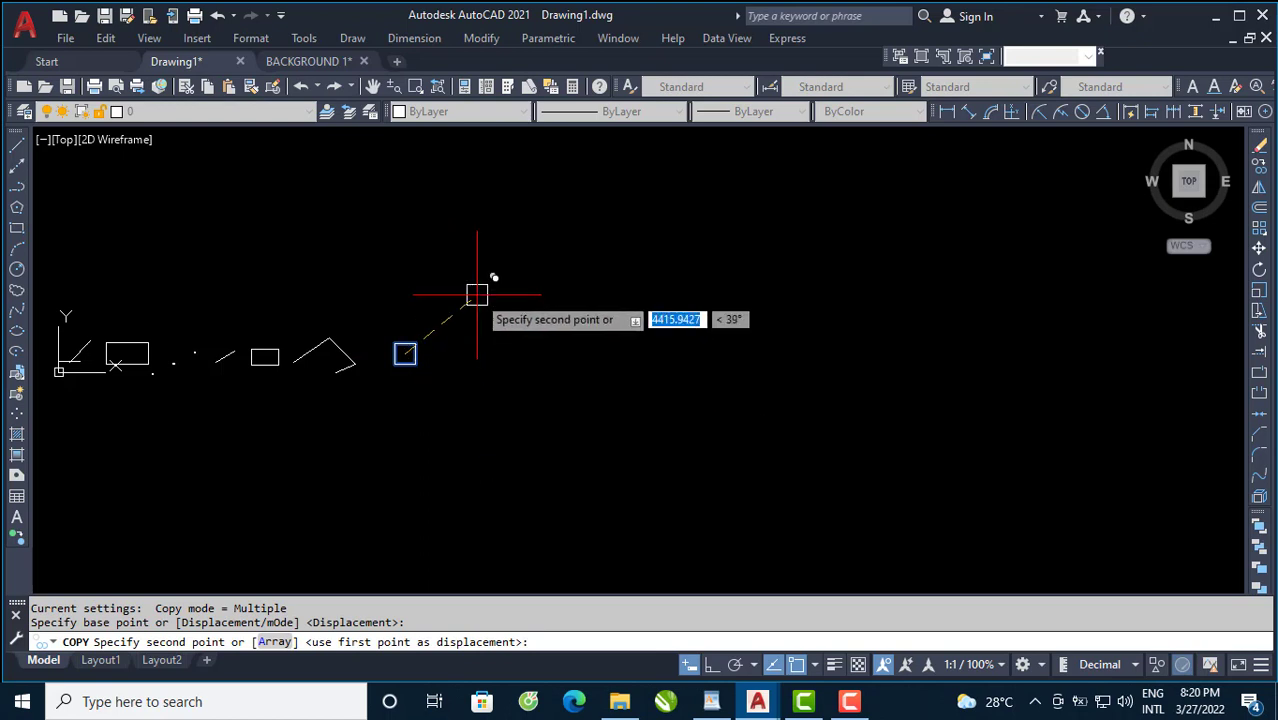
type("5000")
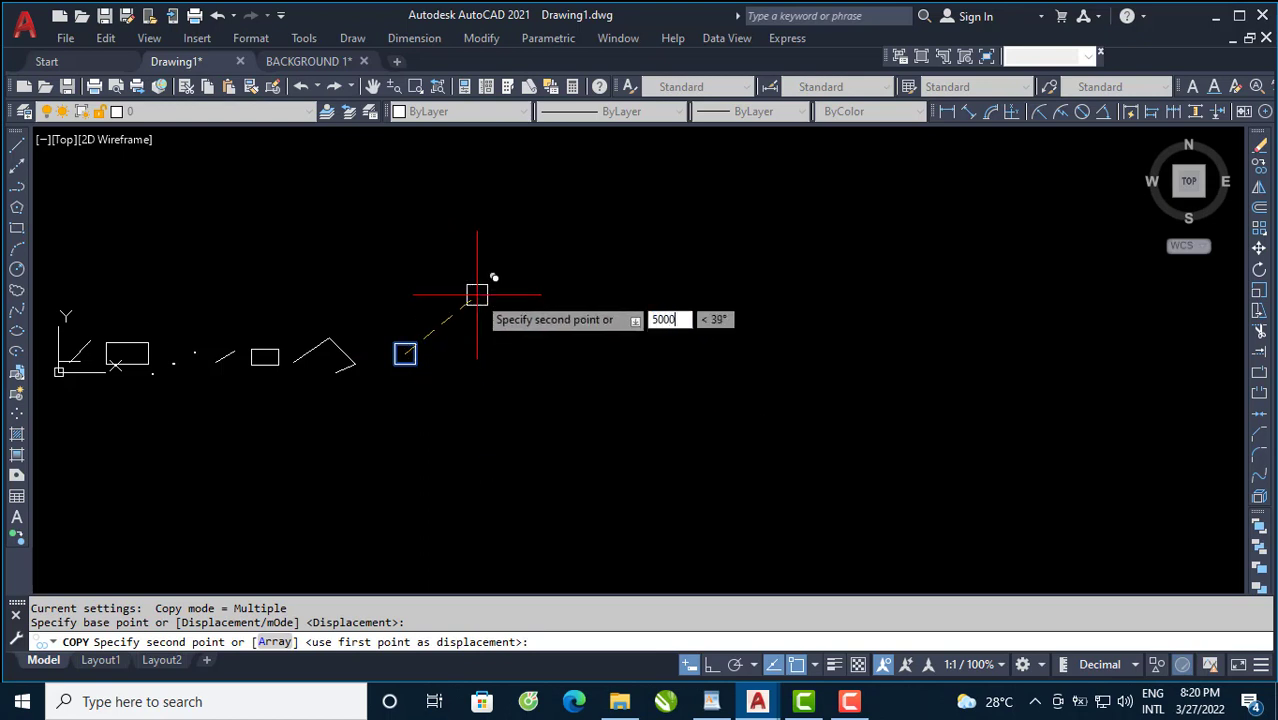
key("Tab")
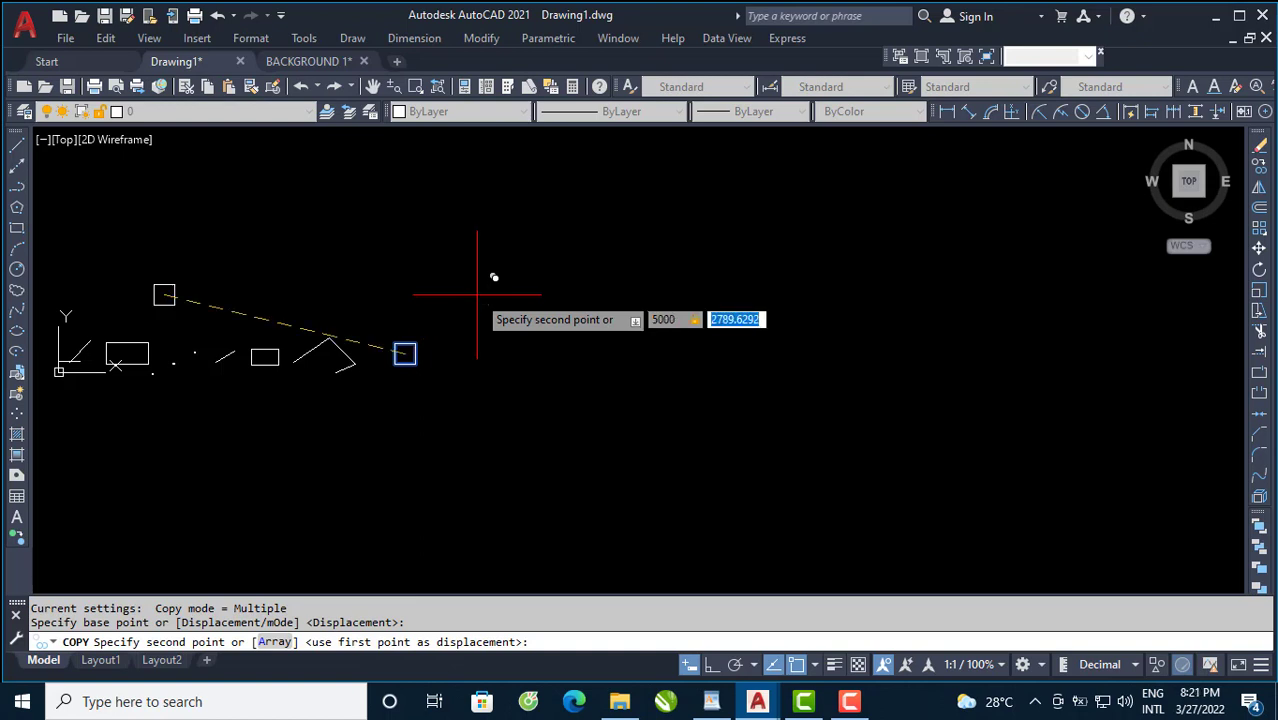
type("5000")
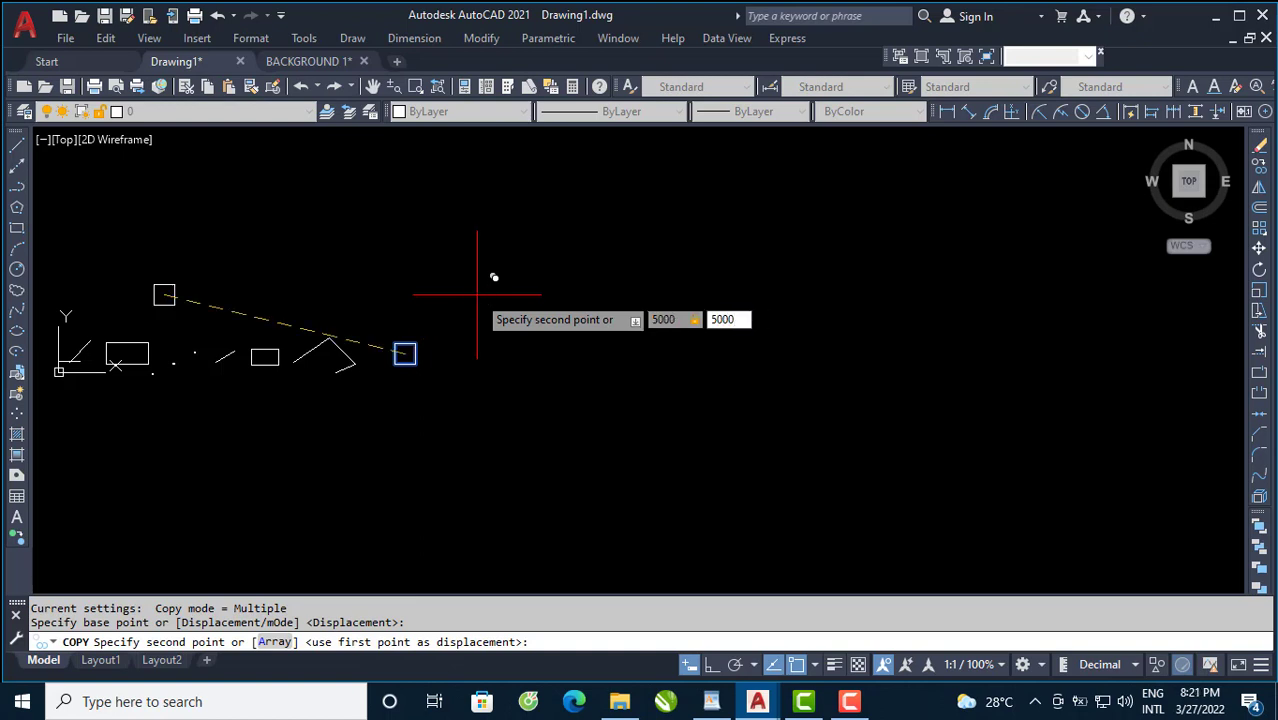
key("Return")
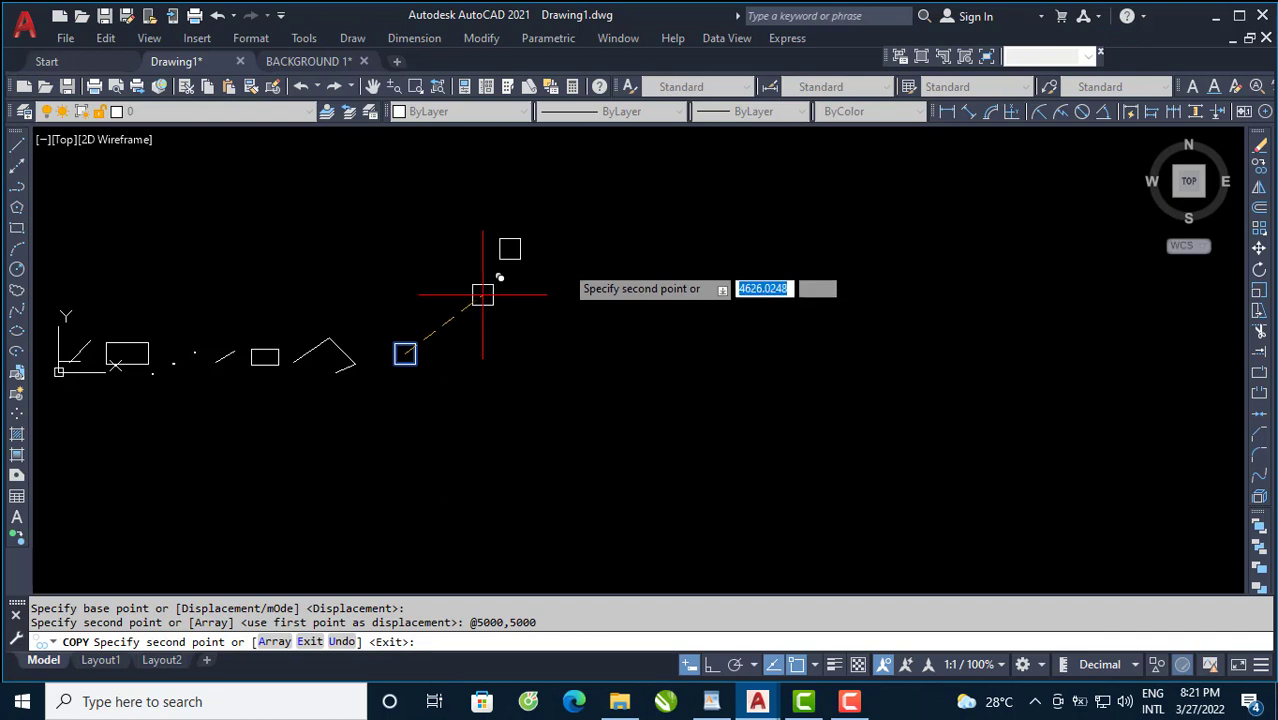
scroll(516, 251, "up", 2)
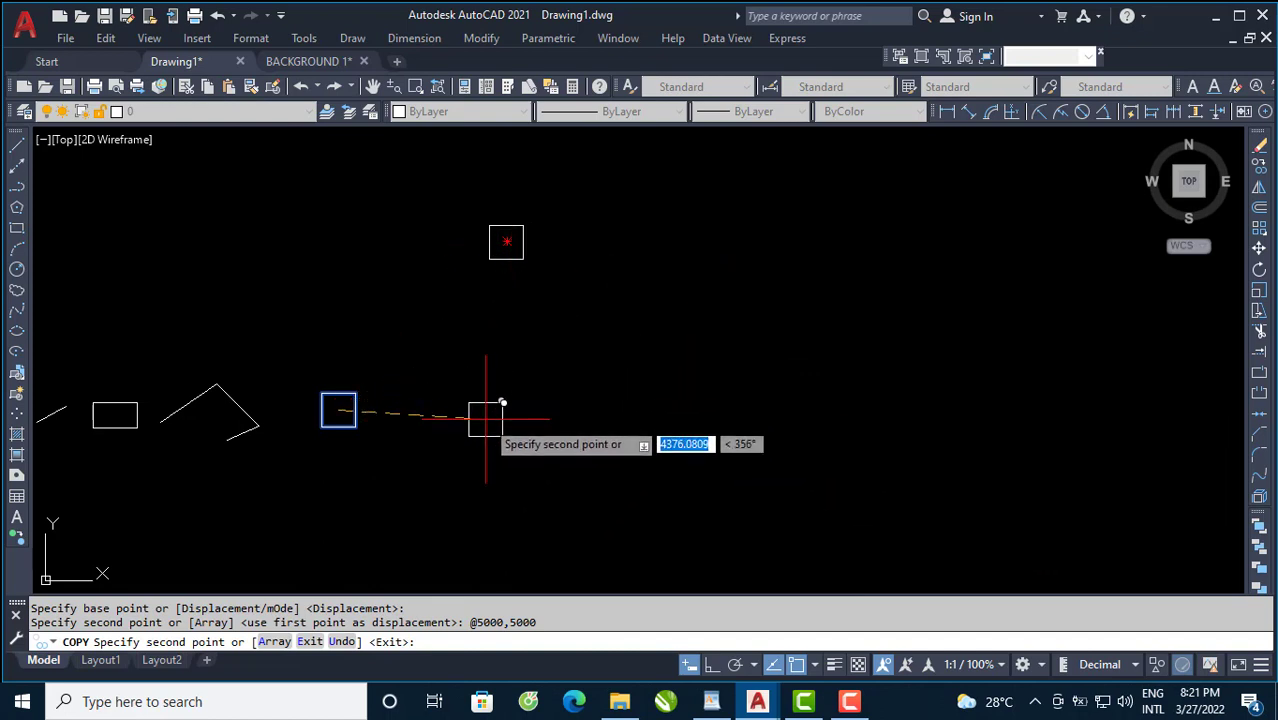
key("Escape")
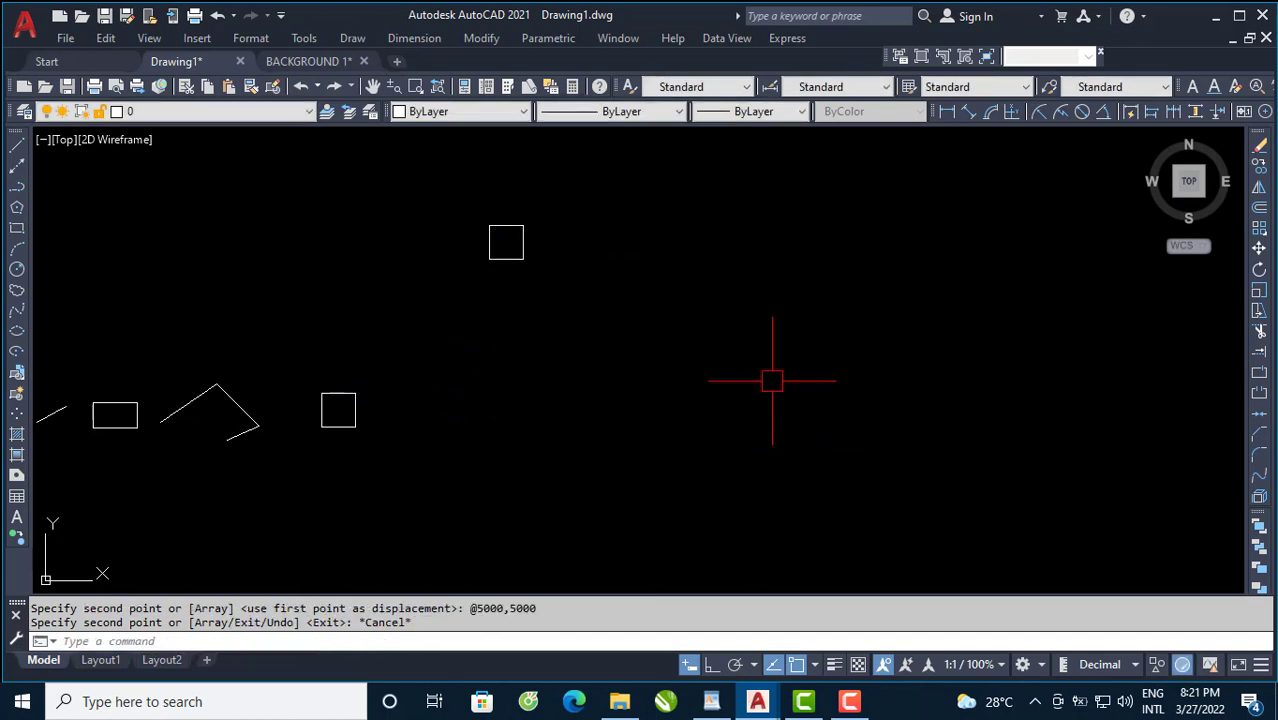
Draw the first zigzag segments of a connected line chain across the drawing.
middle_click_drag(790, 368, 553, 348)
scroll(880, 410, "down", 2)
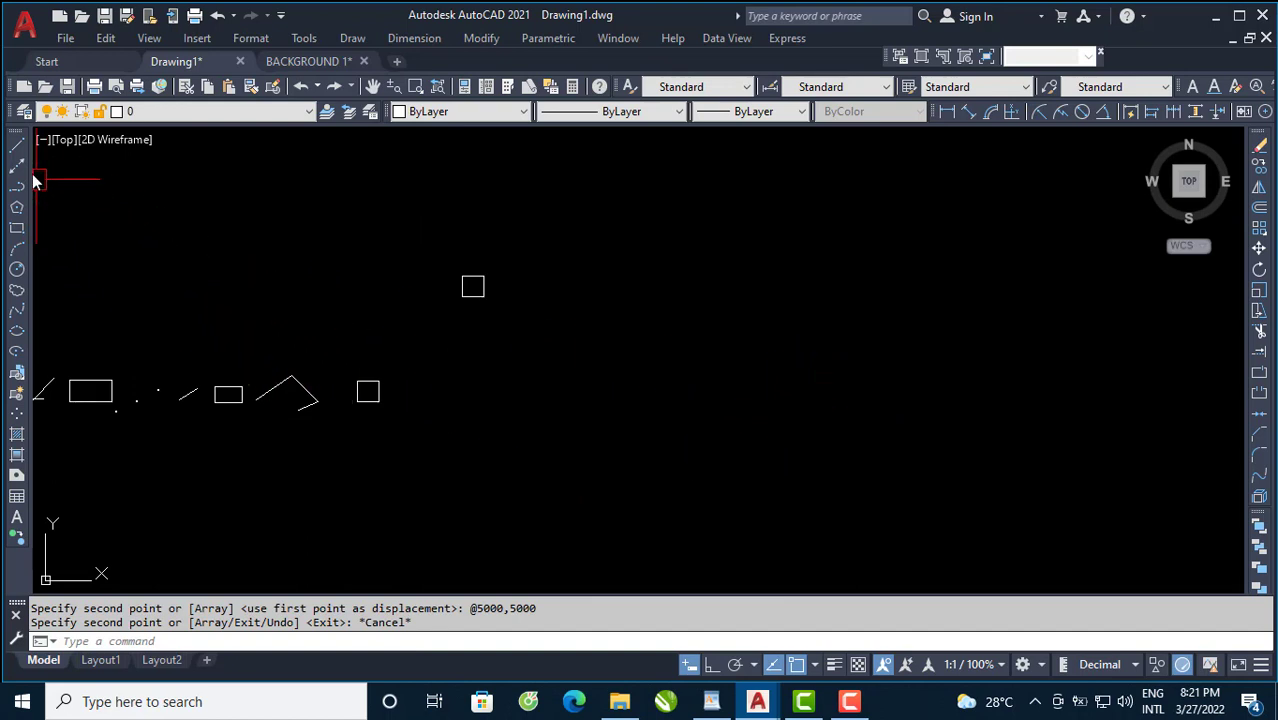
left_click(16, 145)
left_click(537, 490)
left_click(754, 325)
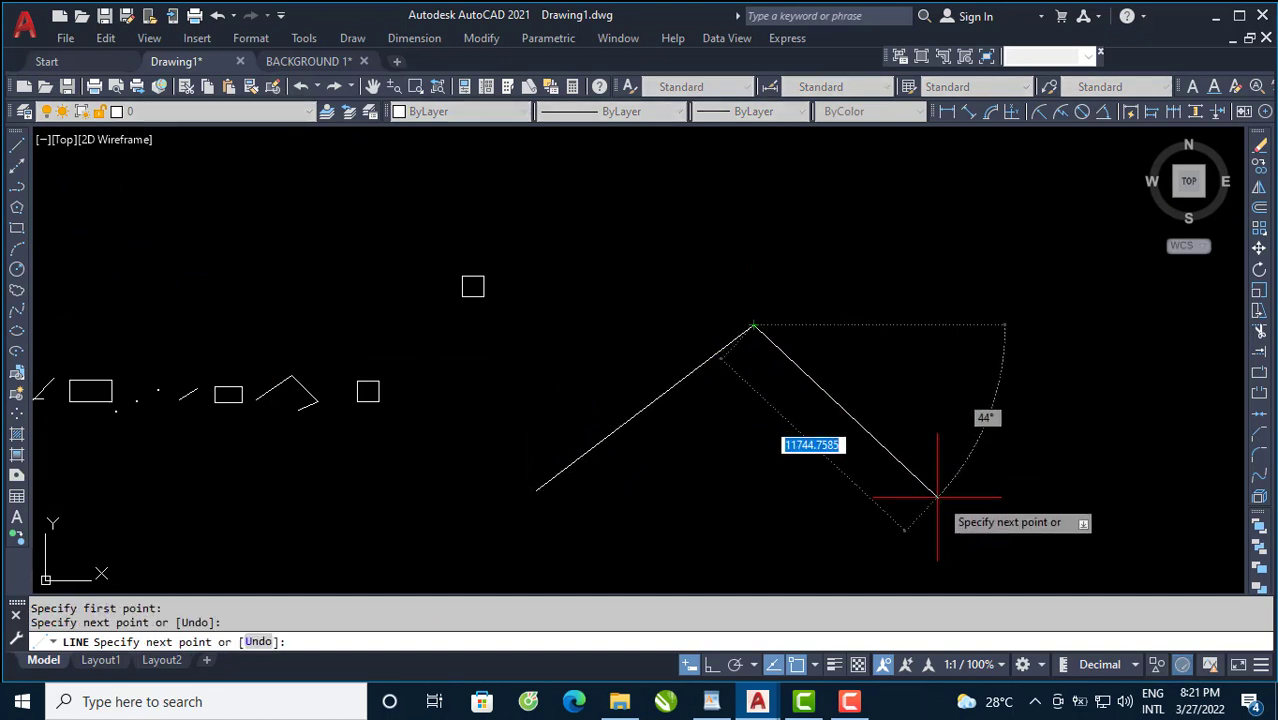
left_click(937, 495)
left_click(1107, 393)
left_click(953, 316)
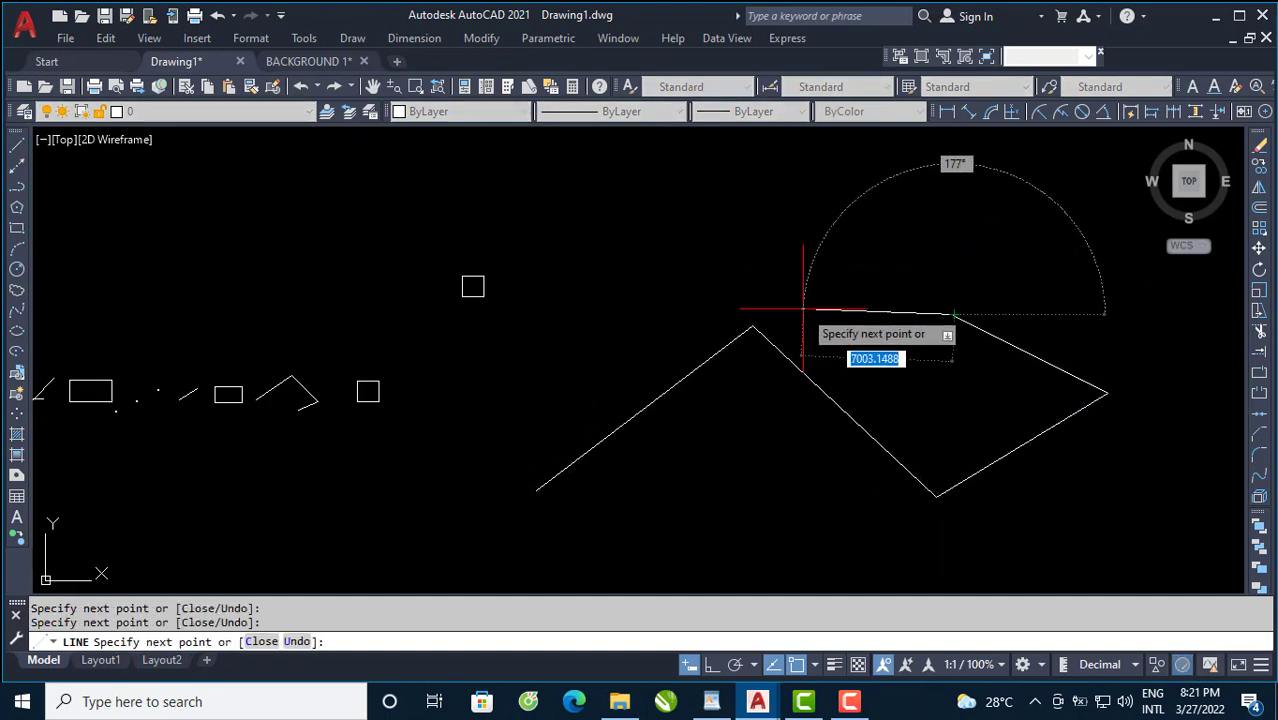
left_click(768, 445)
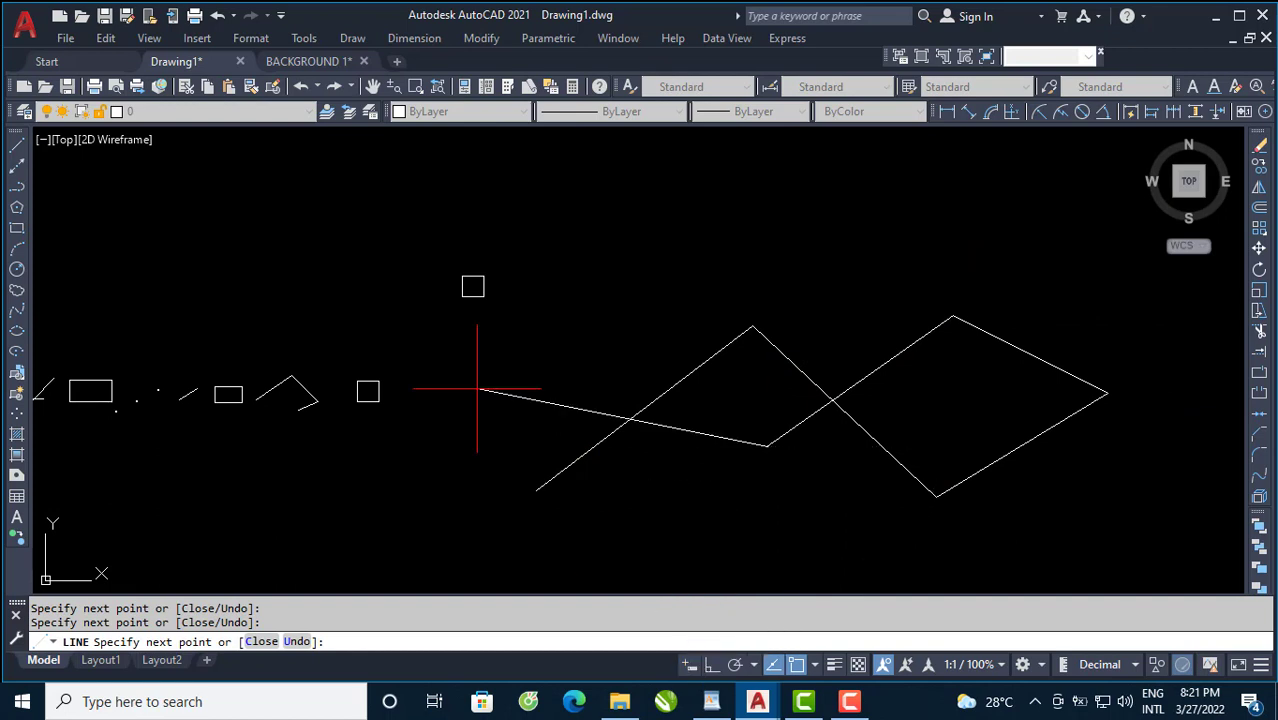
Continue the line chain back over the squares and across the top, then end it.
left_click(570, 310)
left_click(460, 463)
left_click(314, 345)
left_click(310, 264)
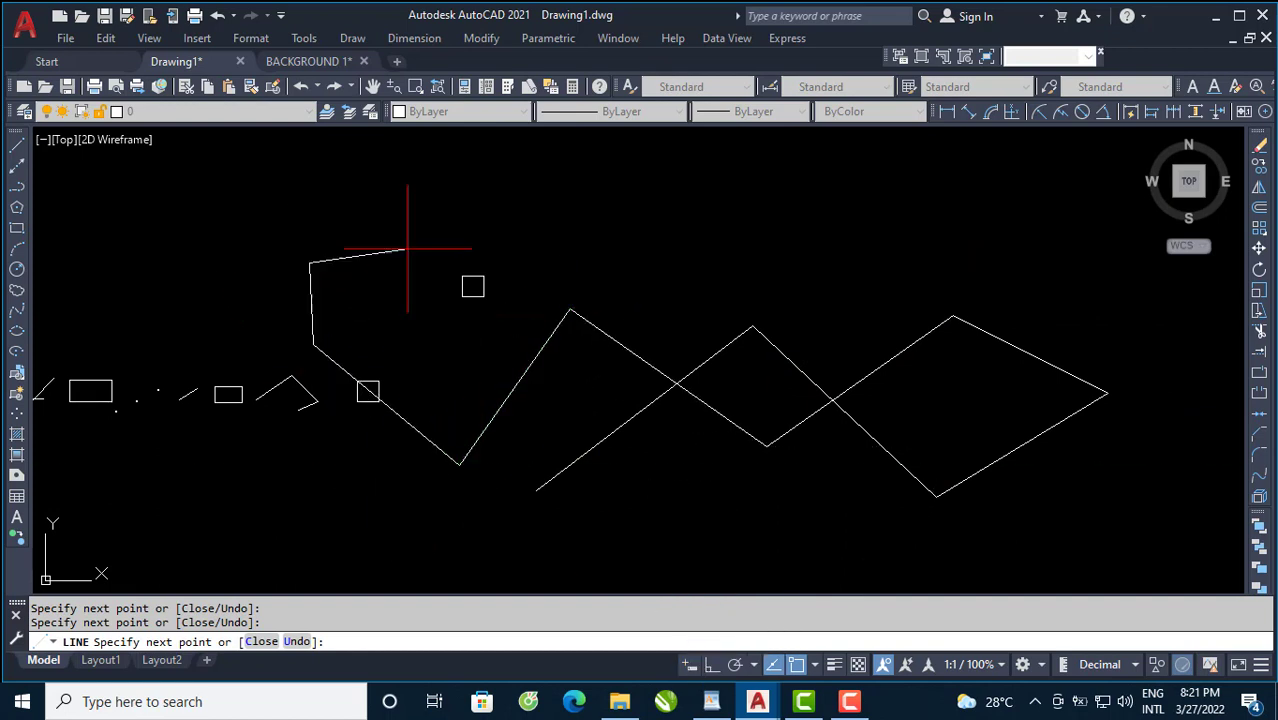
left_click(664, 272)
left_click(685, 390)
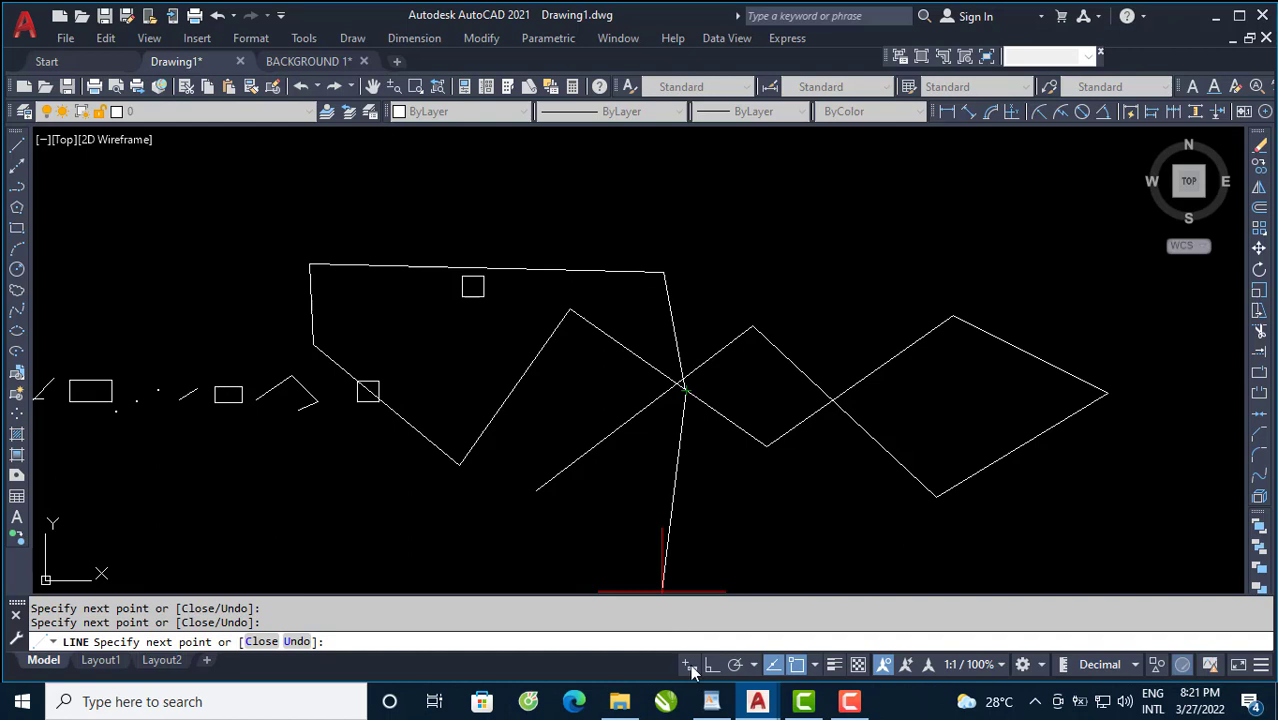
left_click(544, 482)
key("Escape")
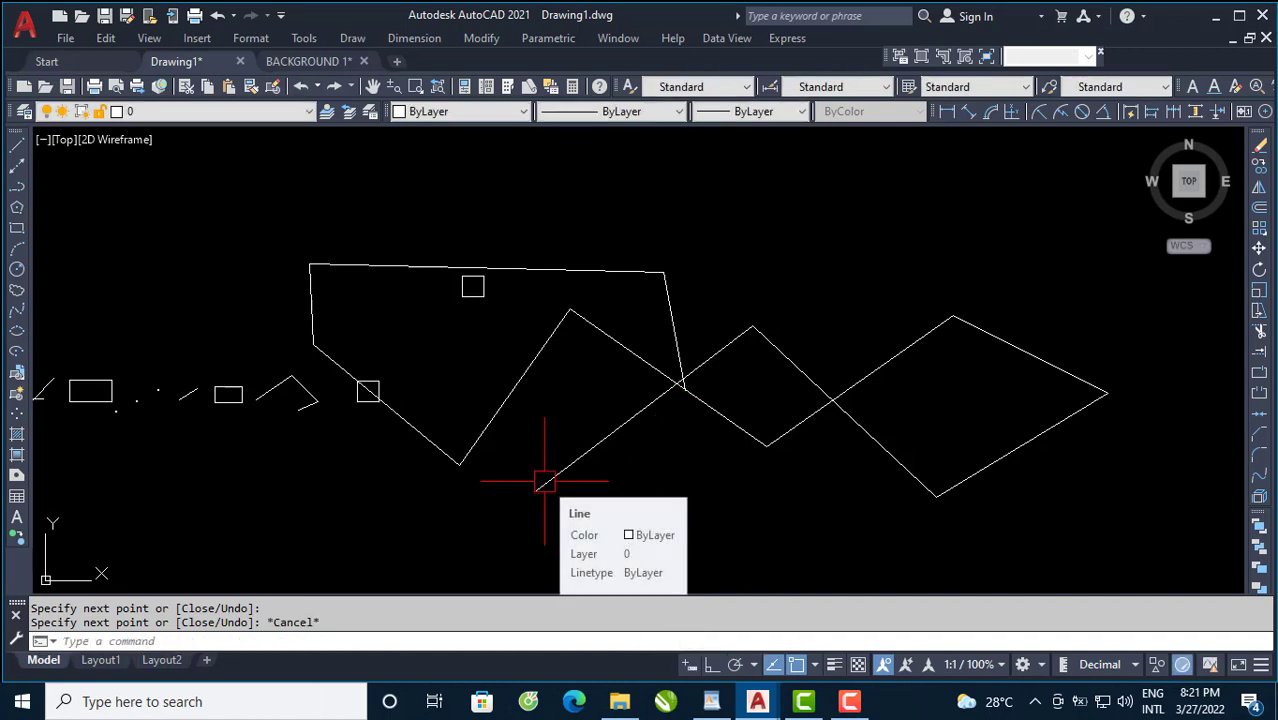
Start COPY with the small square selected and its base point picked.
middle_click_drag(434, 408, 887, 402)
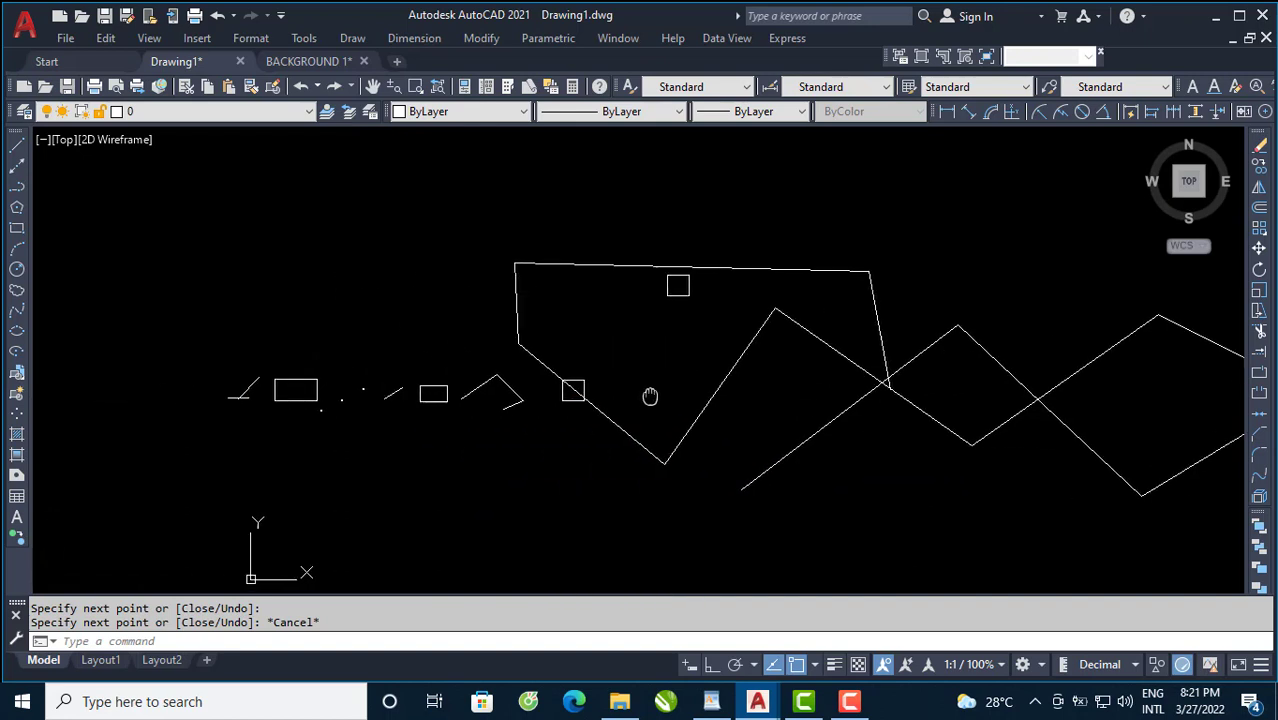
middle_click_drag(668, 415, 585, 442)
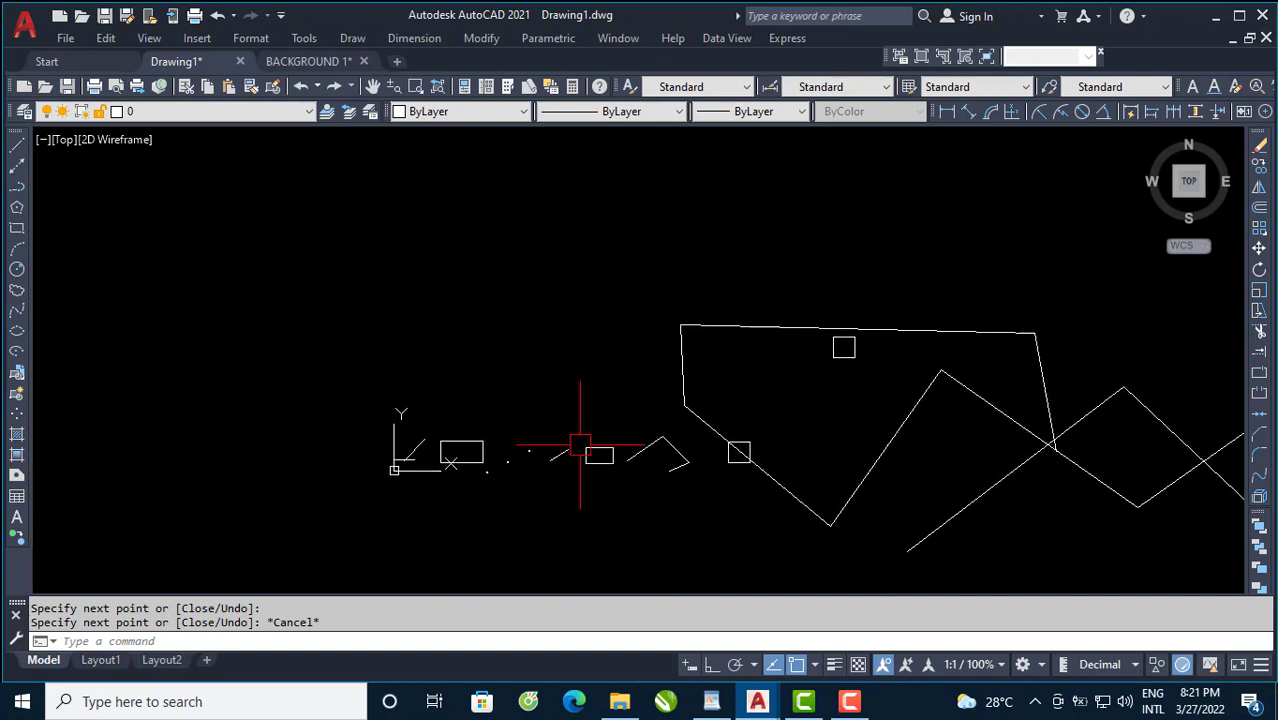
scroll(494, 448, "up", 3)
mouse_move(1189, 181)
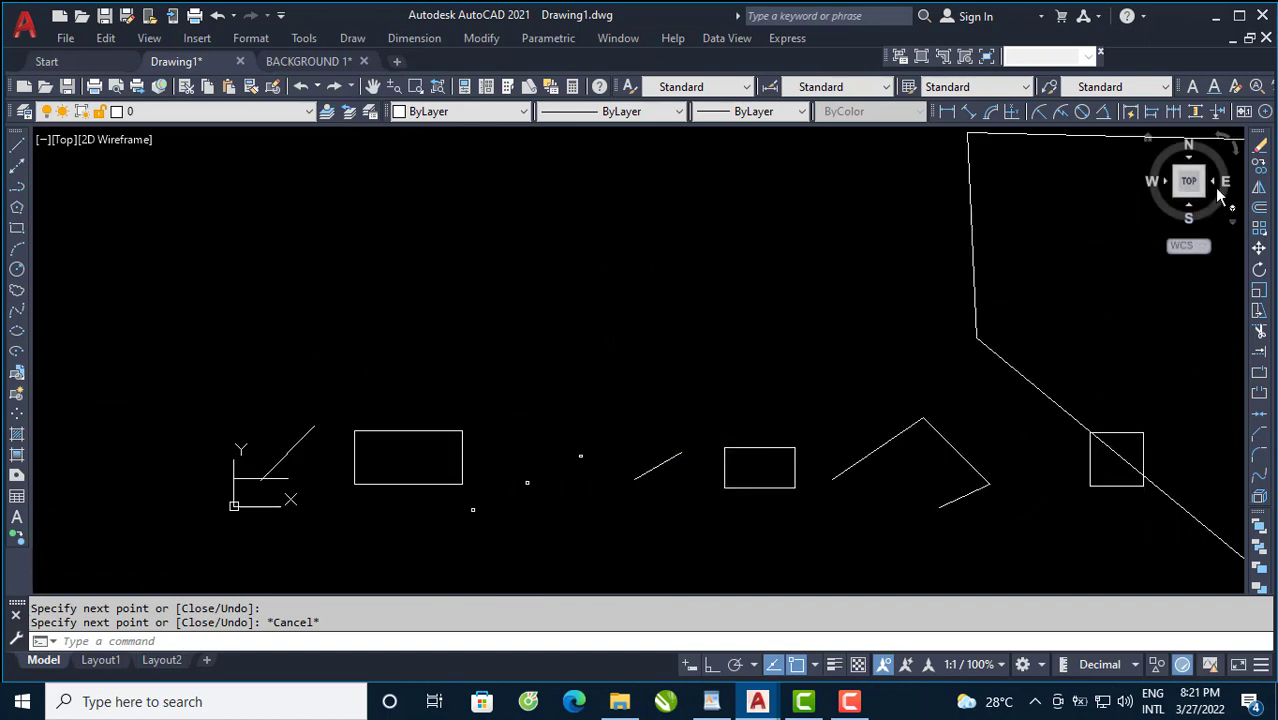
left_click(1259, 168)
scroll(484, 520, "up", 4)
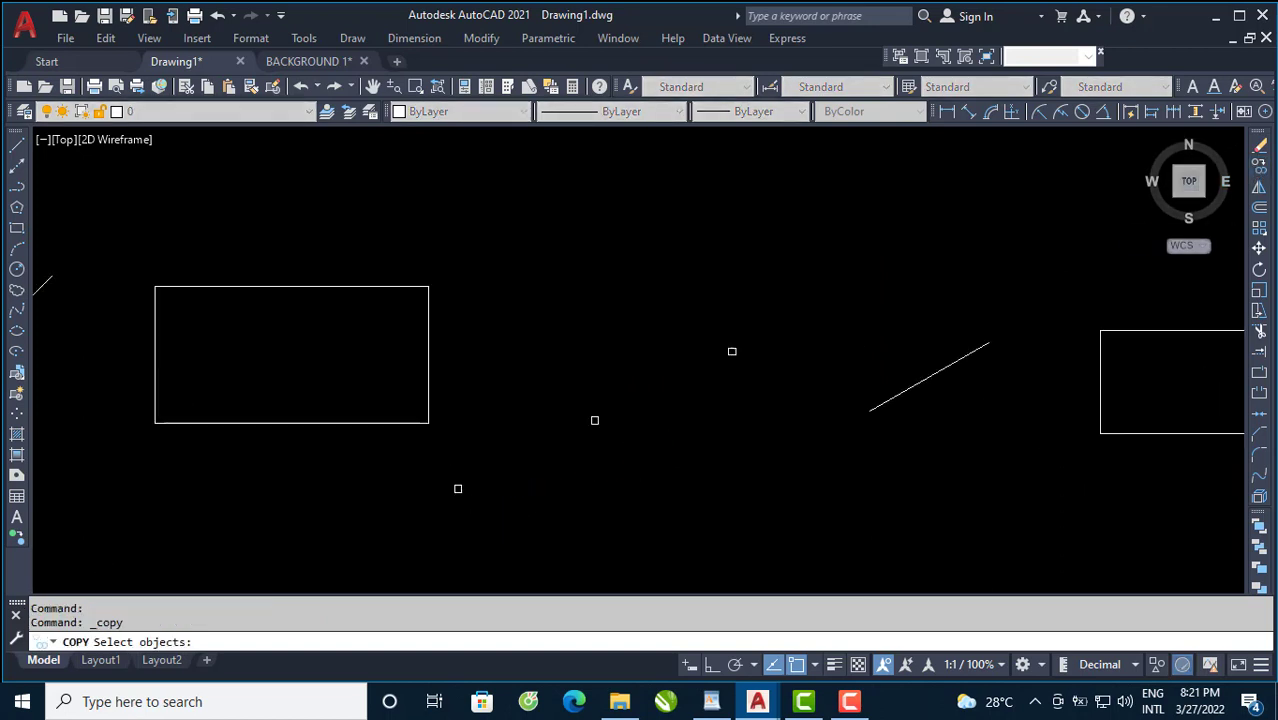
scroll(484, 520, "up", 2)
left_click(728, 406)
left_click(582, 242)
key("Return")
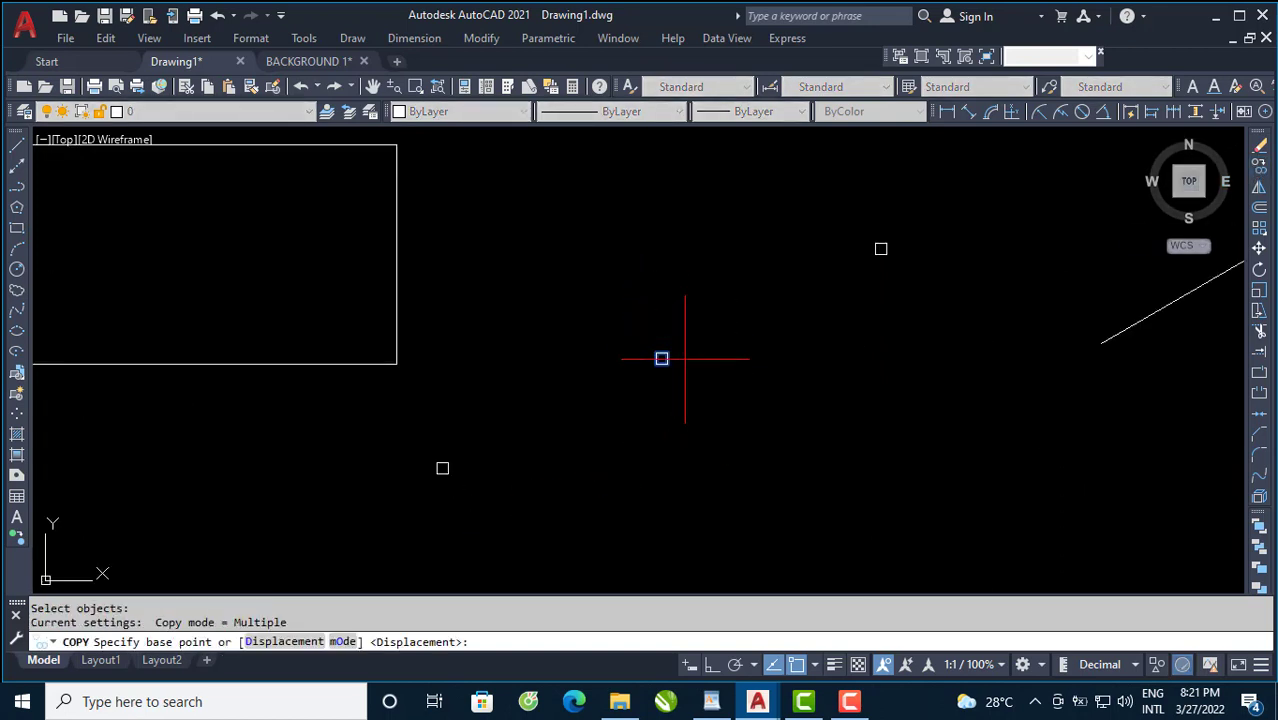
left_click(661, 358)
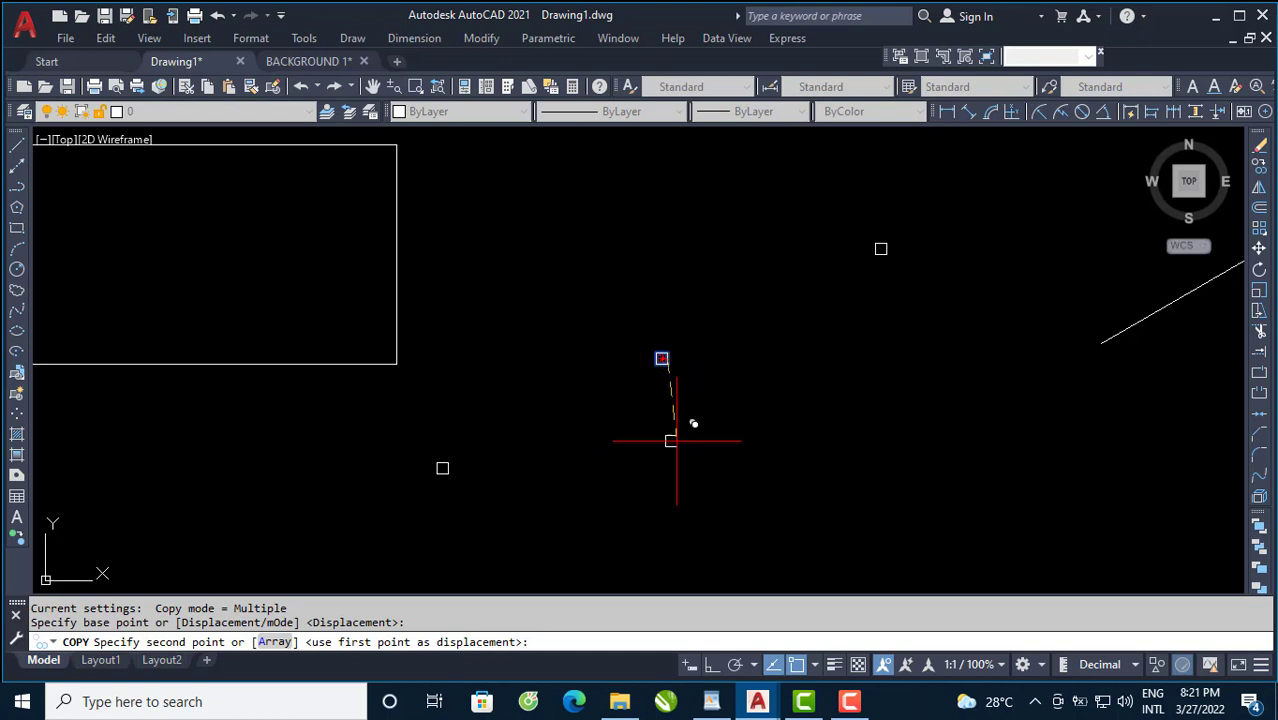
With Ortho on, place the copy directly to the right of the square.
left_click(711, 664)
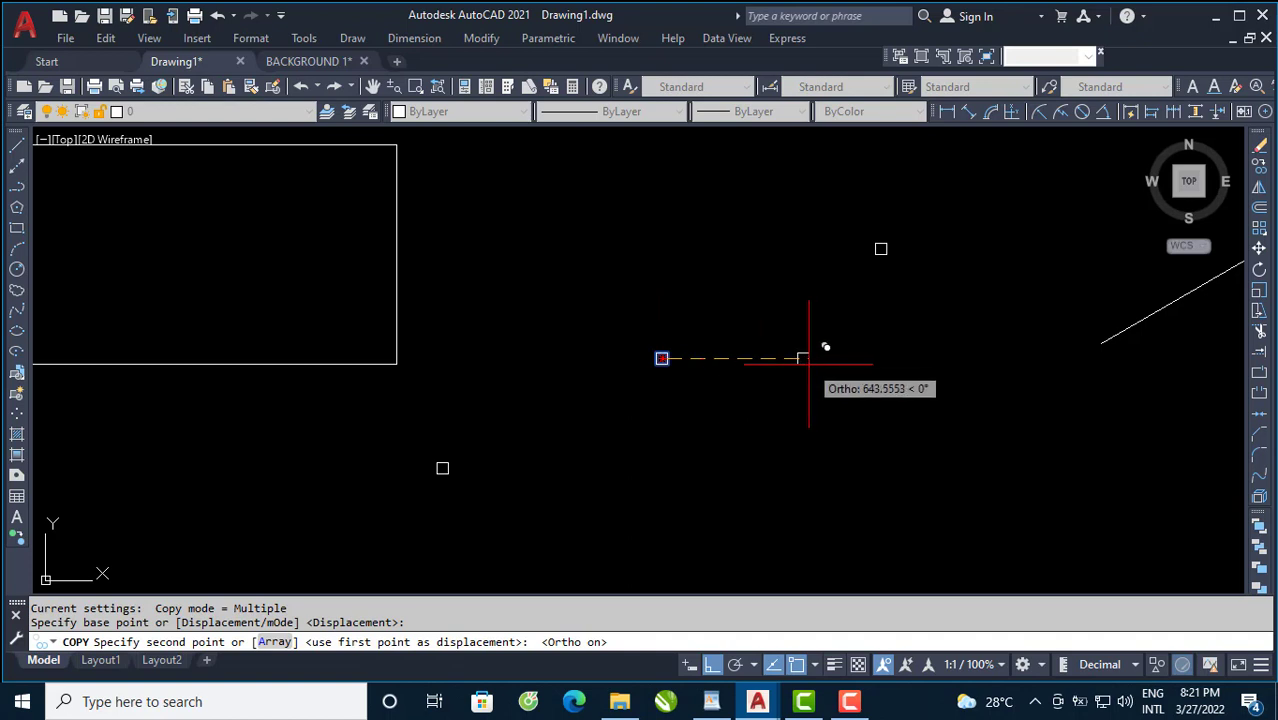
left_click(805, 360)
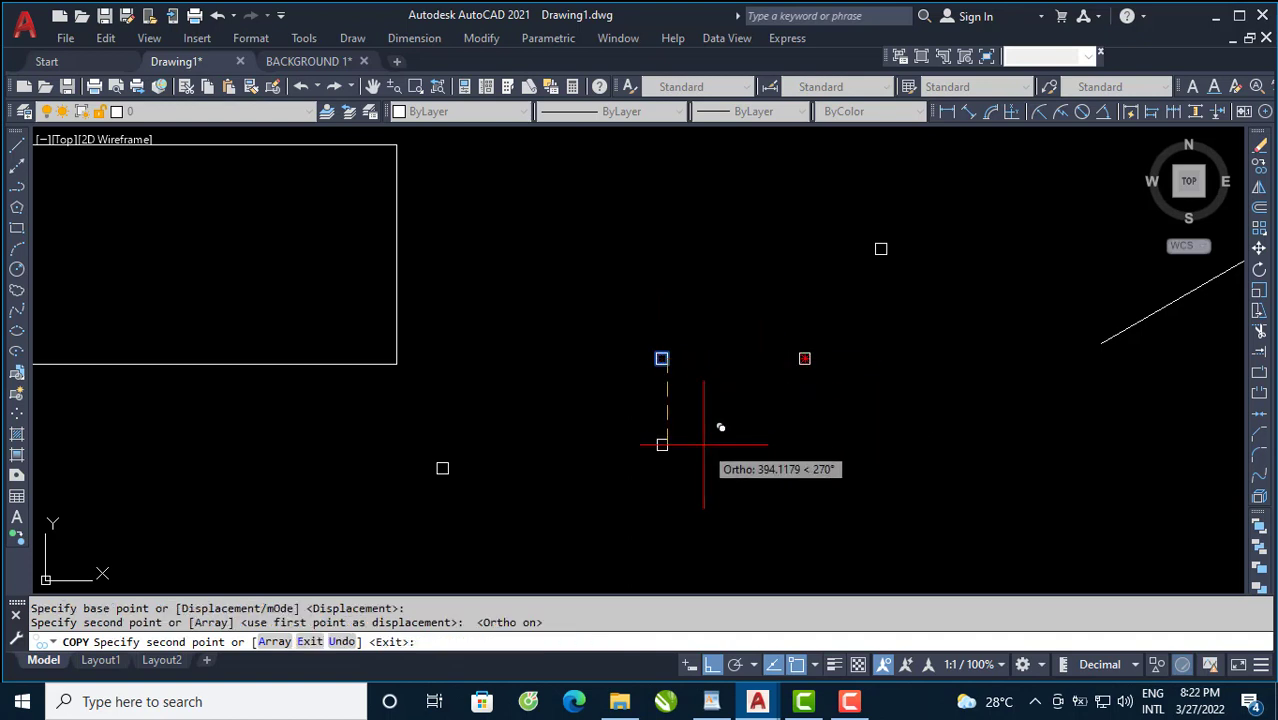
key("Escape")
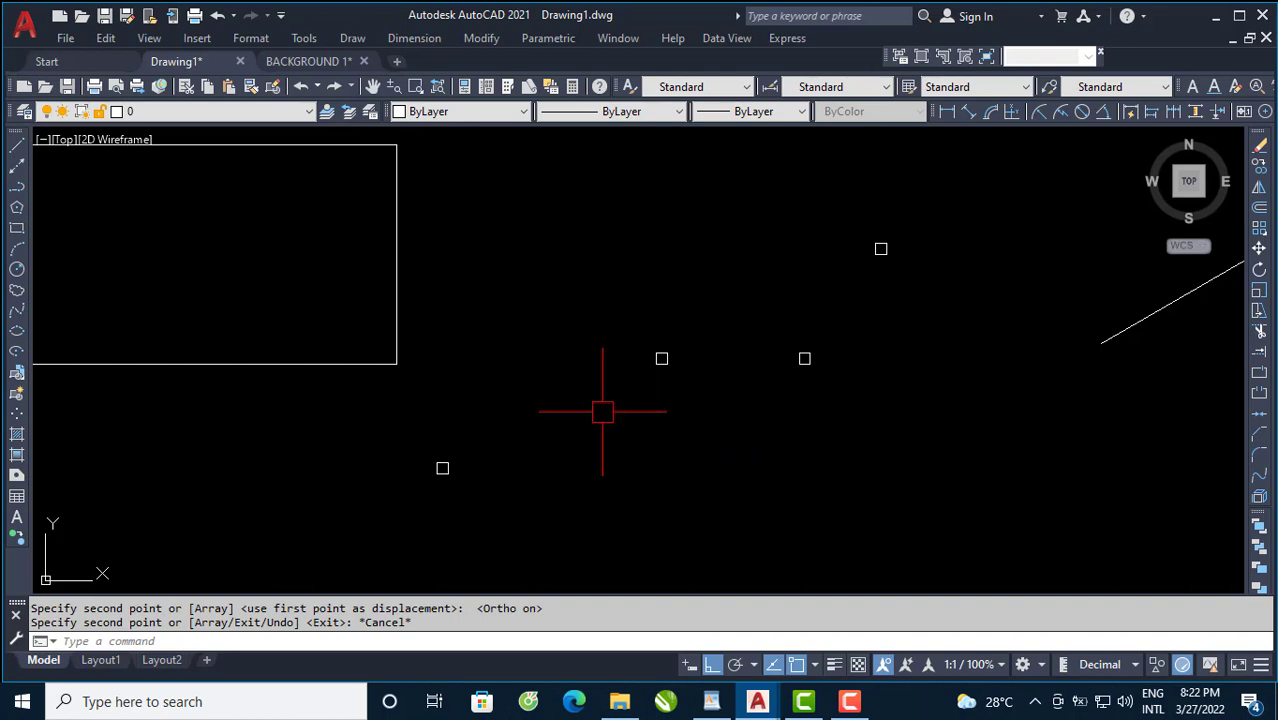
key("Escape")
middle_click_drag(602, 411, 1024, 371)
scroll(1050, 514, "up", 1)
middle_click_drag(737, 274, 596, 356)
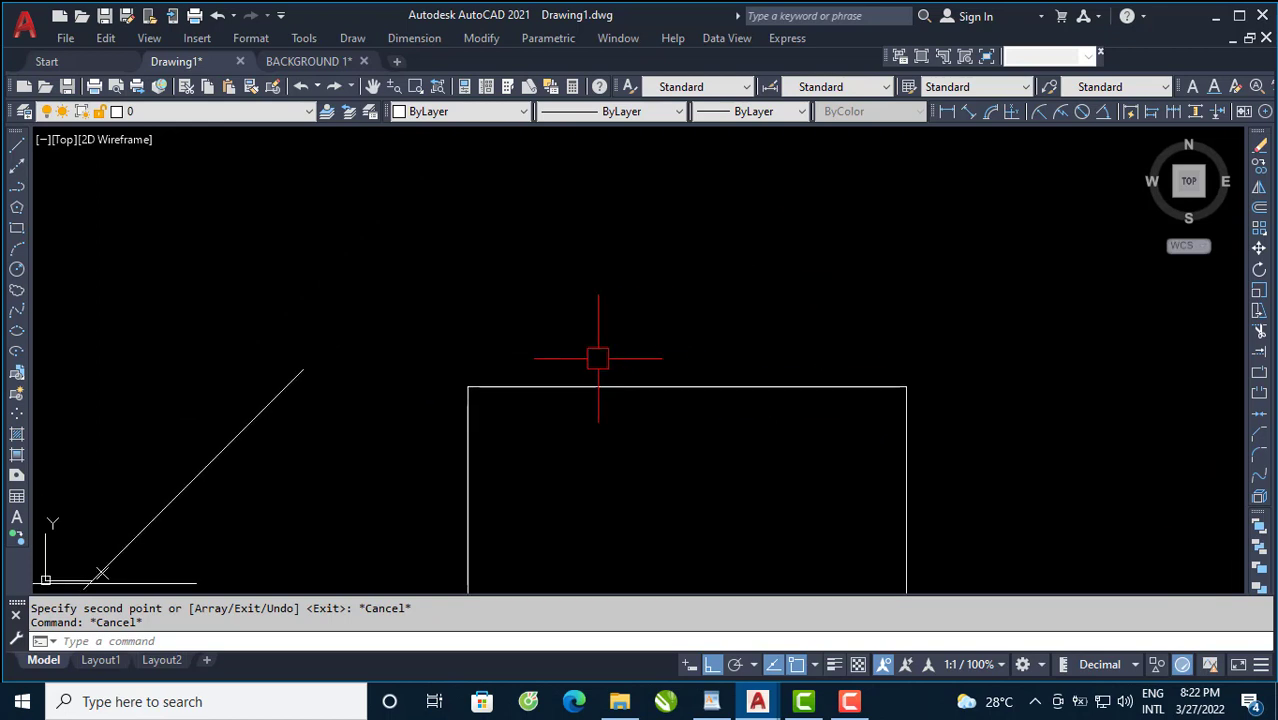
scroll(493, 393, "up", 2)
middle_click_drag(493, 393, 385, 370)
scroll(463, 287, "down", 4)
middle_click_drag(463, 287, 562, 394)
scroll(562, 394, "down", 4)
type("rec")
key("Return")
middle_click_drag(475, 273, 449, 472)
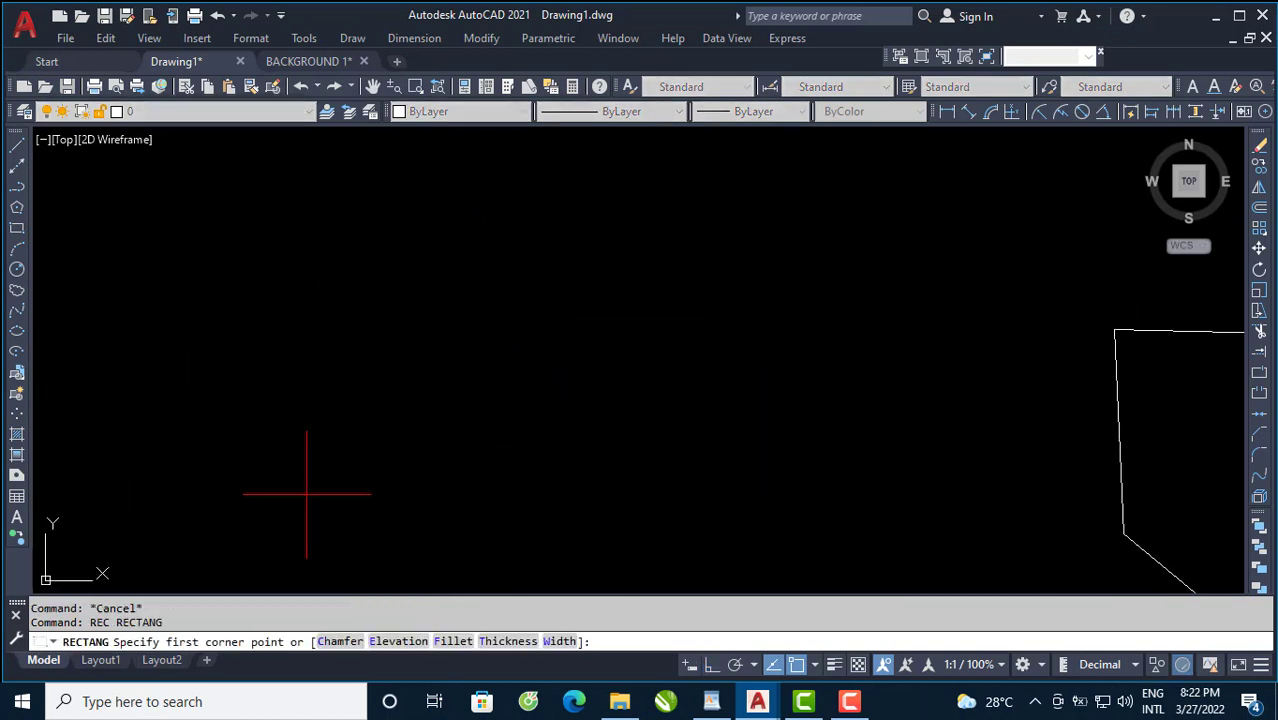
left_click(307, 494)
type("@5000,4")
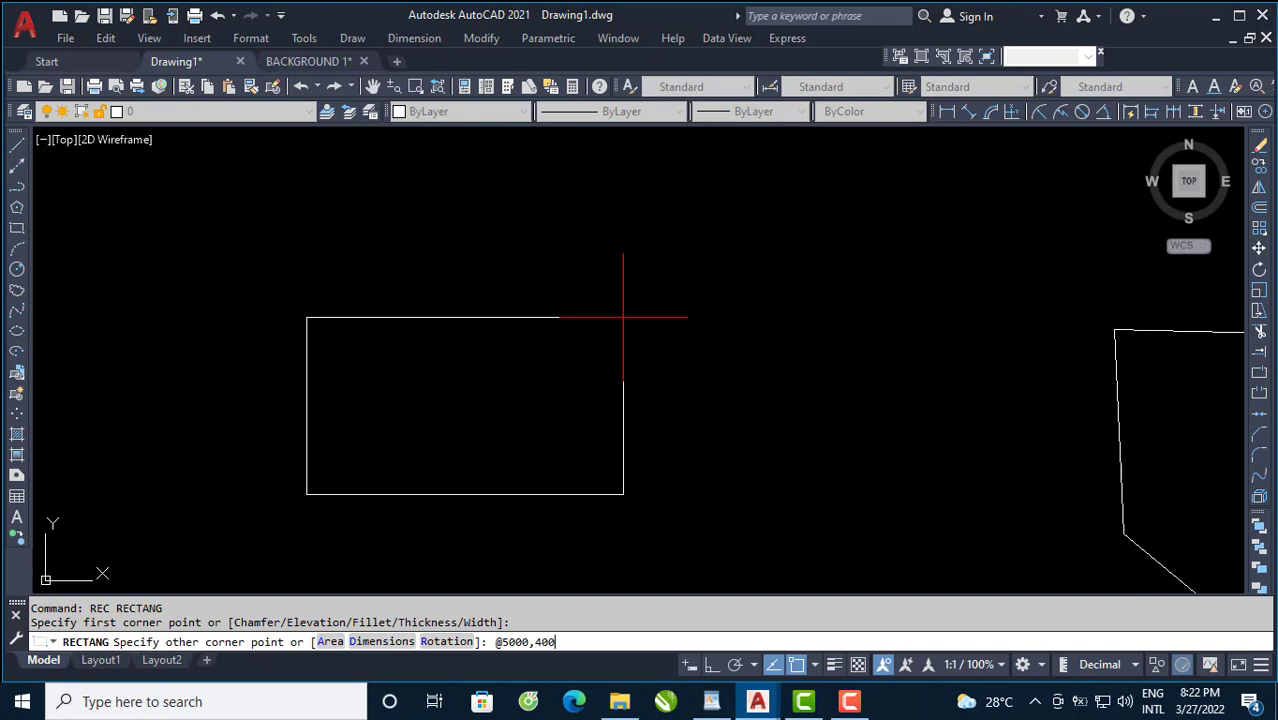
type("000")
key("Return")
Center the new rectangle in the view.
middle_click_drag(432, 290, 440, 355)
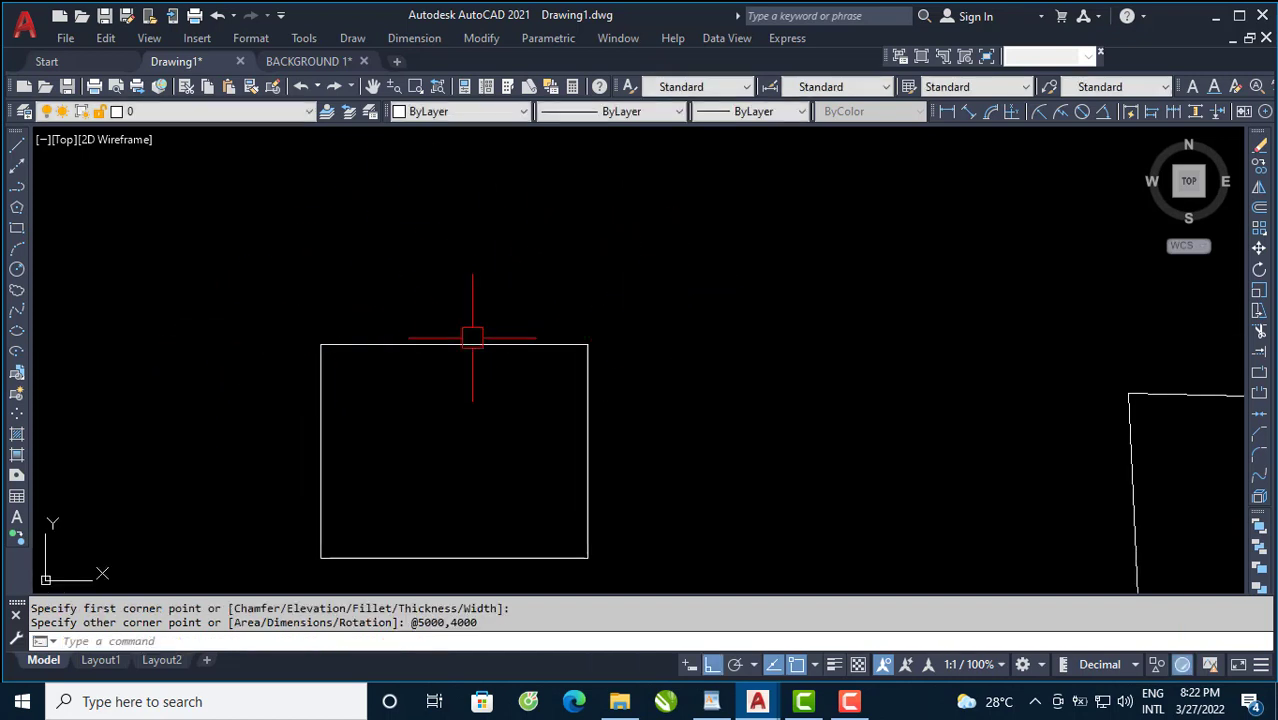
scroll(413, 300, "up", 2)
middle_click_drag(365, 362, 451, 362)
scroll(371, 362, "up", 2)
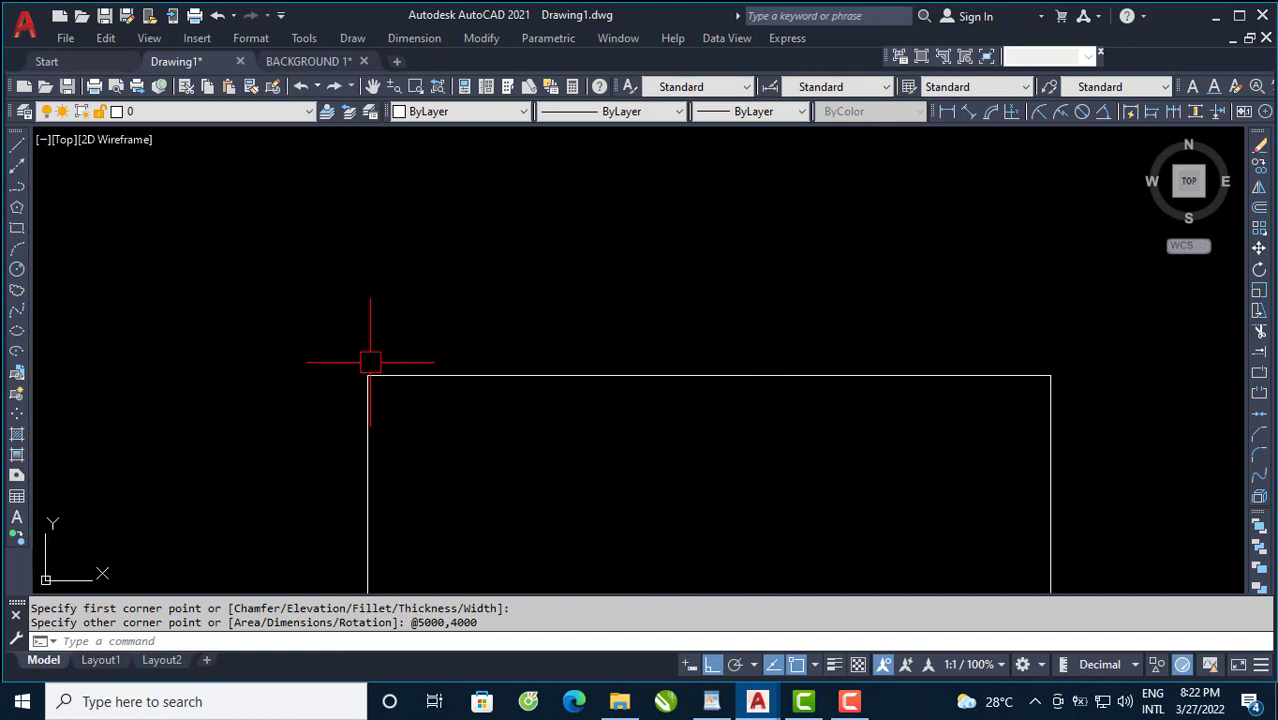
Draw a short sloping roof line from the rectangle's top-left corner with Ortho off.
type("L")
key("Return")
scroll(370, 365, "up", 1)
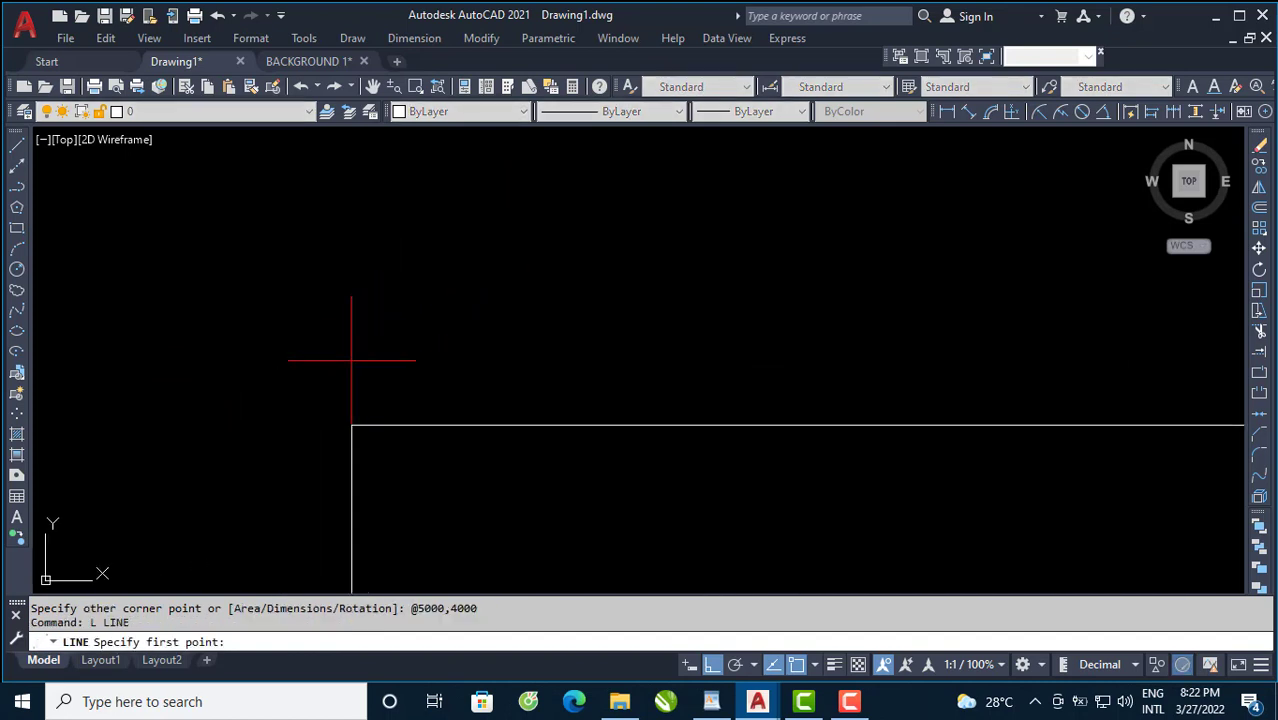
left_click(351, 425)
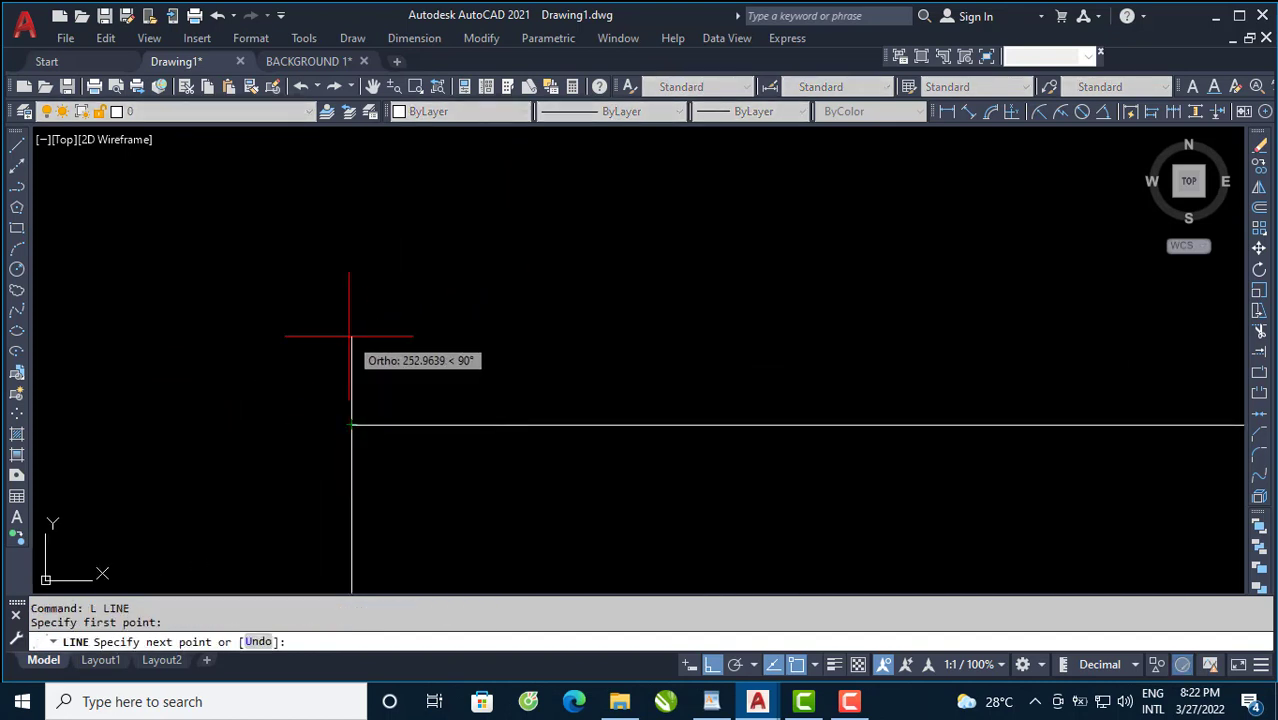
key("F8")
type("@100,40")
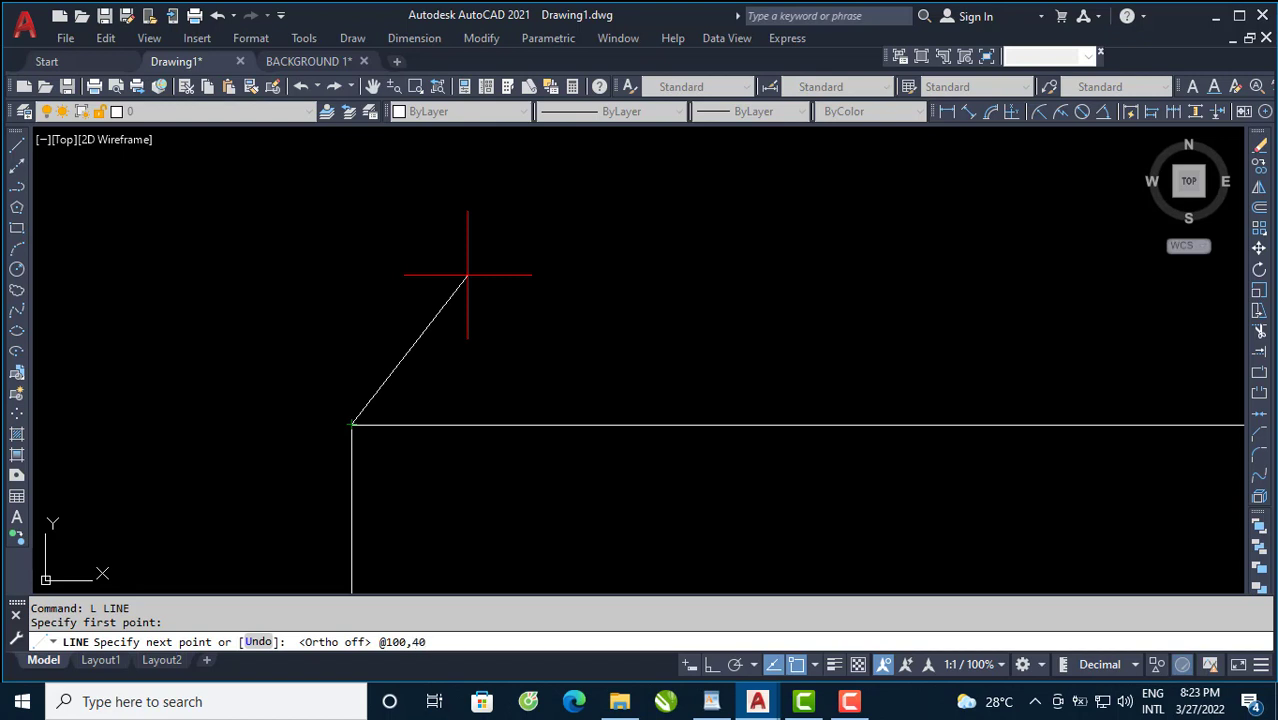
key("Return")
key("Return")
scroll(243, 388, "down", 2)
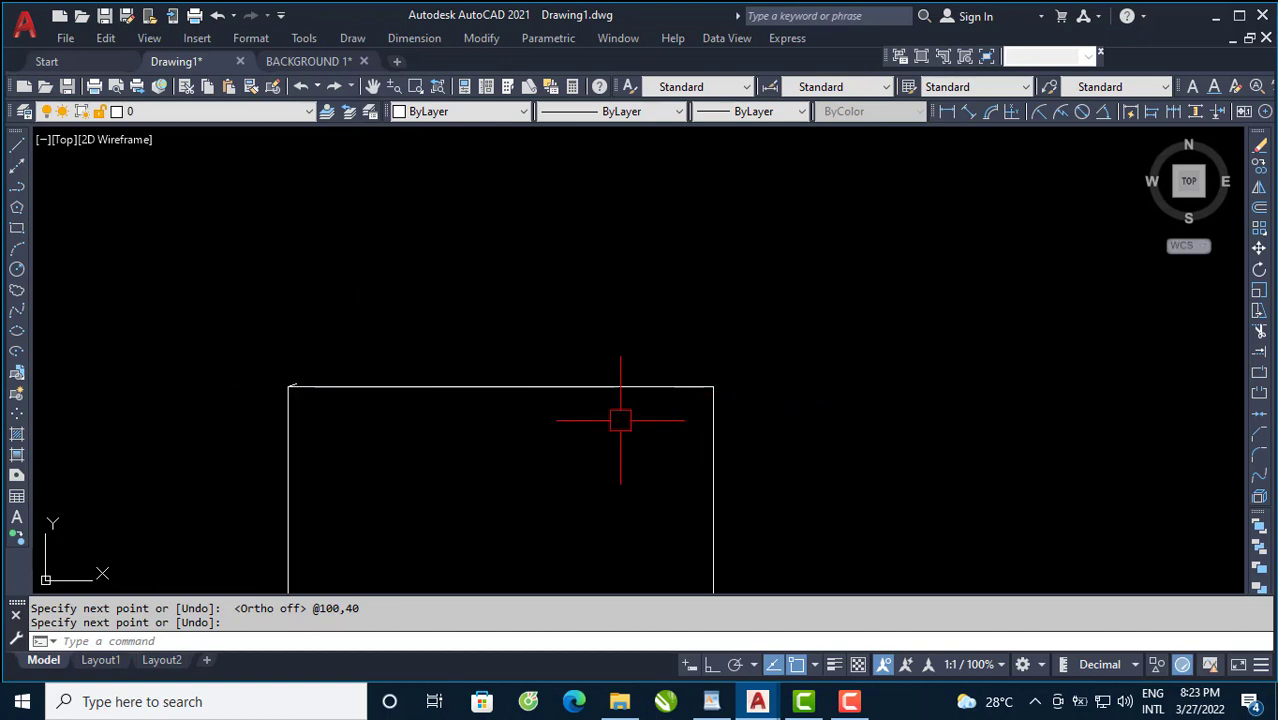
Mirror that line about a vertical axis through the top edge's midpoint, keeping the original.
type("mi")
key("Return")
left_click_drag(254, 351, 436, 434)
key("Return")
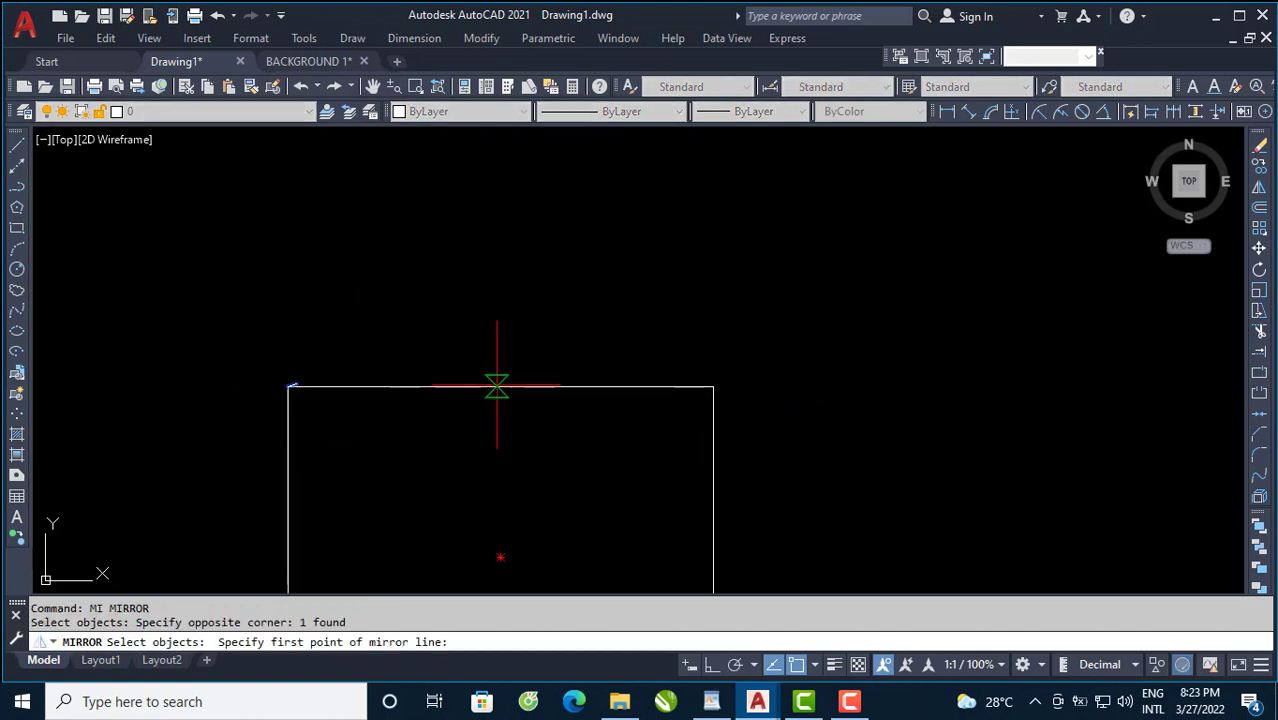
left_click(497, 386)
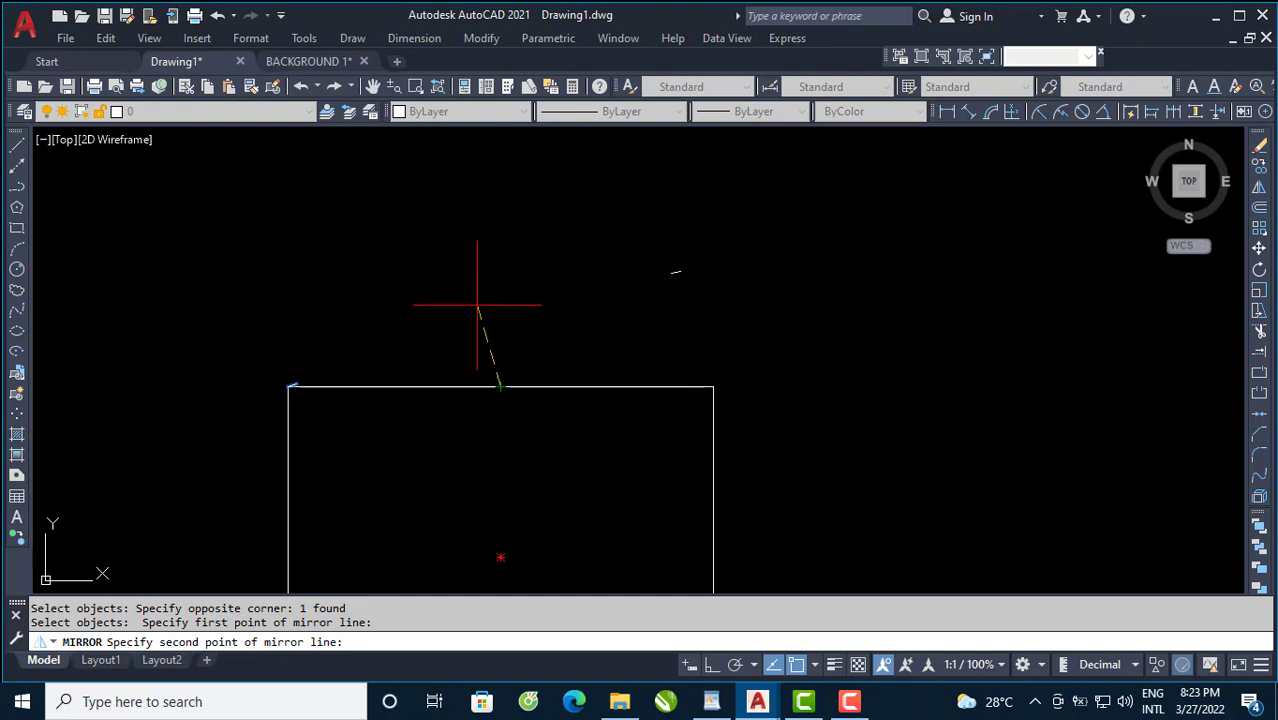
key("F8")
left_click(517, 221)
key("Return")
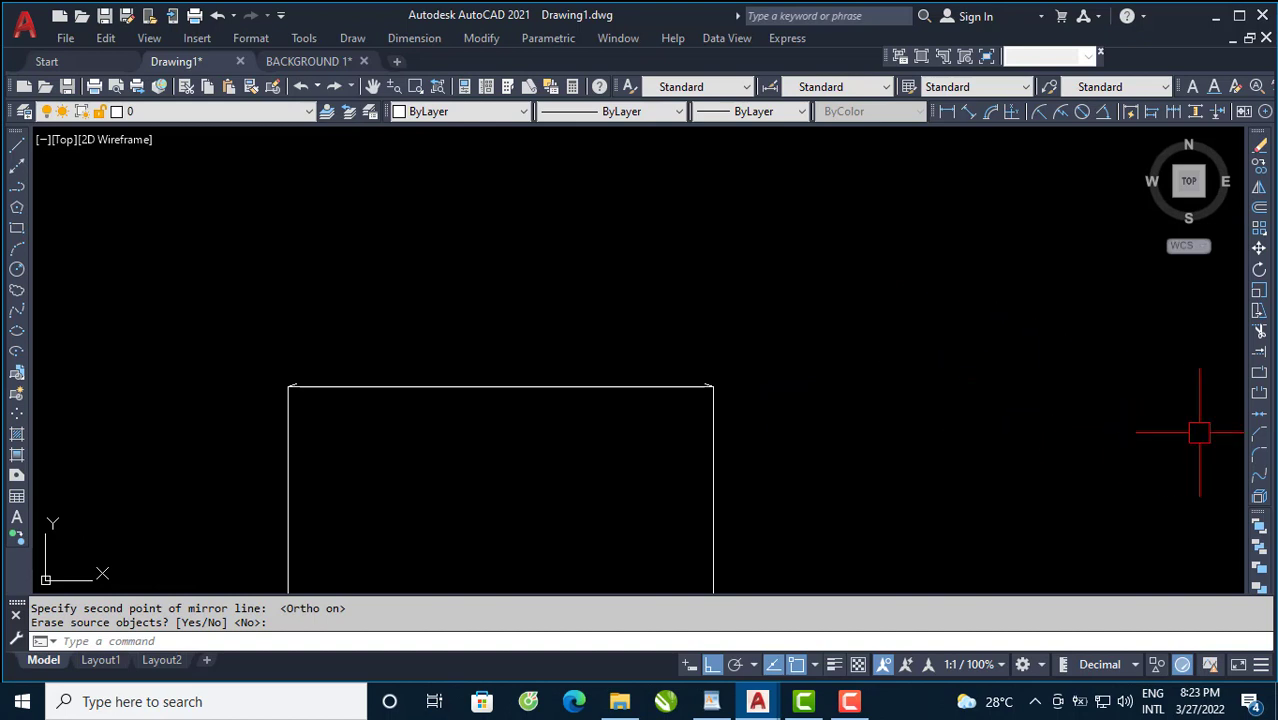
left_click(1260, 456)
Join the left and right roof lines into a peak with a radius-0 fillet.
left_click(374, 642)
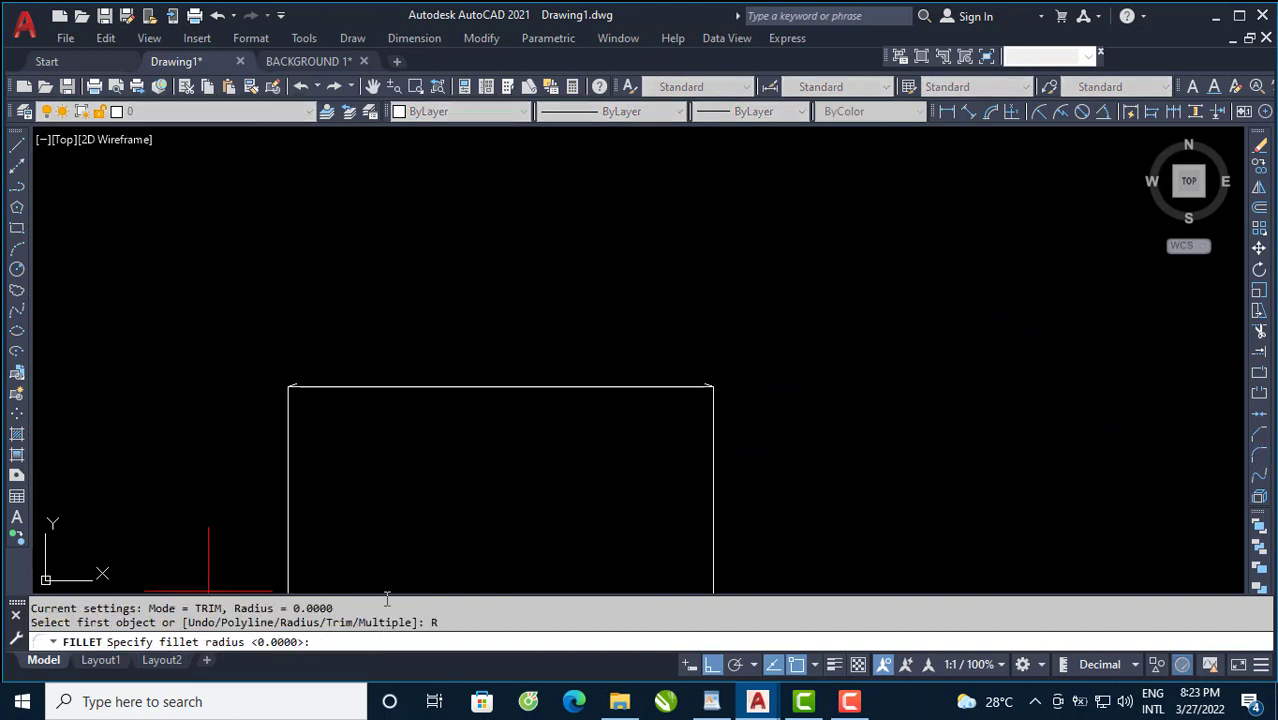
type("0")
key("Return")
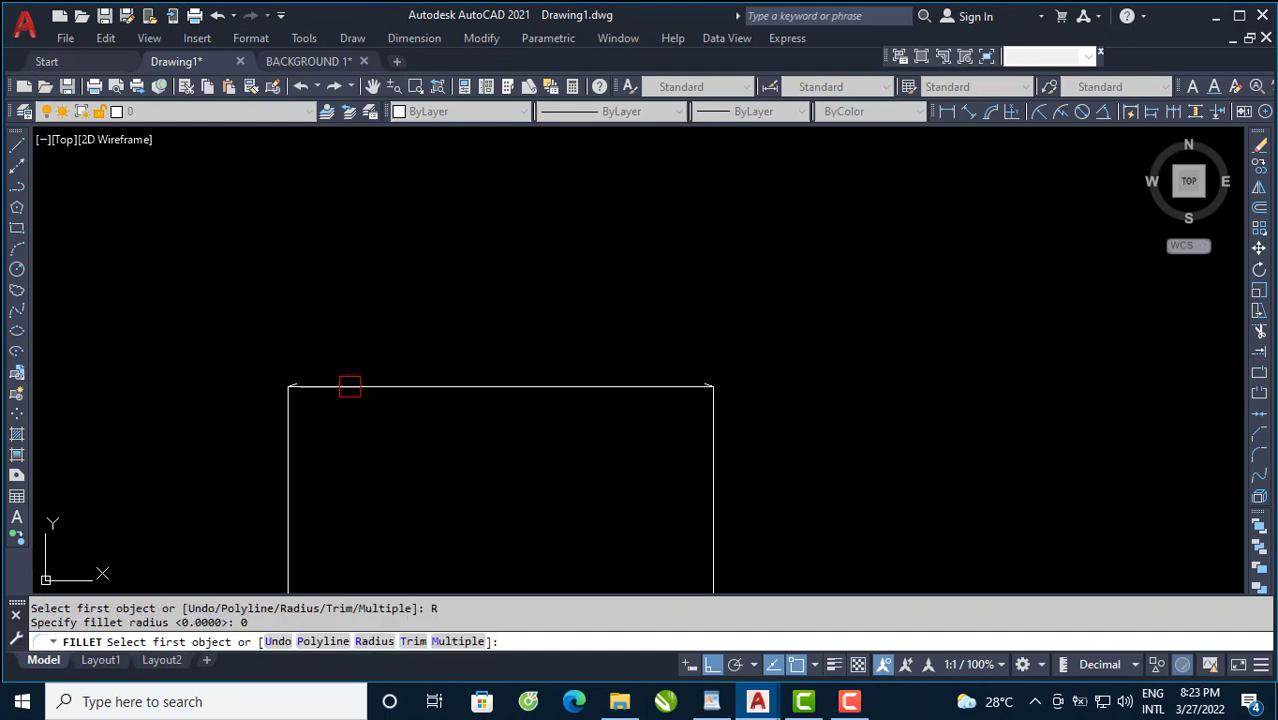
left_click(293, 382)
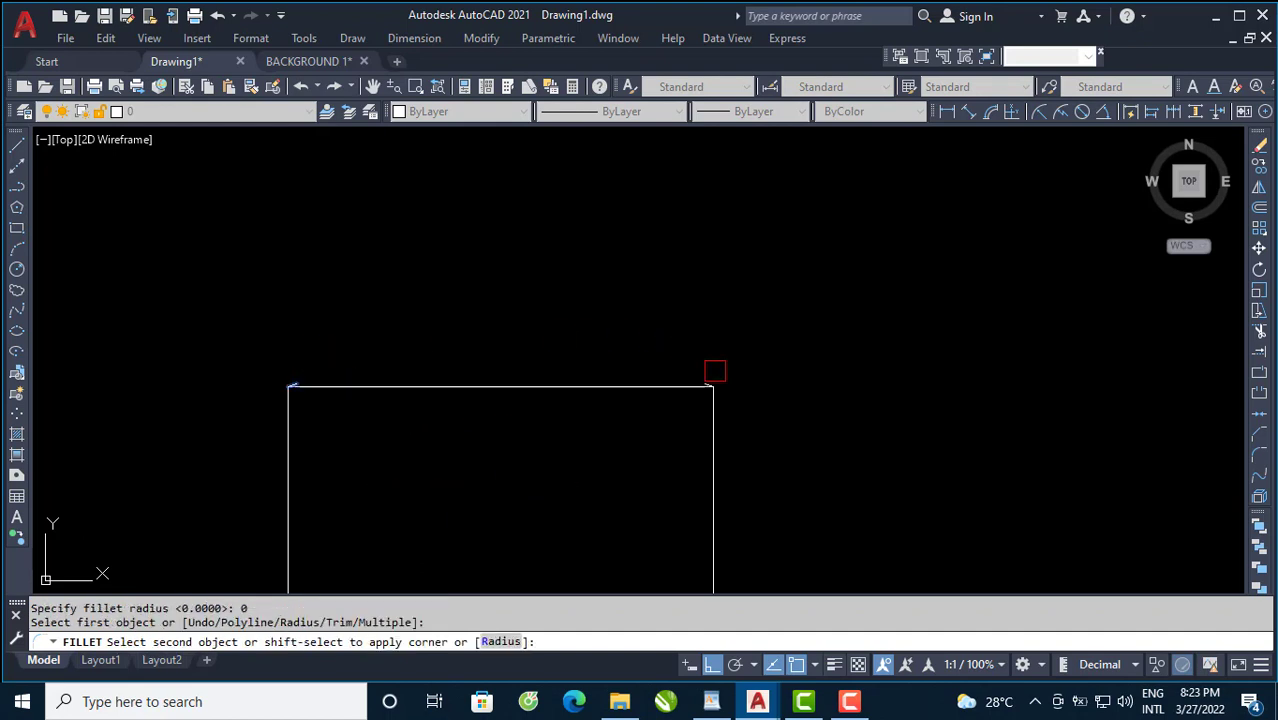
left_click(709, 370)
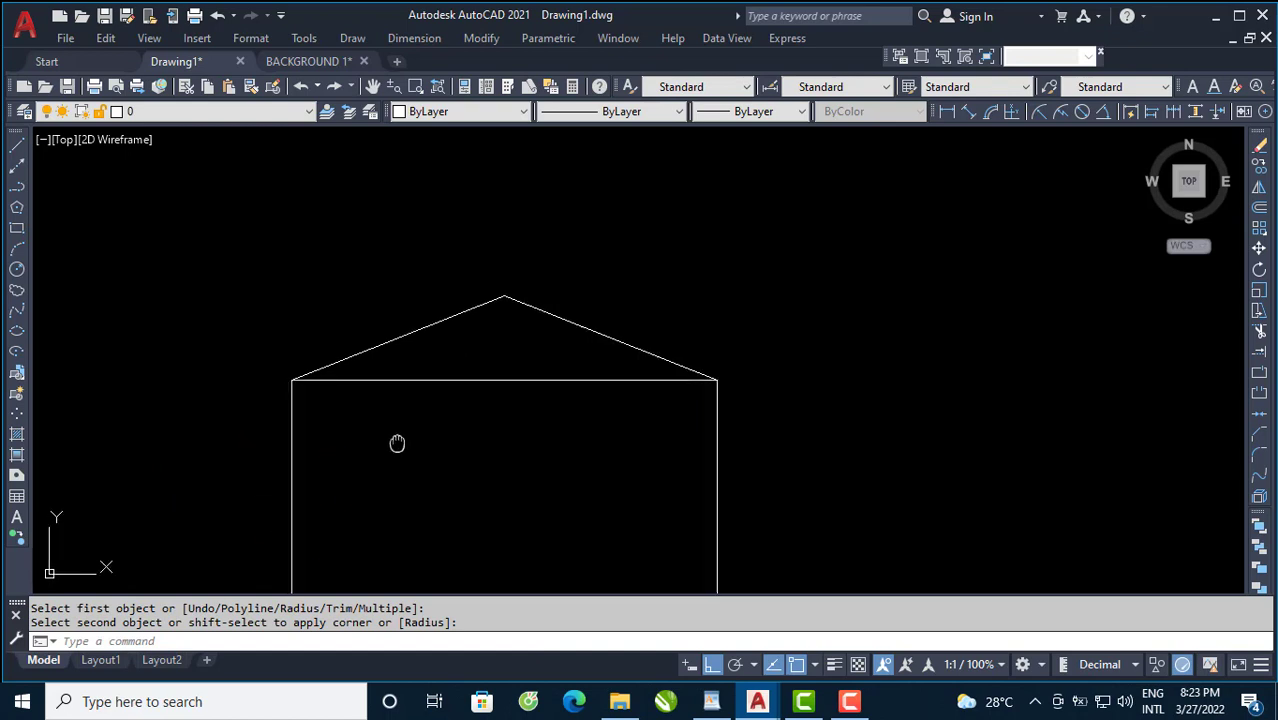
Center the finished house outline in view, then switch to the BACKGROUND 1 drawing.
middle_click_drag(397, 442, 473, 205)
middle_click_drag(487, 326, 471, 365)
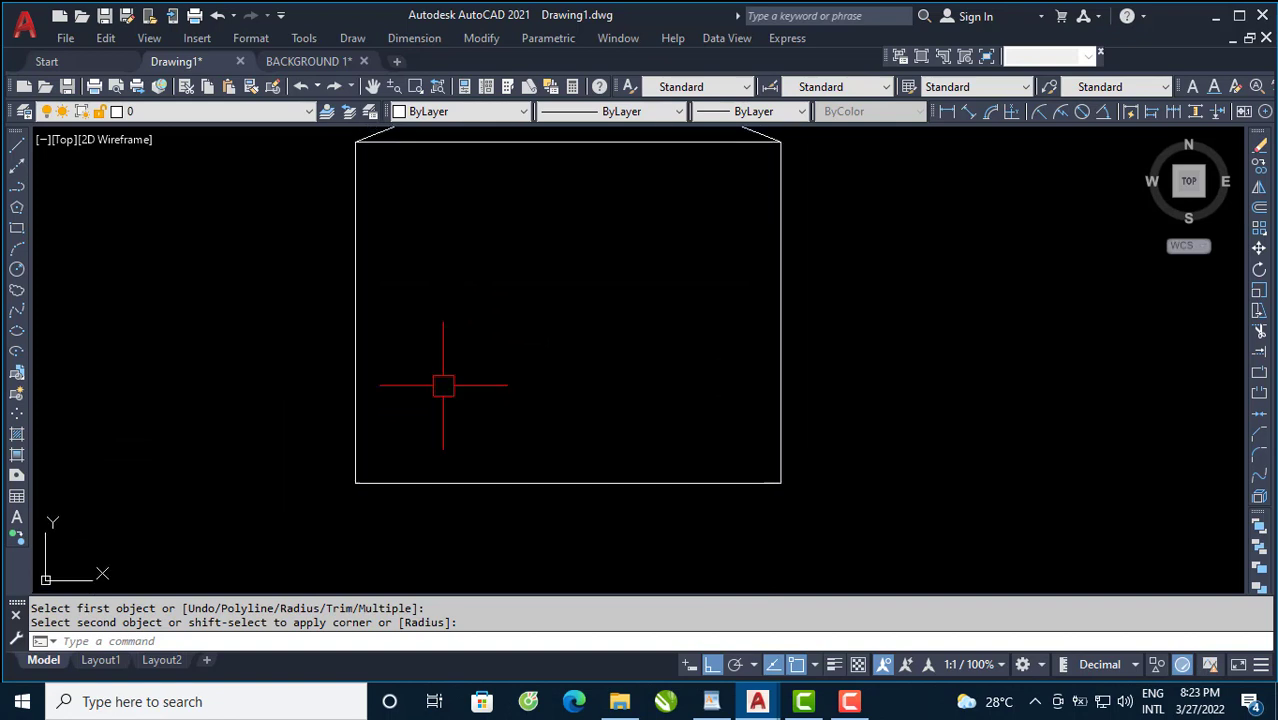
mouse_move(670, 421)
middle_mouse_down()
mouse_move(499, 391)
mouse_move(428, 320)
middle_mouse_up()
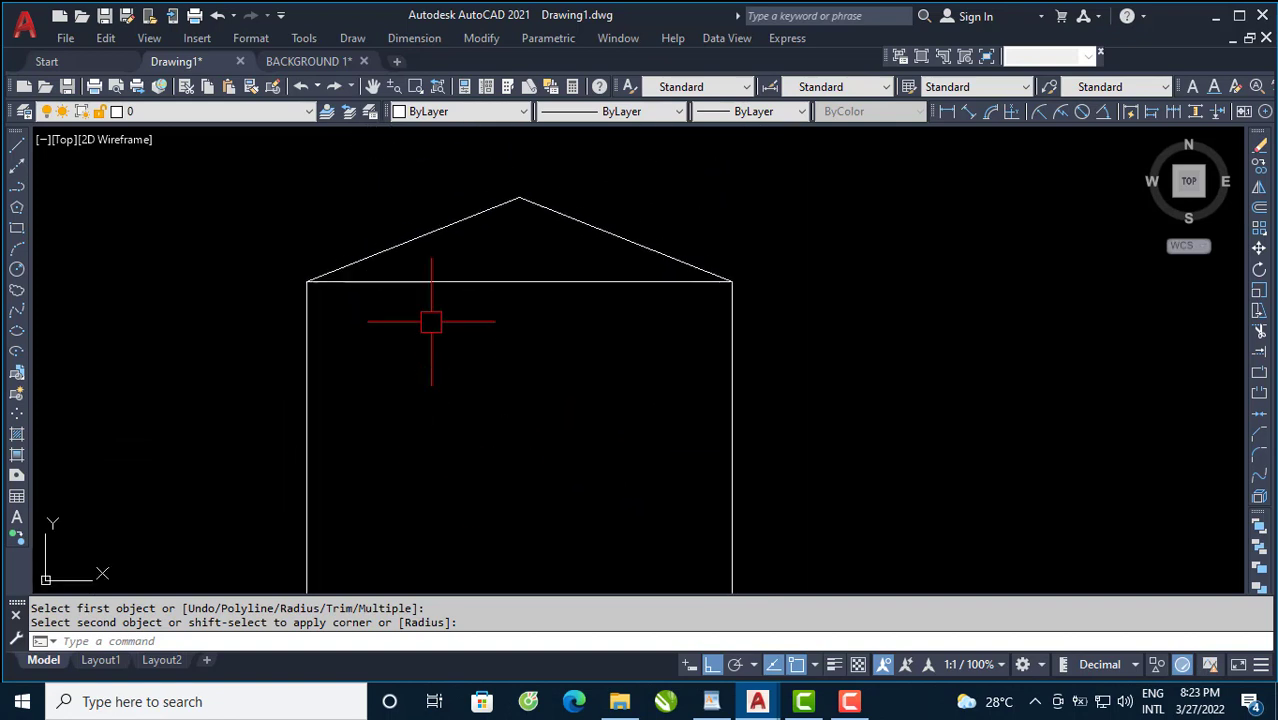
middle_click_drag(496, 300, 514, 330)
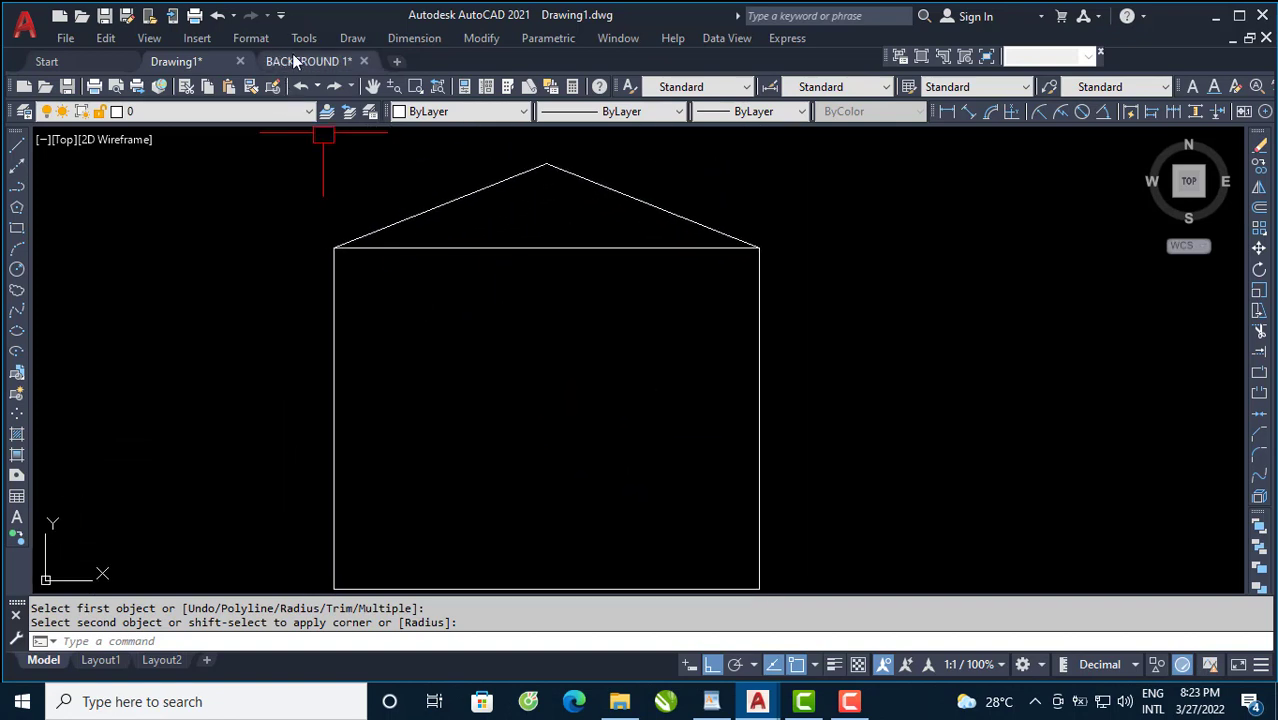
left_click(312, 61)
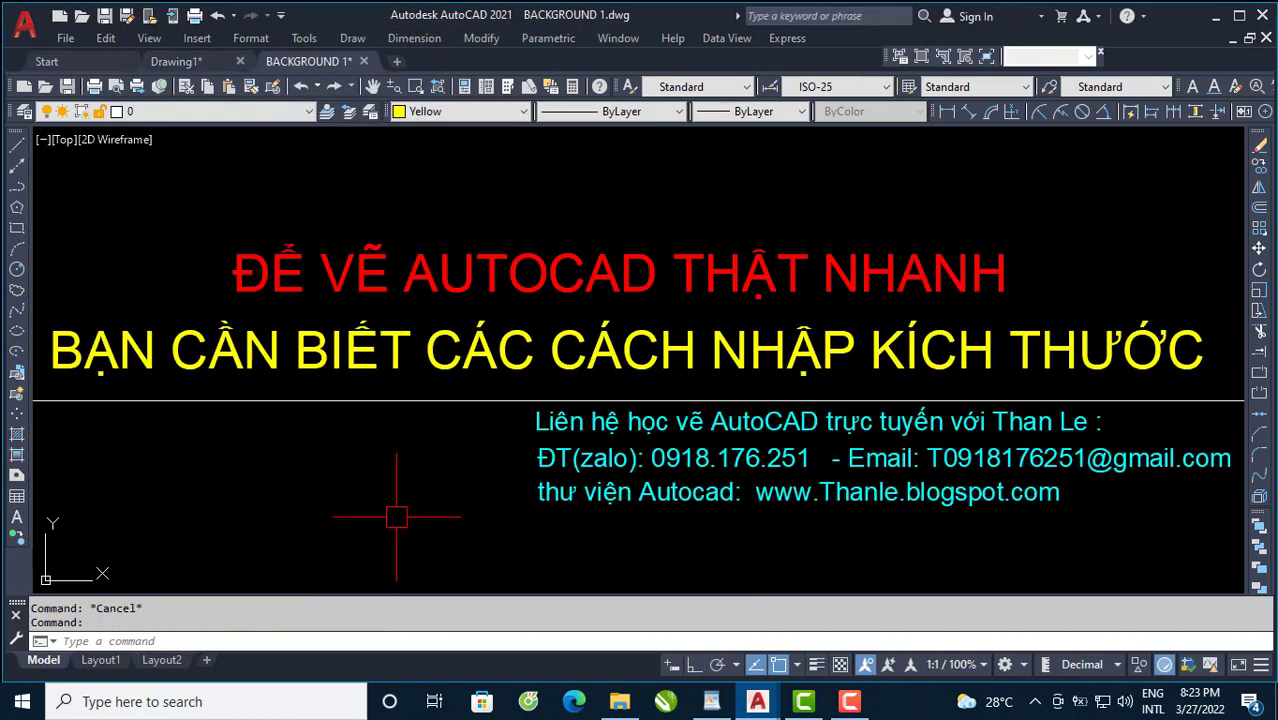